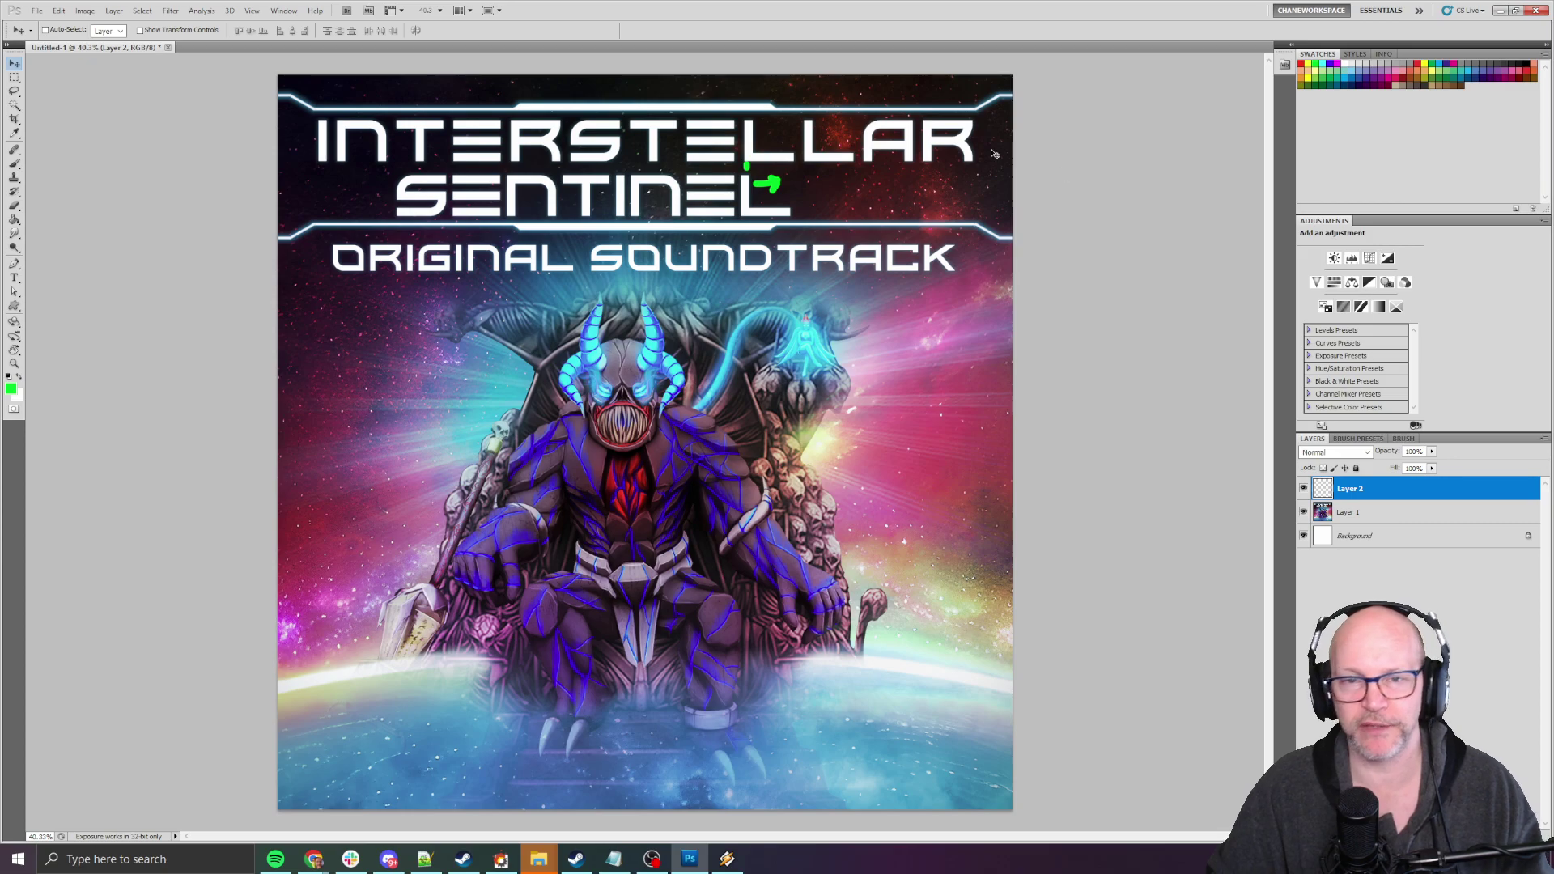
Step: Bring the Winamp player to the front from among the open windows
{"action": "scroll", "coordinate": [773, 162], "scroll_direction": "up", "scroll_amount": 3}
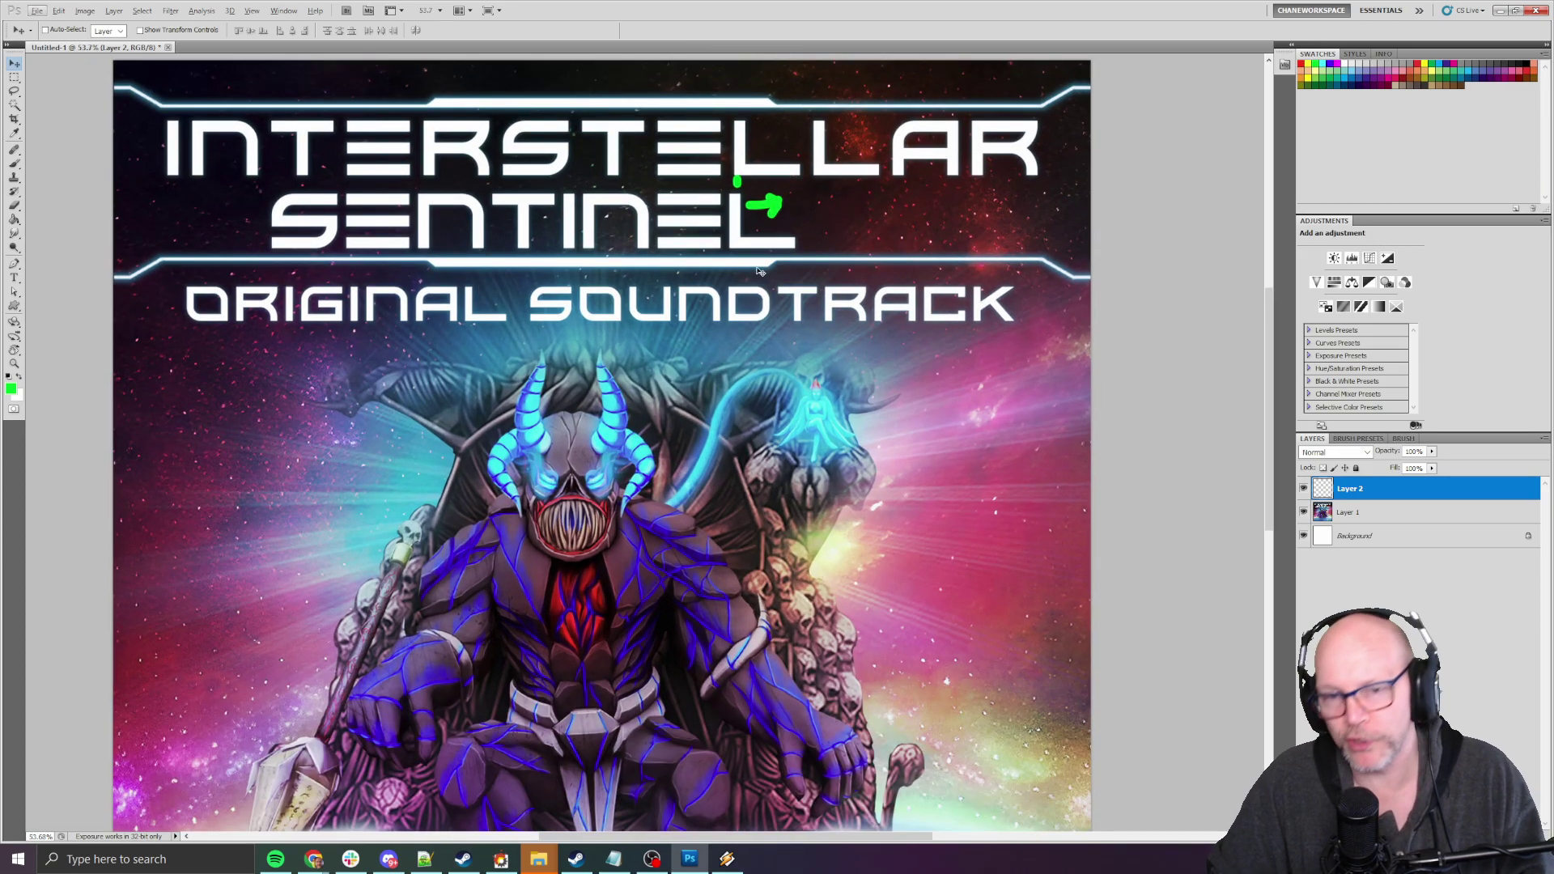
{"action": "scroll", "coordinate": [773, 207], "scroll_direction": "up", "scroll_amount": 5}
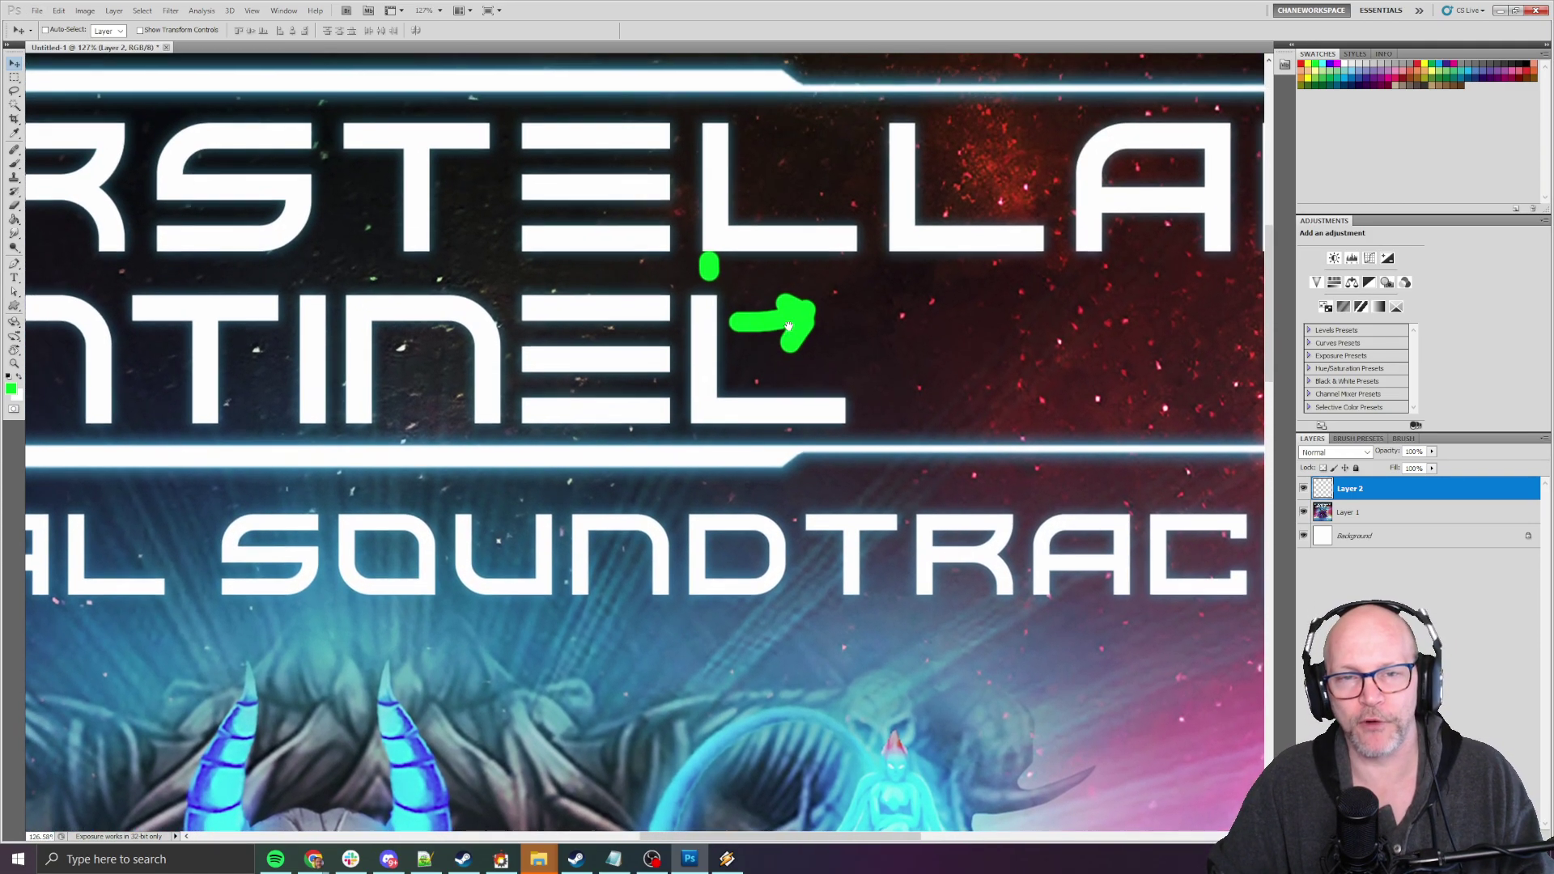
{"action": "scroll", "coordinate": [789, 326], "scroll_direction": "down", "scroll_amount": 2}
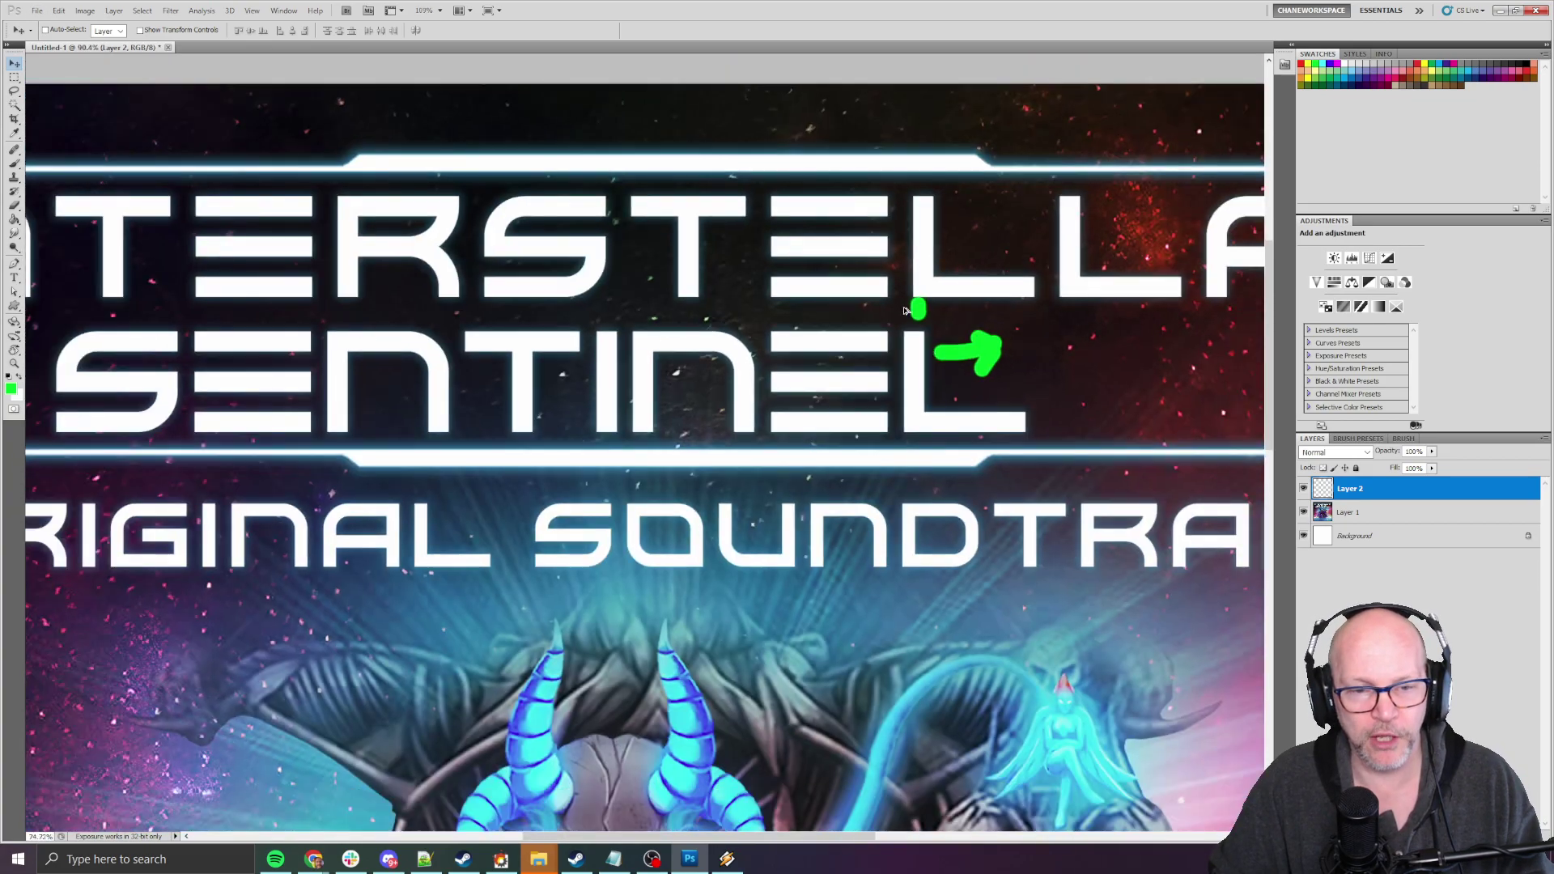
{"action": "scroll", "coordinate": [904, 310], "scroll_direction": "down", "scroll_amount": 1}
{"action": "scroll", "coordinate": [913, 480], "scroll_direction": "down", "scroll_amount": 2}
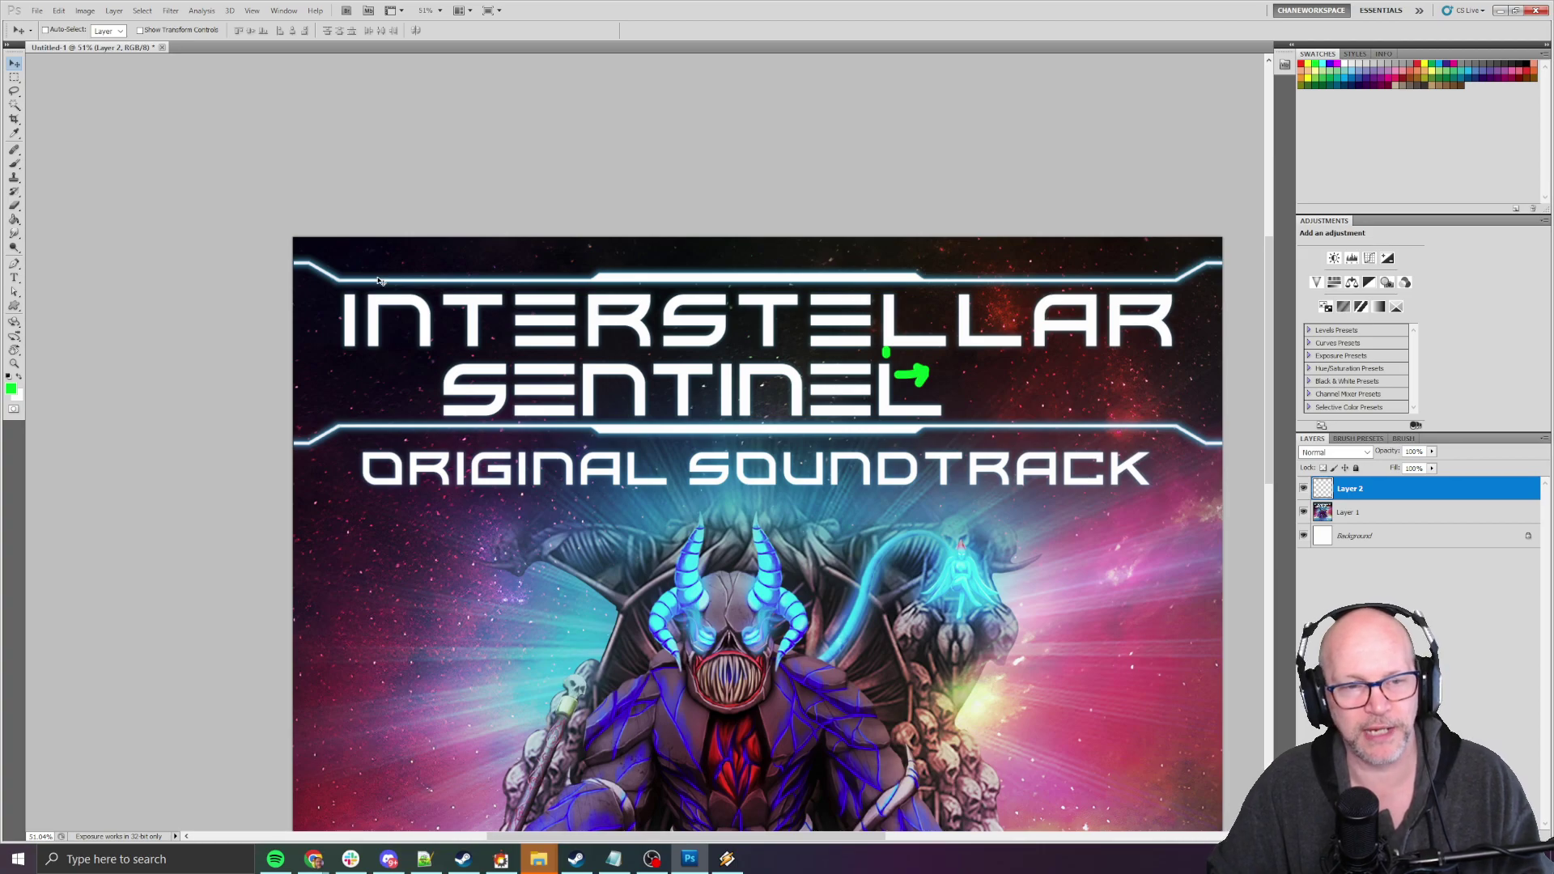
{"action": "scroll", "coordinate": [1050, 320], "scroll_direction": "up", "scroll_amount": 1}
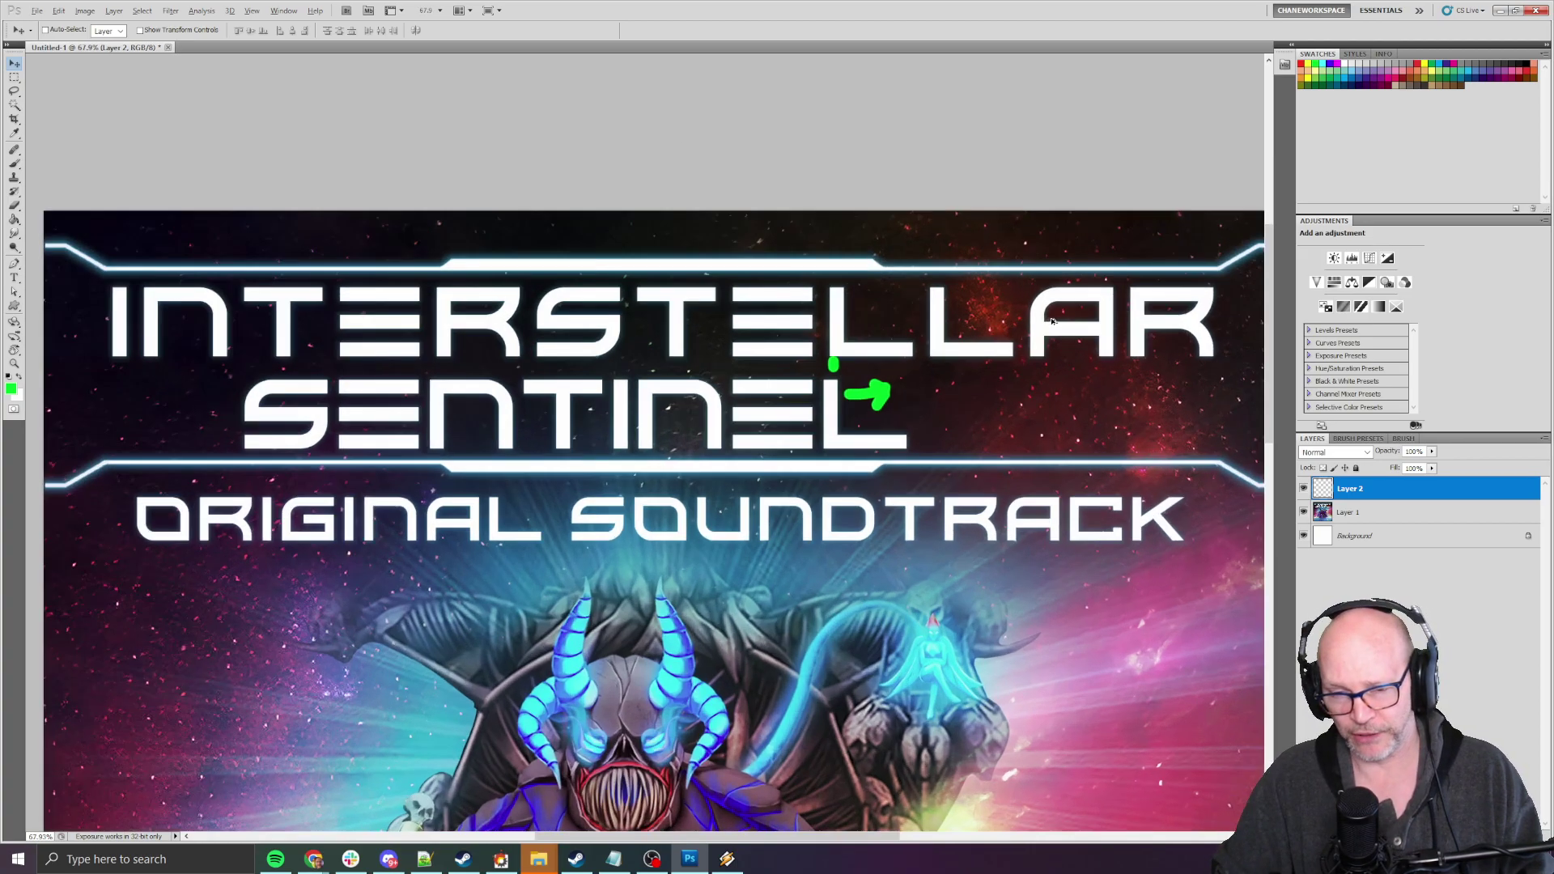
{"action": "key", "text": "alt+Tab"}
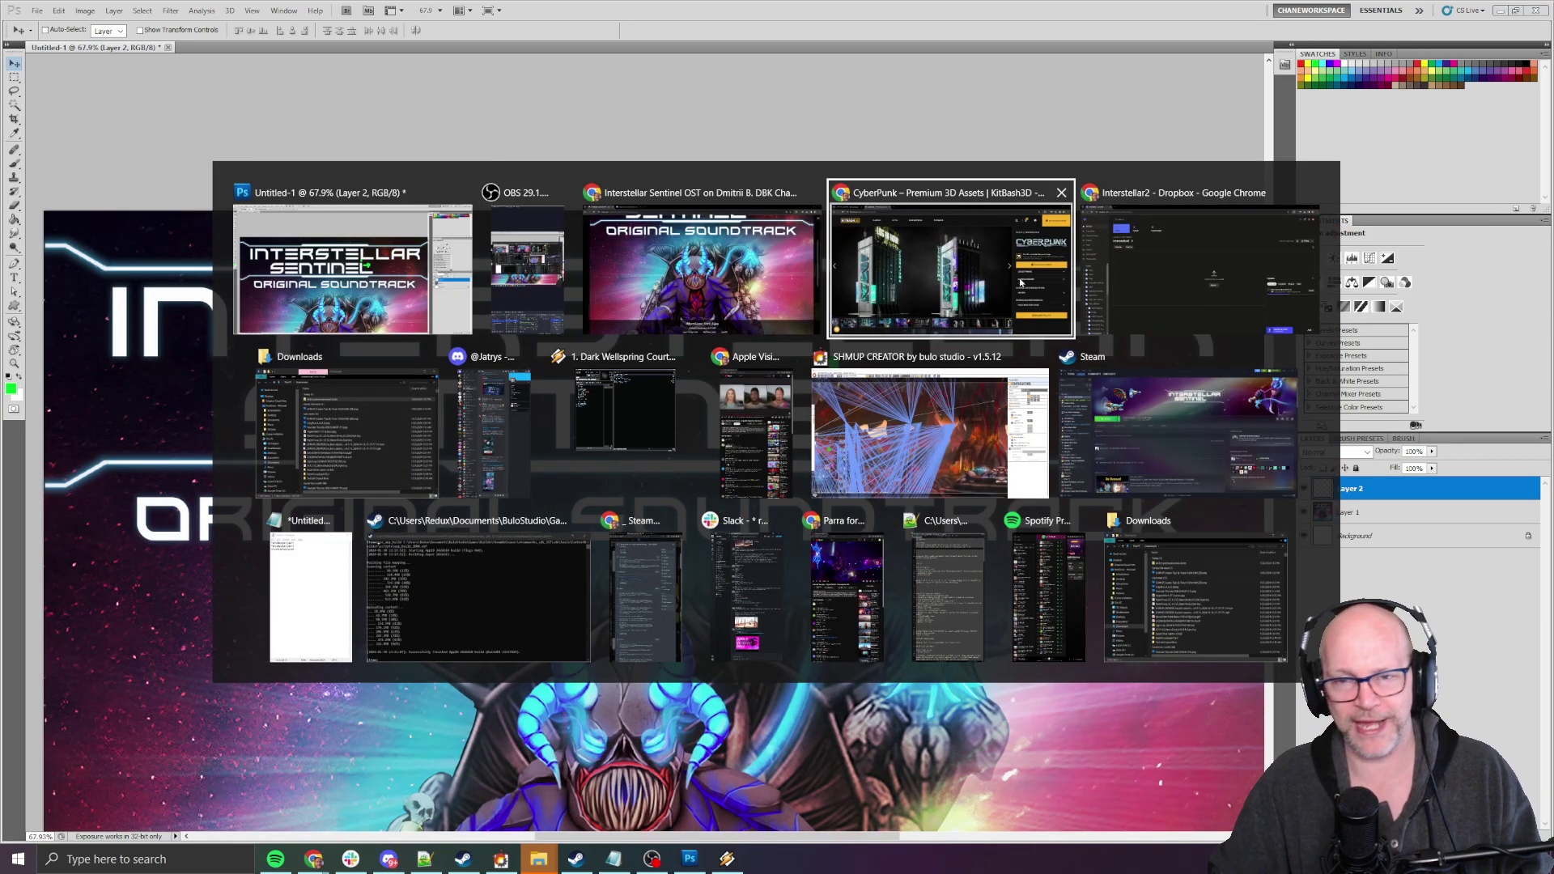
{"action": "key", "text": "alt+Tab"}
{"action": "left_click", "coordinate": [114, 15]}
{"action": "key", "text": "alt+Tab"}
{"action": "key", "text": "alt+Tab"}
{"action": "key", "text": "alt+Tab"}
{"action": "key", "text": "alt+Tab"}
{"action": "key", "text": "alt+Tab"}
{"action": "key", "text": "alt+shift+Tab"}
{"action": "key", "text": "alt+Tab"}
{"action": "key", "text": "alt+Tab"}
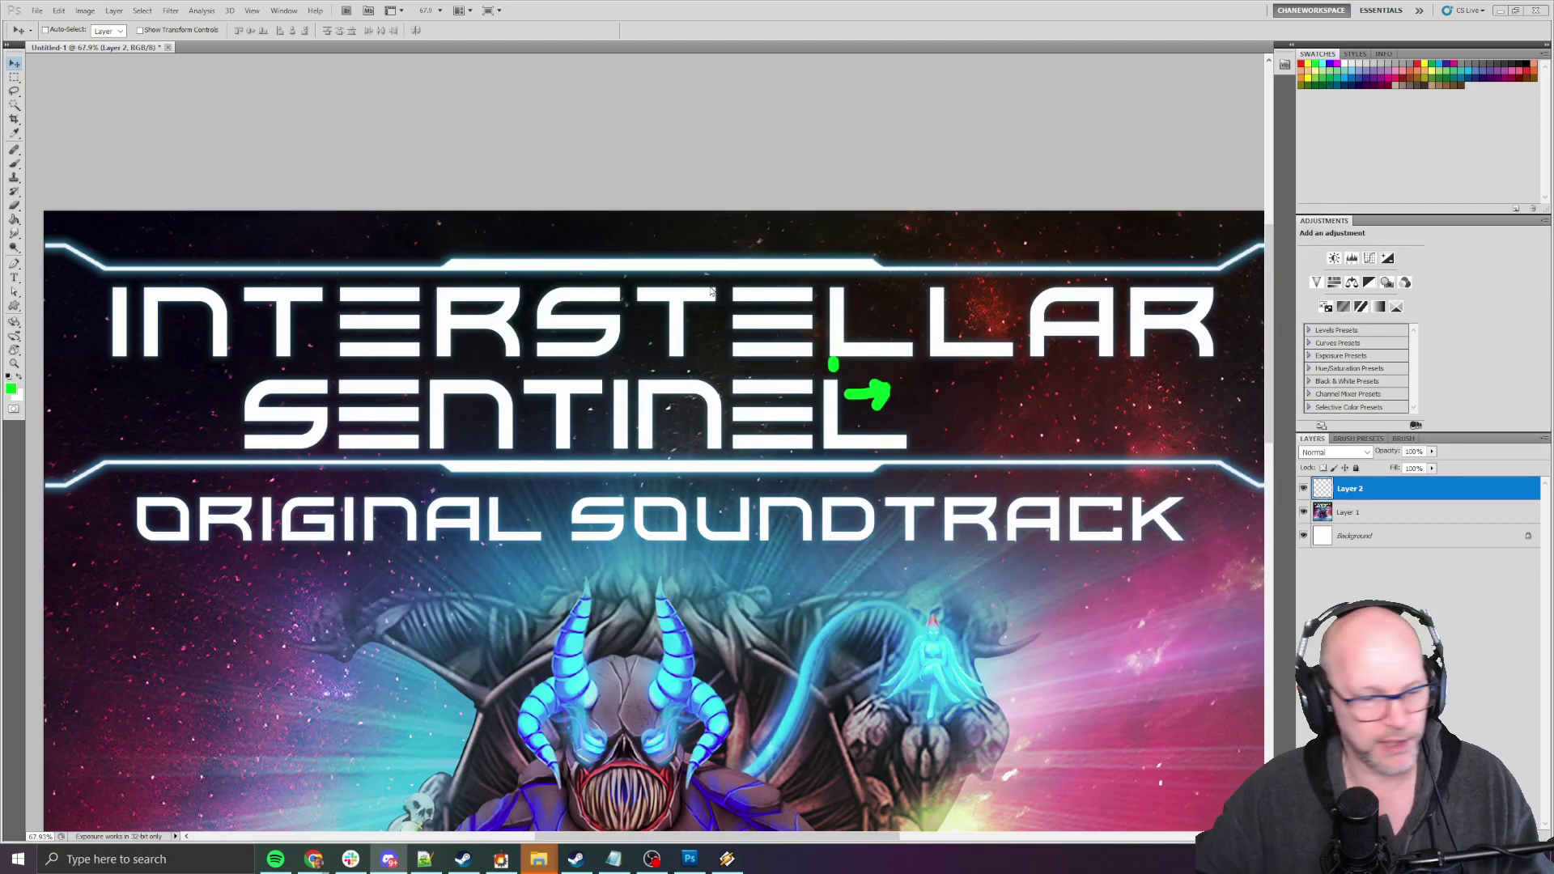
{"action": "key", "text": "alt+Tab"}
{"action": "key", "text": "alt+Tab"}
{"action": "key", "text": "alt+Tab"}
{"action": "key", "text": "alt+Tab"}
Step: Play track 1, Dark Wellspring Court, at 15% volume and return to the Photoshop cover
{"action": "left_click", "coordinate": [518, 352]}
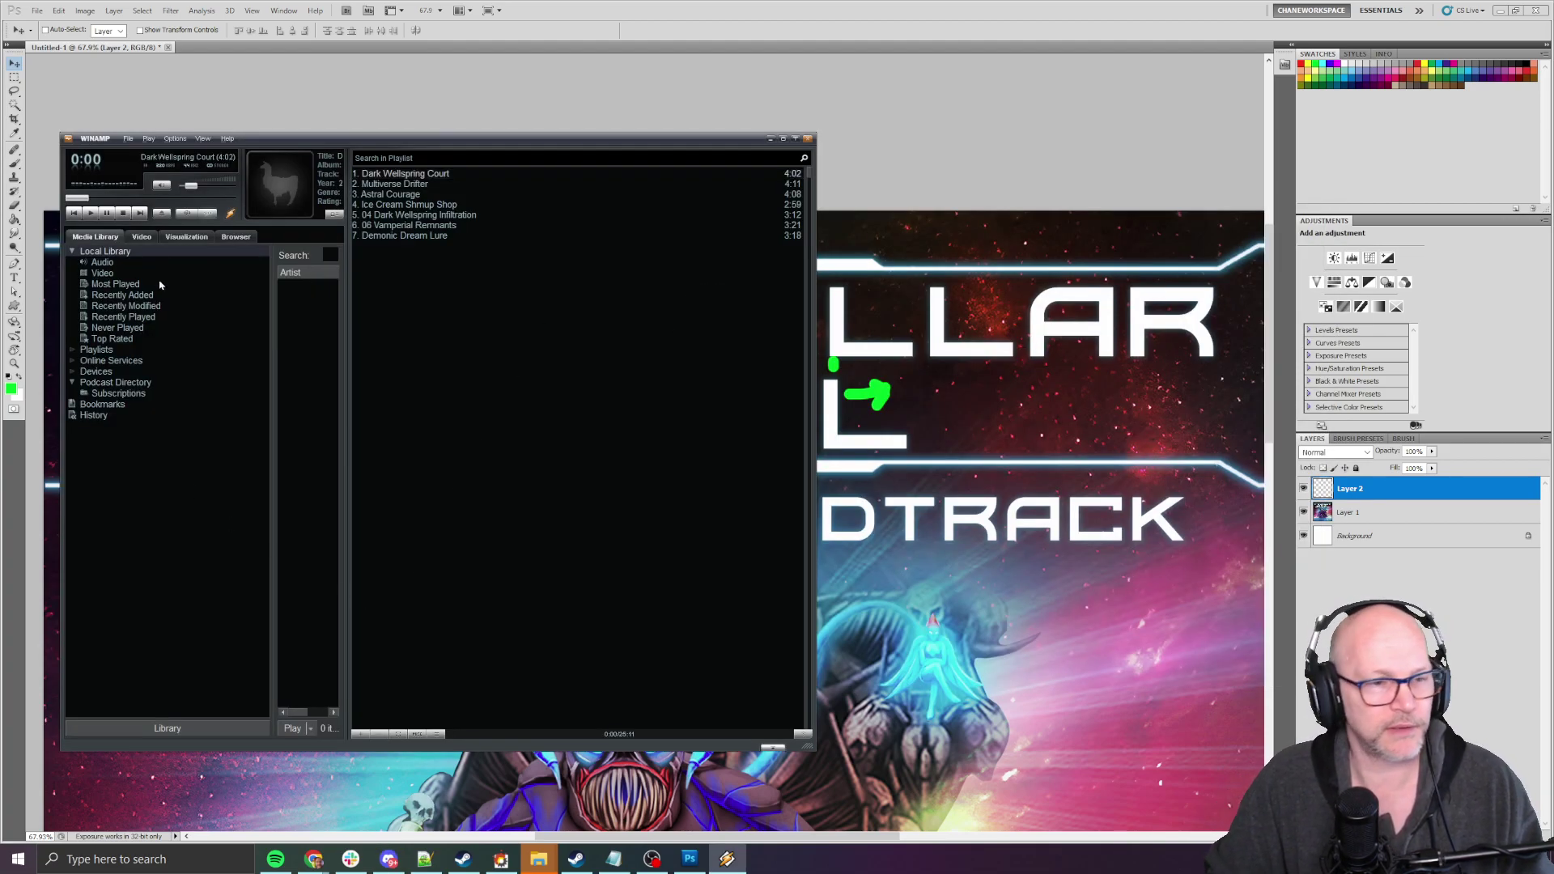
{"action": "left_click", "coordinate": [89, 214]}
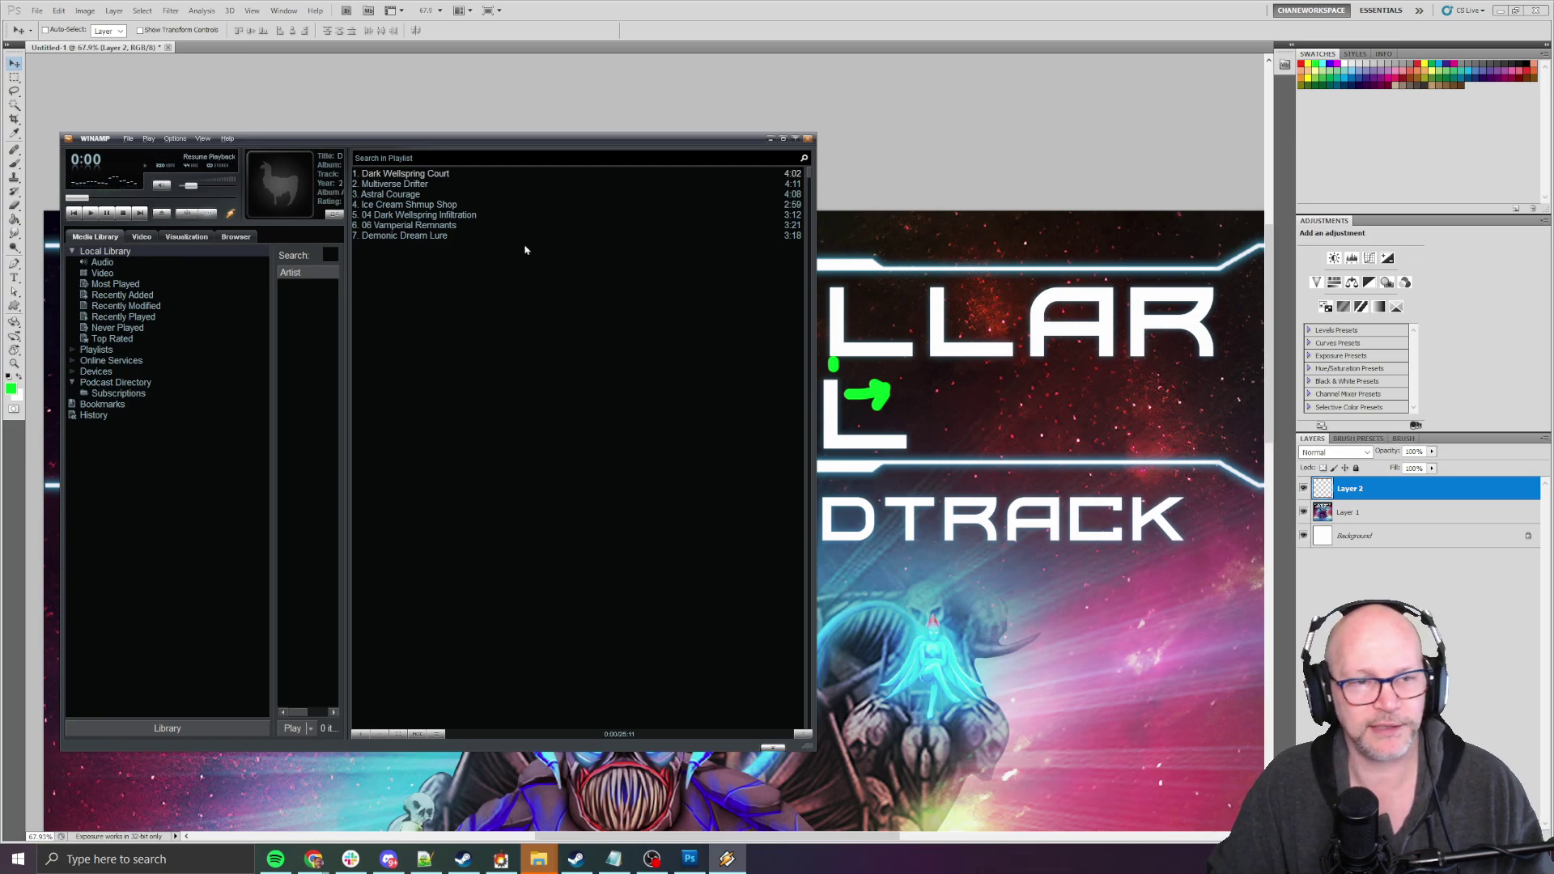
{"action": "key", "text": "alt+Tab"}
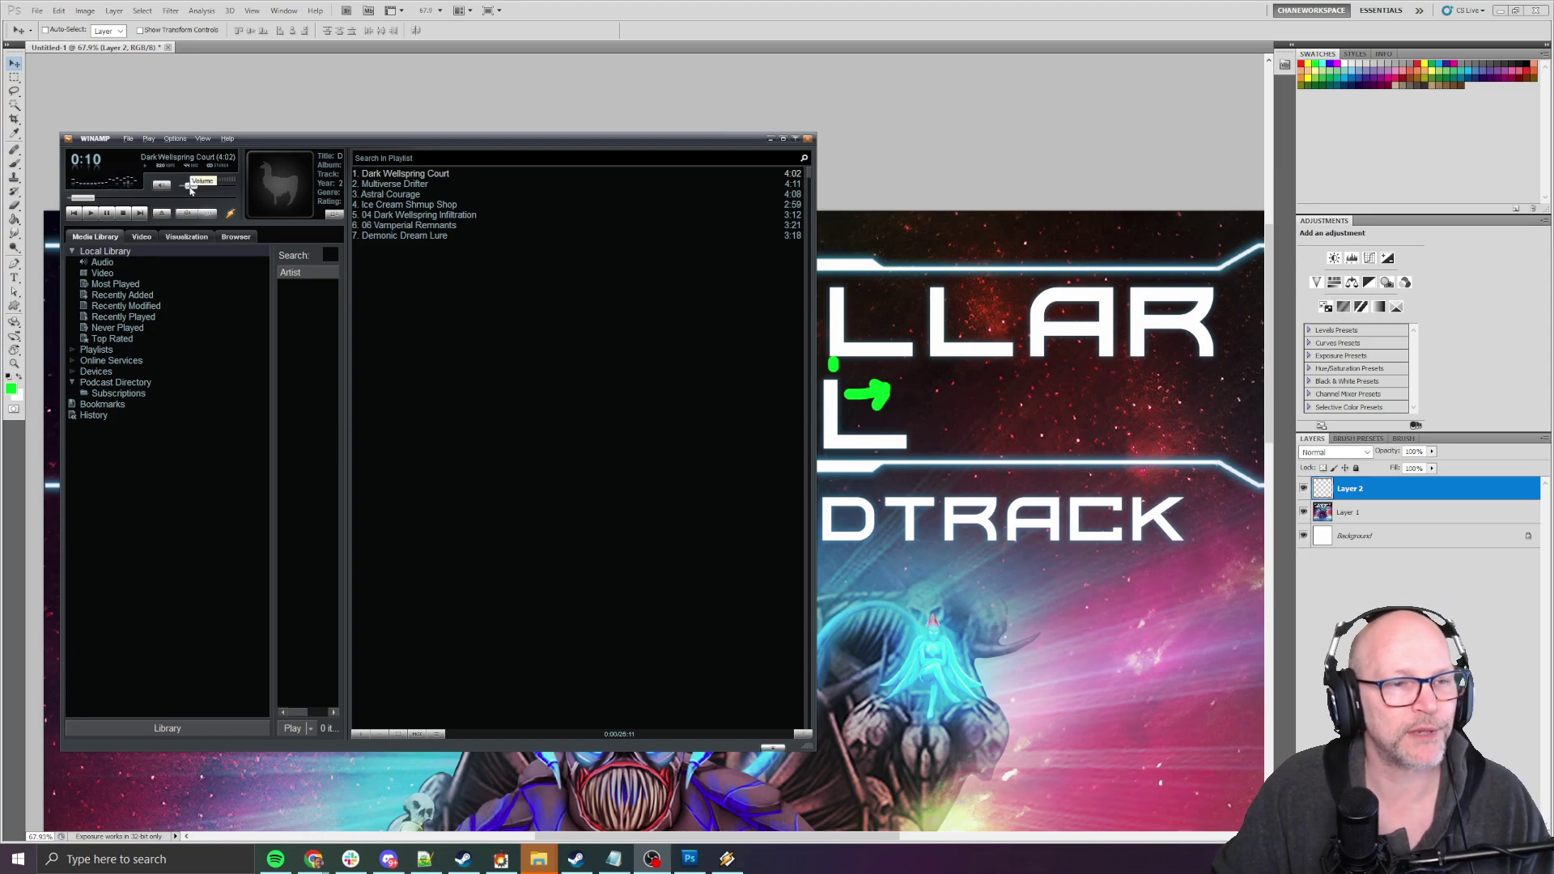
{"action": "left_click_drag", "start_coordinate": [192, 190], "coordinate": [188, 190]}
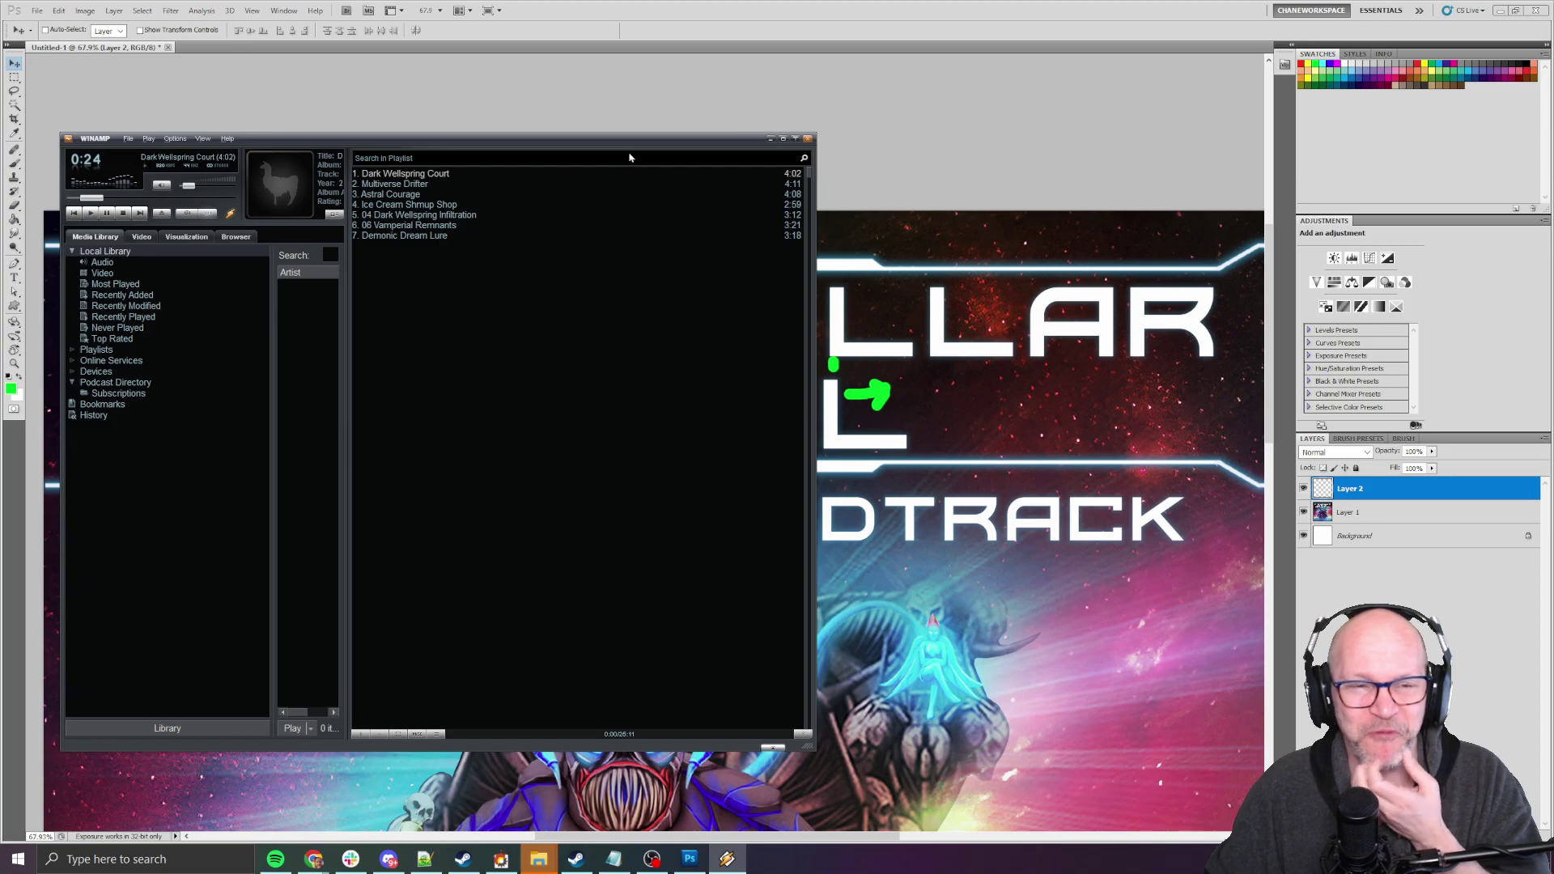
{"action": "left_click", "coordinate": [887, 17]}
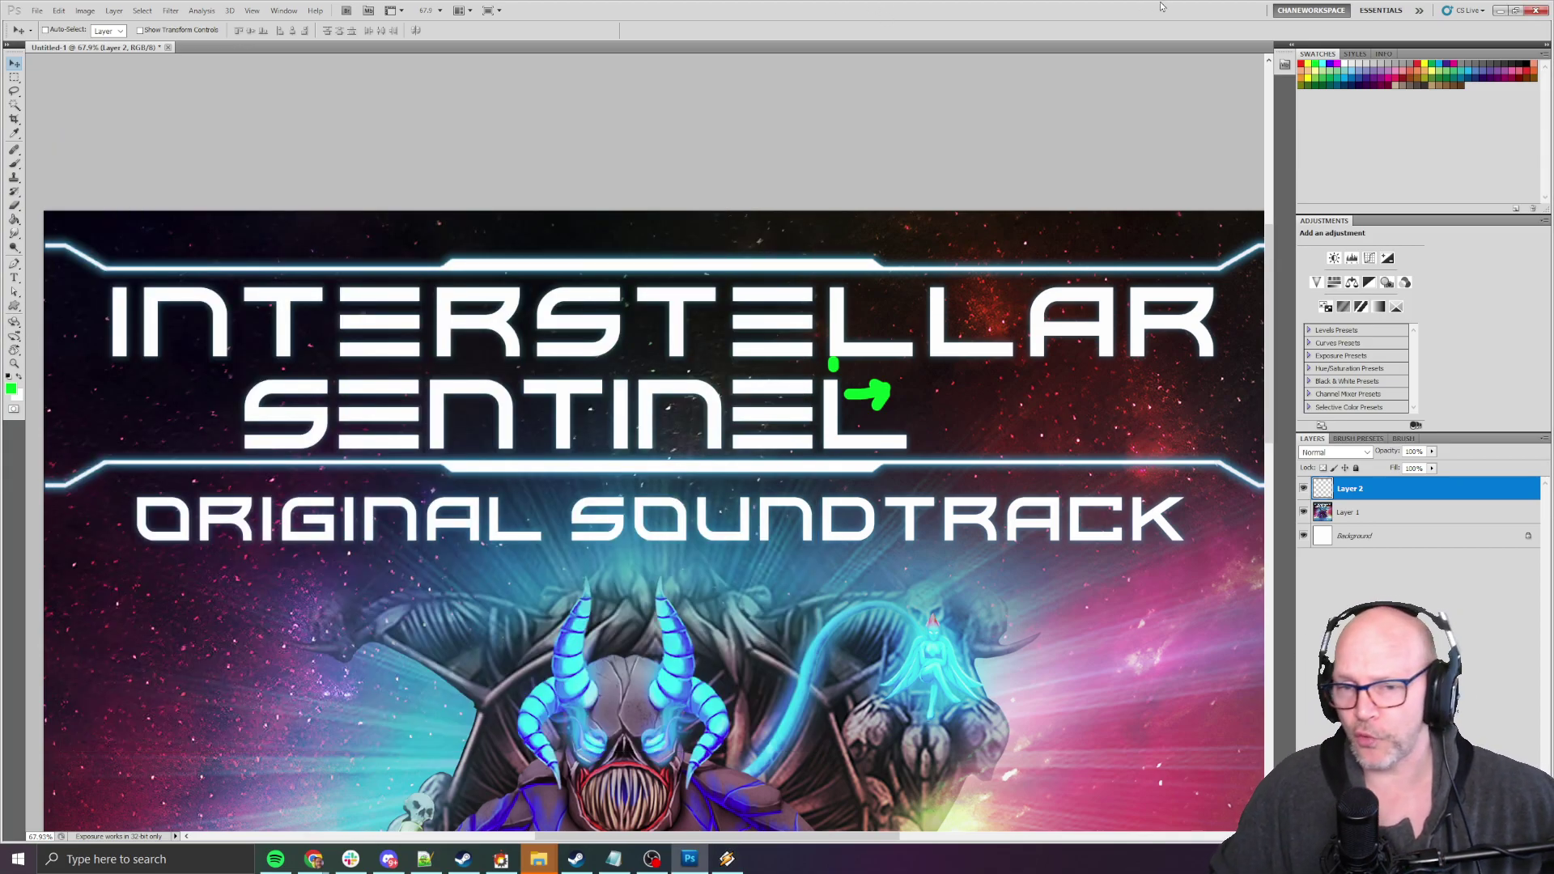
Step: View AlbumCover_Front_0.jpg on the Interstellar Sentinel OST Trello card, then move to the Canva design
{"action": "key", "text": "alt+Tab"}
{"action": "key", "text": "alt+Tab"}
{"action": "key", "text": "alt+Tab"}
{"action": "key", "text": "alt+Tab"}
{"action": "key", "text": "alt+Tab"}
{"action": "key", "text": "alt+Tab"}
{"action": "key", "text": "alt+Tab"}
{"action": "key", "text": "alt+Tab"}
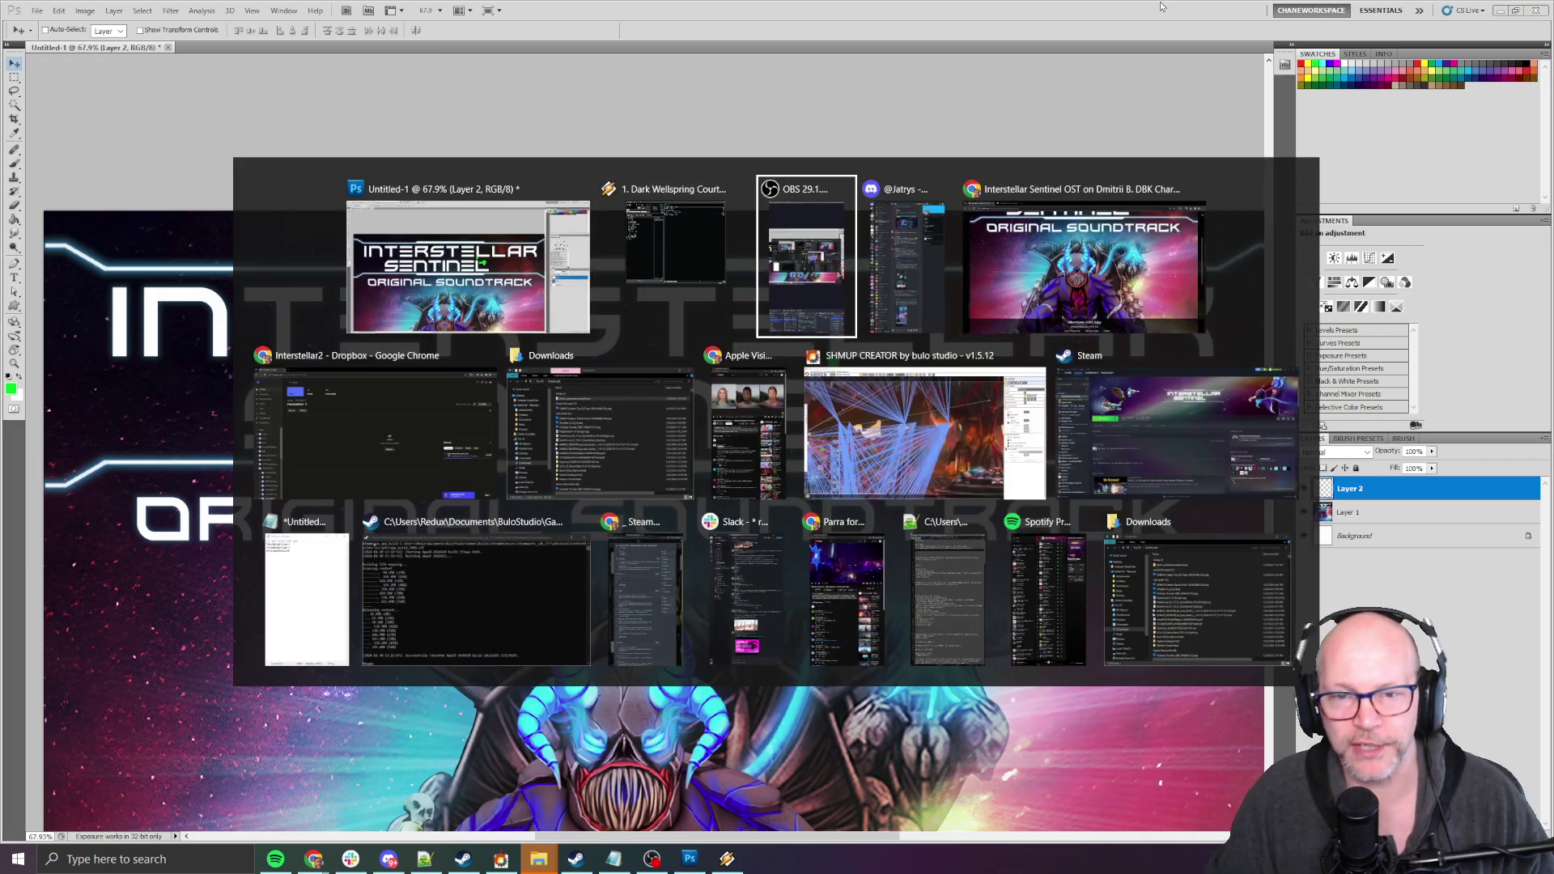
{"action": "key", "text": "alt+Tab"}
{"action": "key", "text": "alt+Tab"}
{"action": "key", "text": "alt+Tab"}
{"action": "key", "text": "alt+Tab"}
{"action": "key", "text": "alt+Tab"}
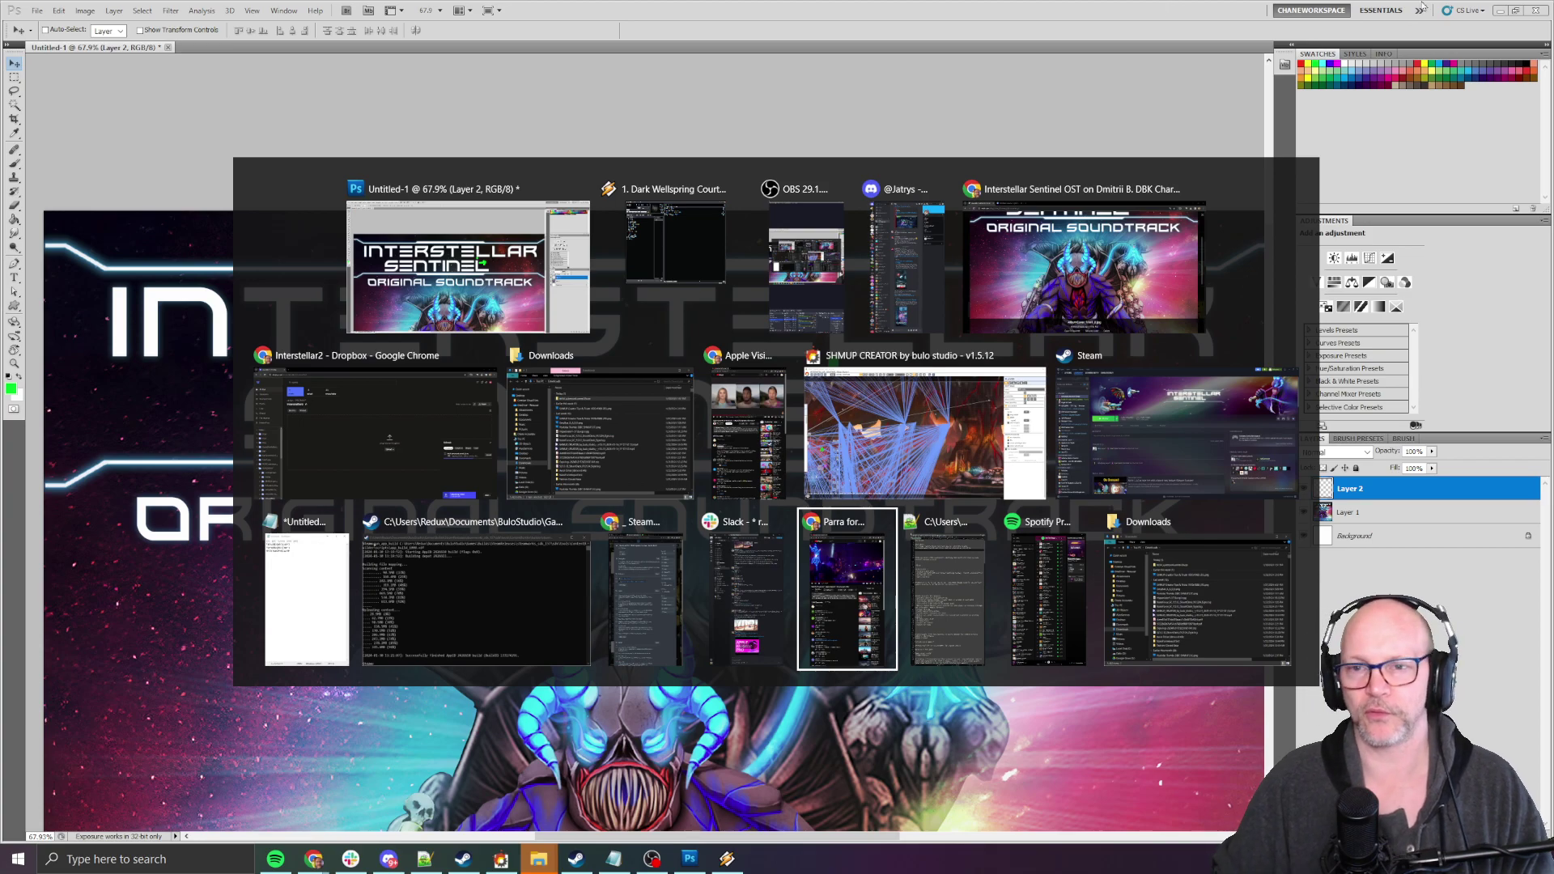
{"action": "left_click", "coordinate": [1087, 205]}
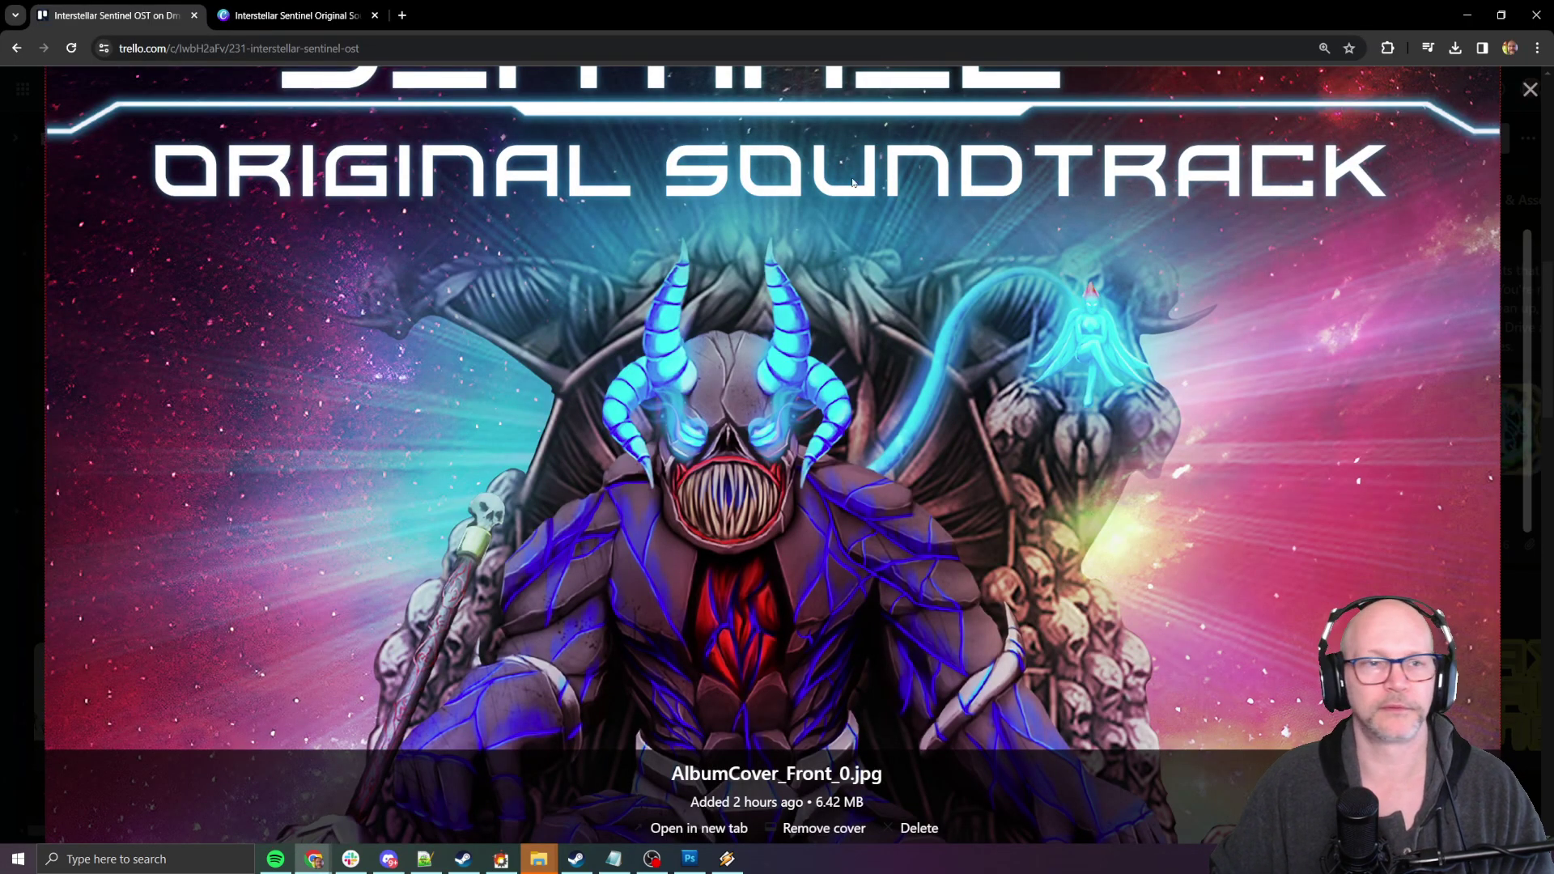
{"action": "left_click", "coordinate": [255, 16]}
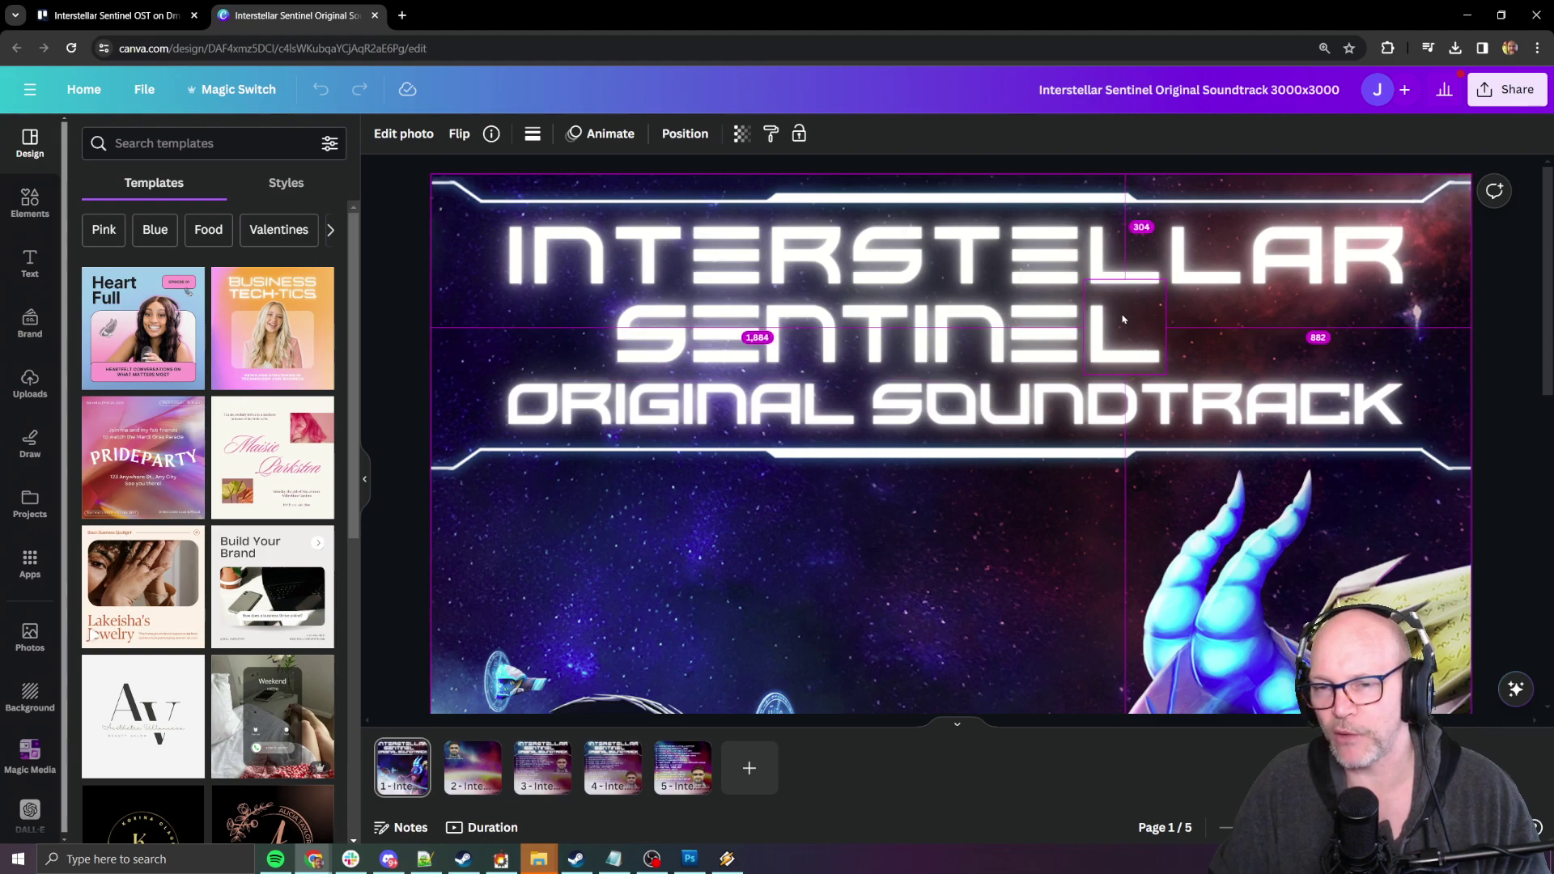
{"action": "scroll", "coordinate": [1125, 320], "scroll_direction": "up", "scroll_amount": 5}
{"action": "scroll", "coordinate": [1083, 338], "scroll_direction": "down", "scroll_amount": 2}
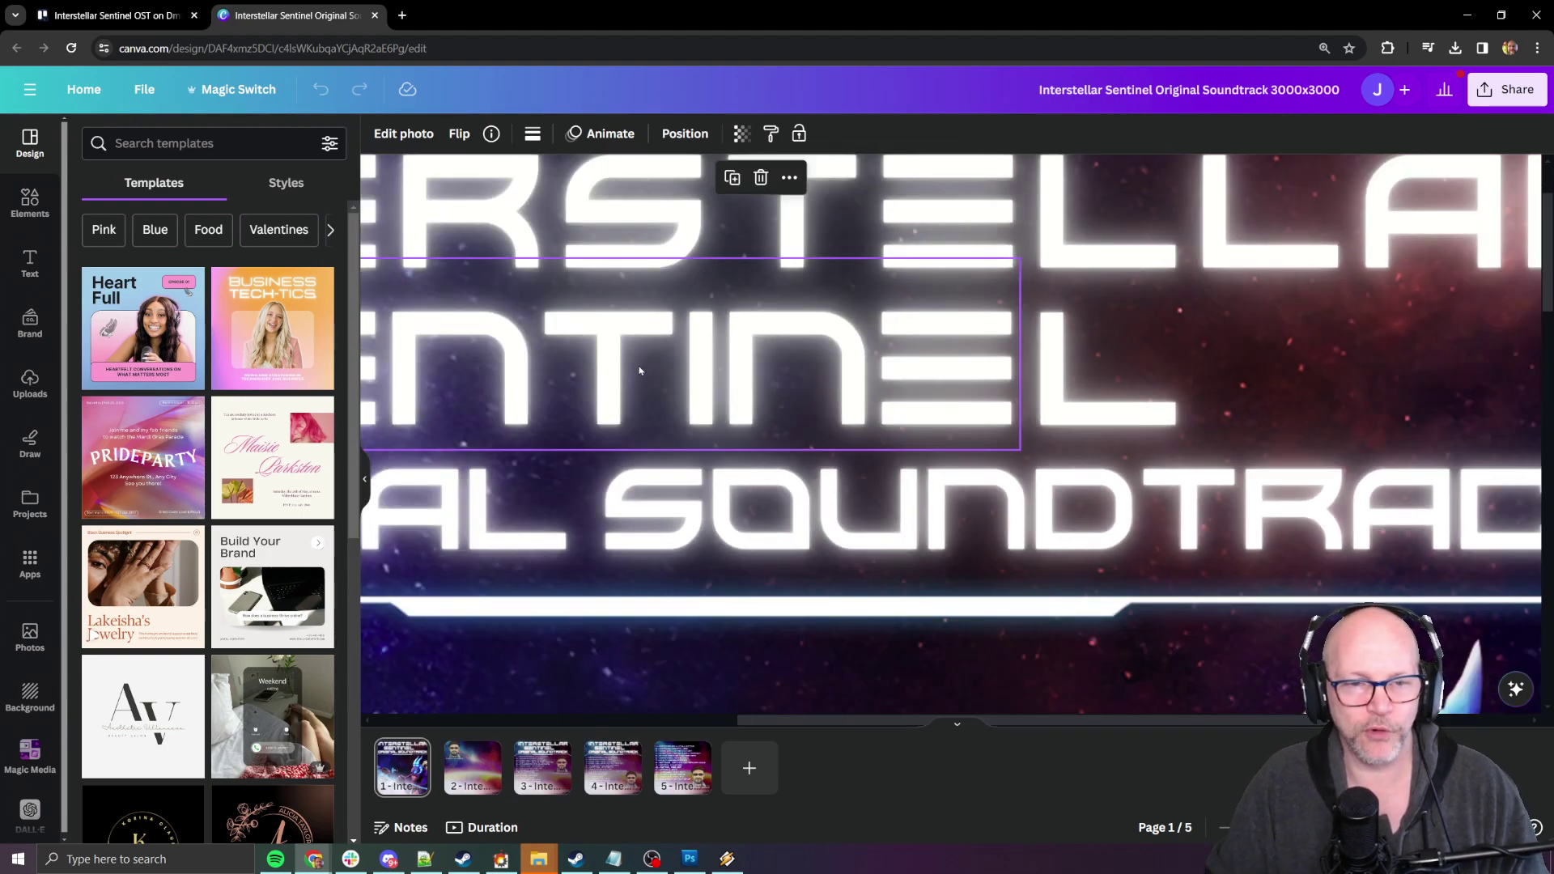
{"action": "scroll", "coordinate": [619, 348], "scroll_direction": "left", "scroll_amount": 5}
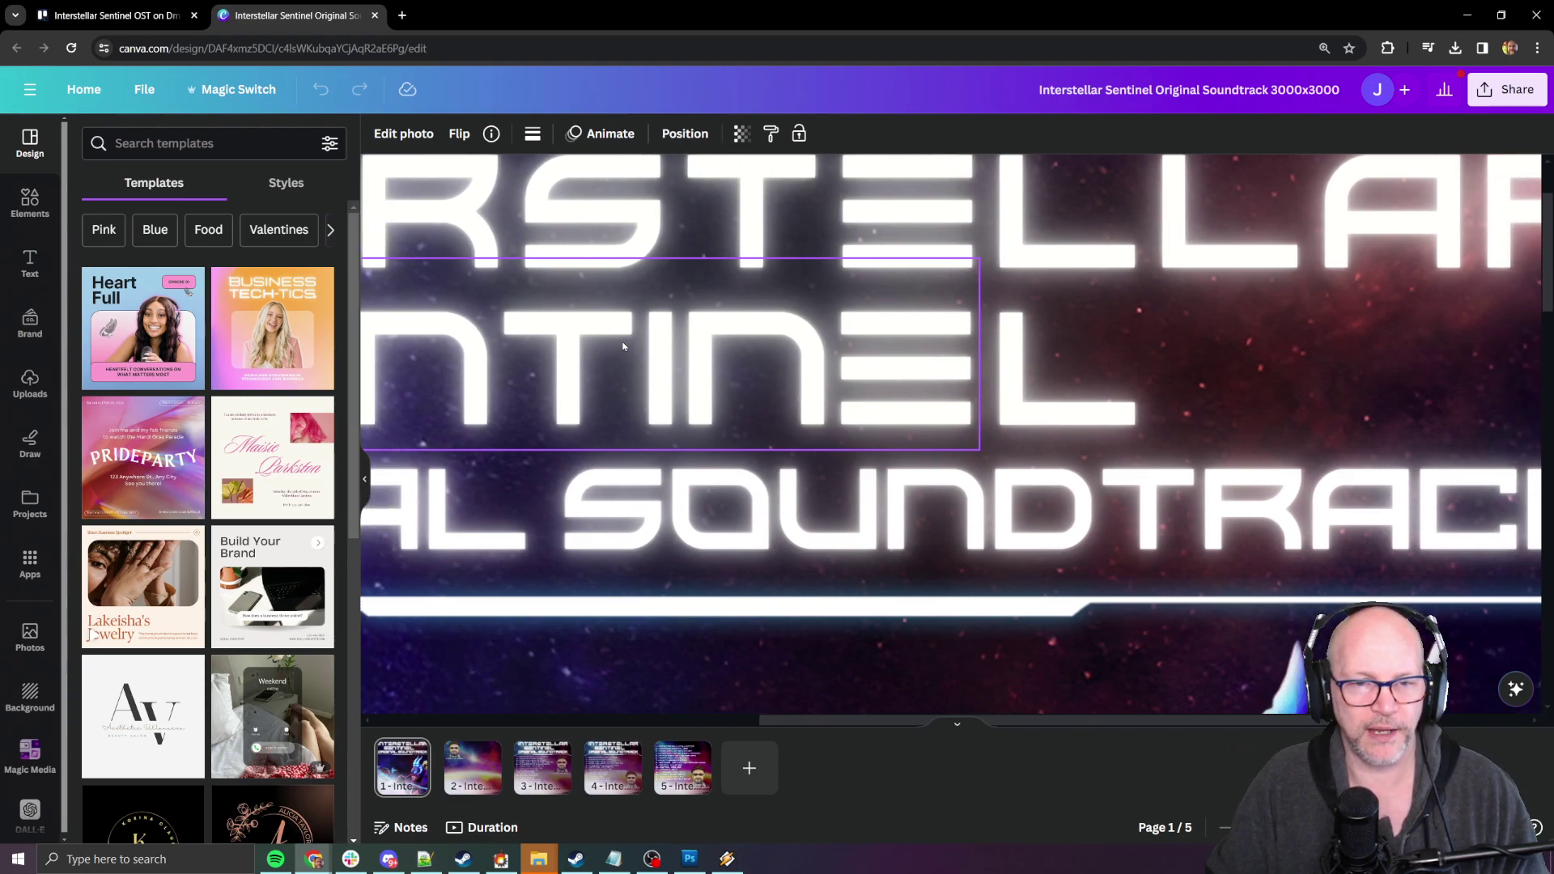
{"action": "scroll", "coordinate": [733, 344], "scroll_direction": "right", "scroll_amount": 6}
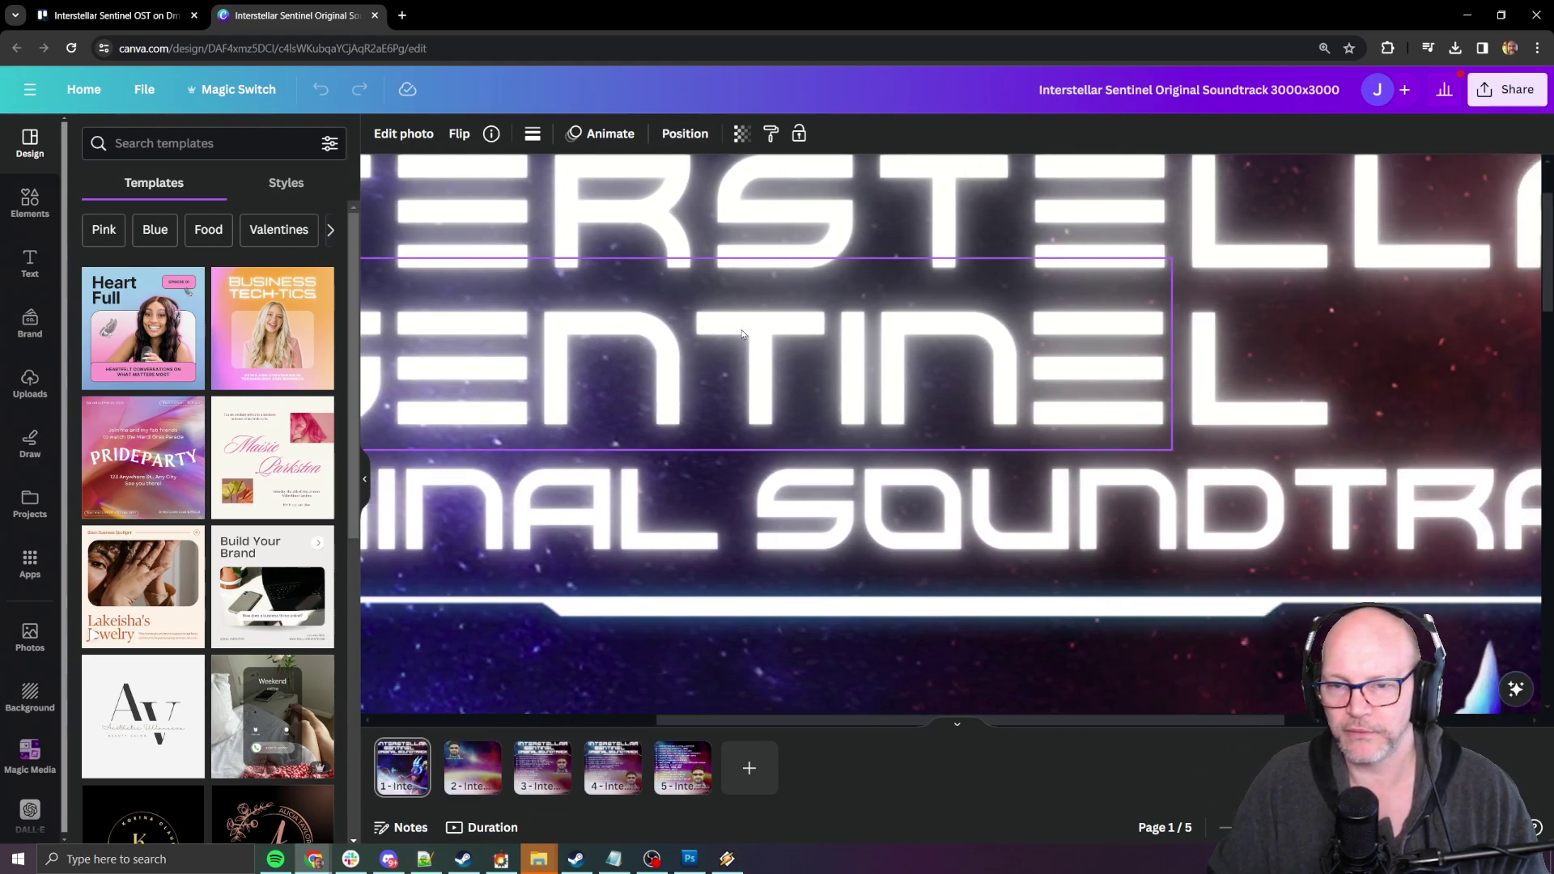
{"action": "left_click_drag", "start_coordinate": [976, 350], "coordinate": [1113, 353]}
{"action": "key", "text": "ctrl+z"}
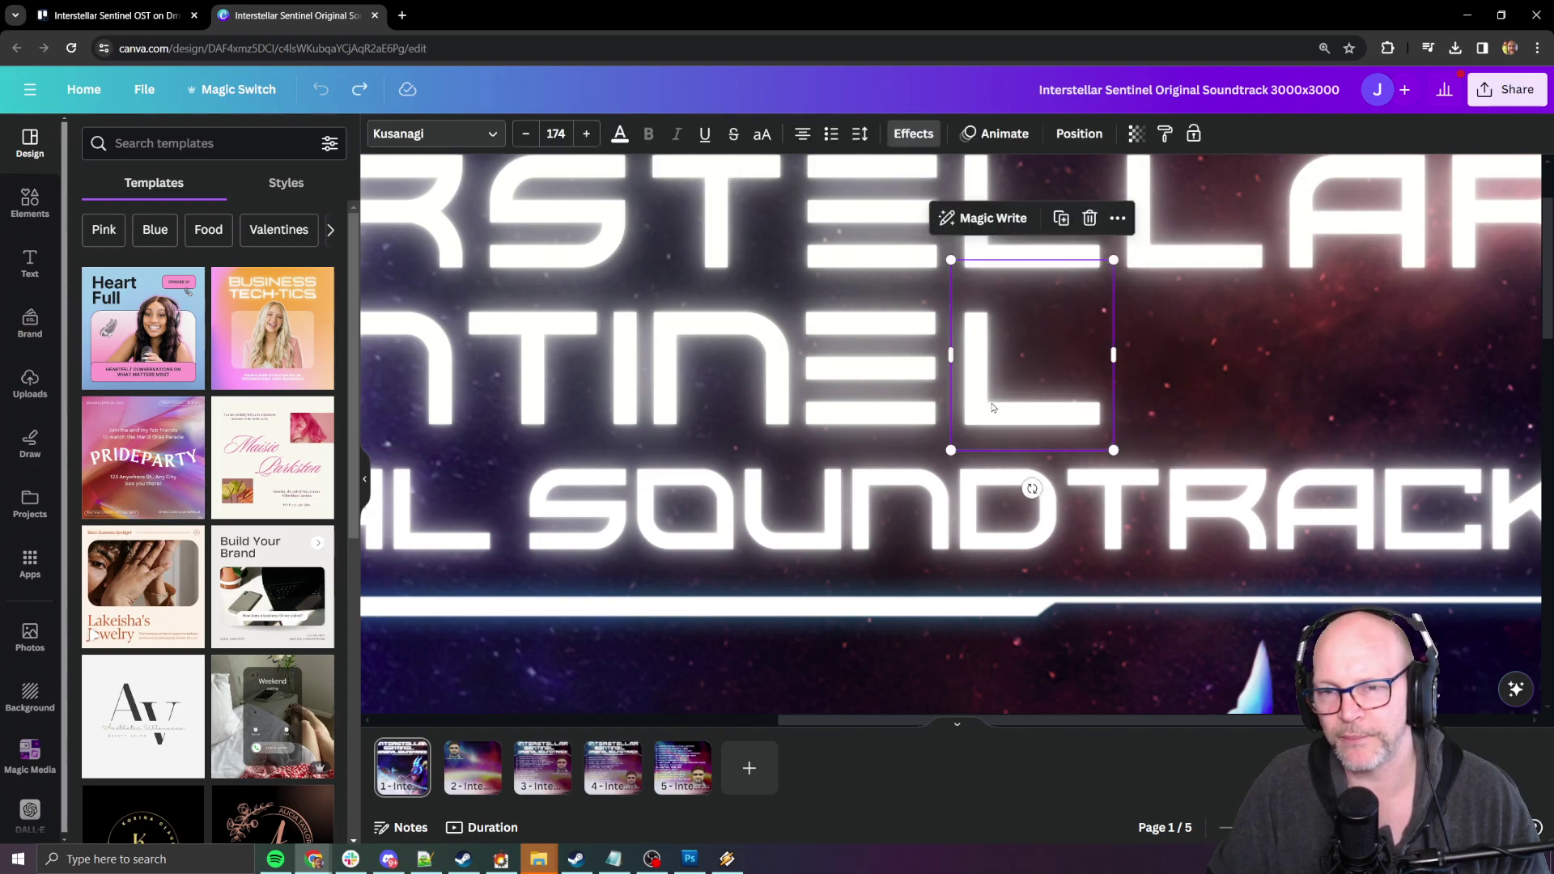
{"action": "left_click_drag", "start_coordinate": [995, 407], "coordinate": [1004, 354]}
{"action": "key", "text": "ctrl+z"}
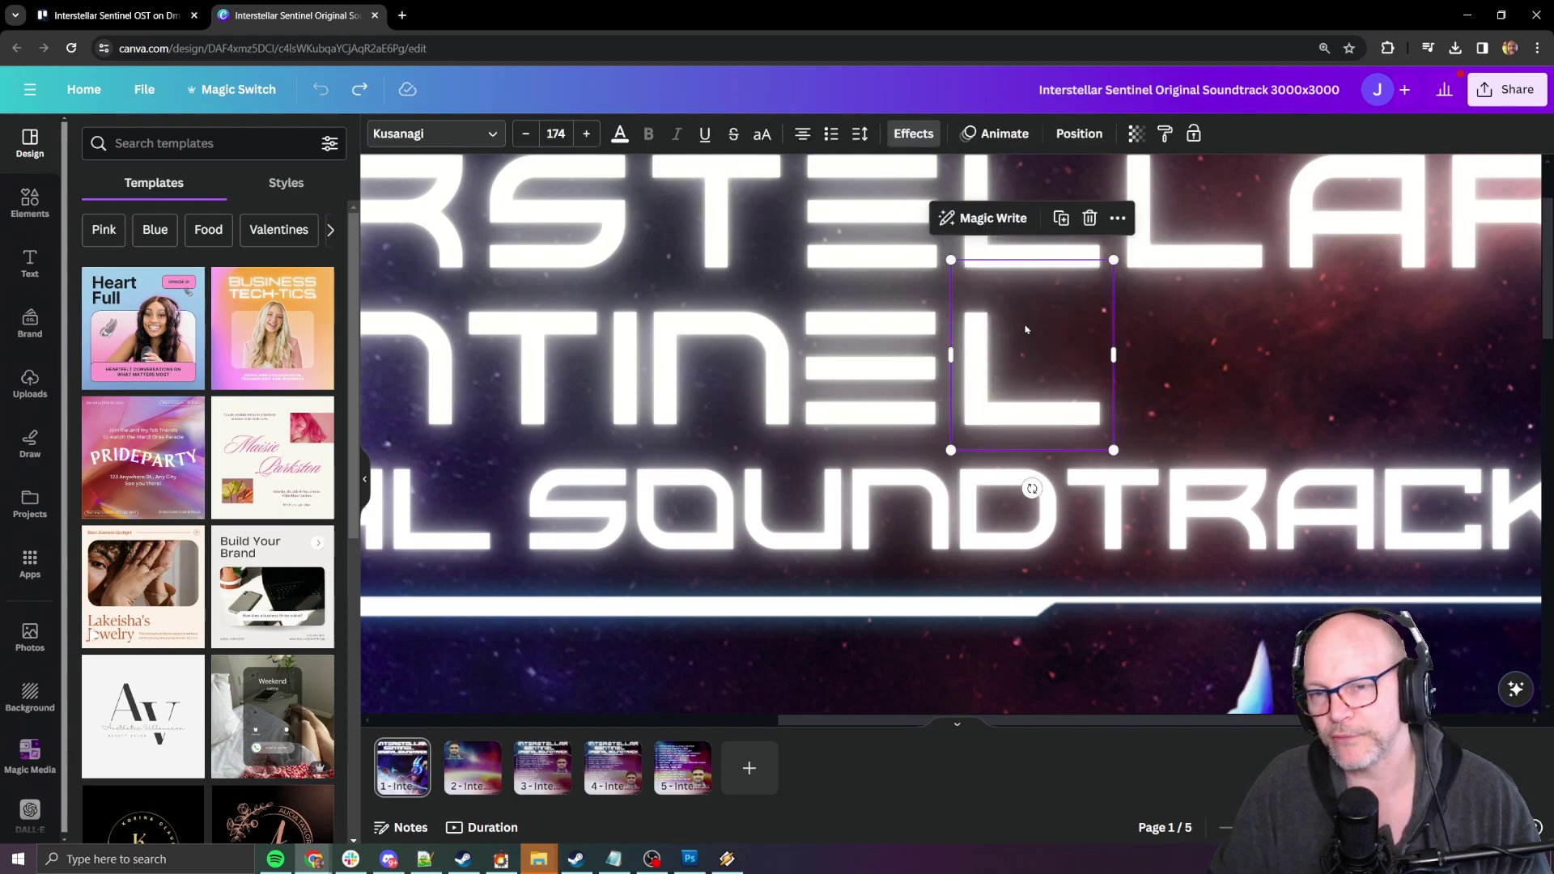
{"action": "scroll", "coordinate": [1044, 454], "scroll_direction": "down", "scroll_amount": 5}
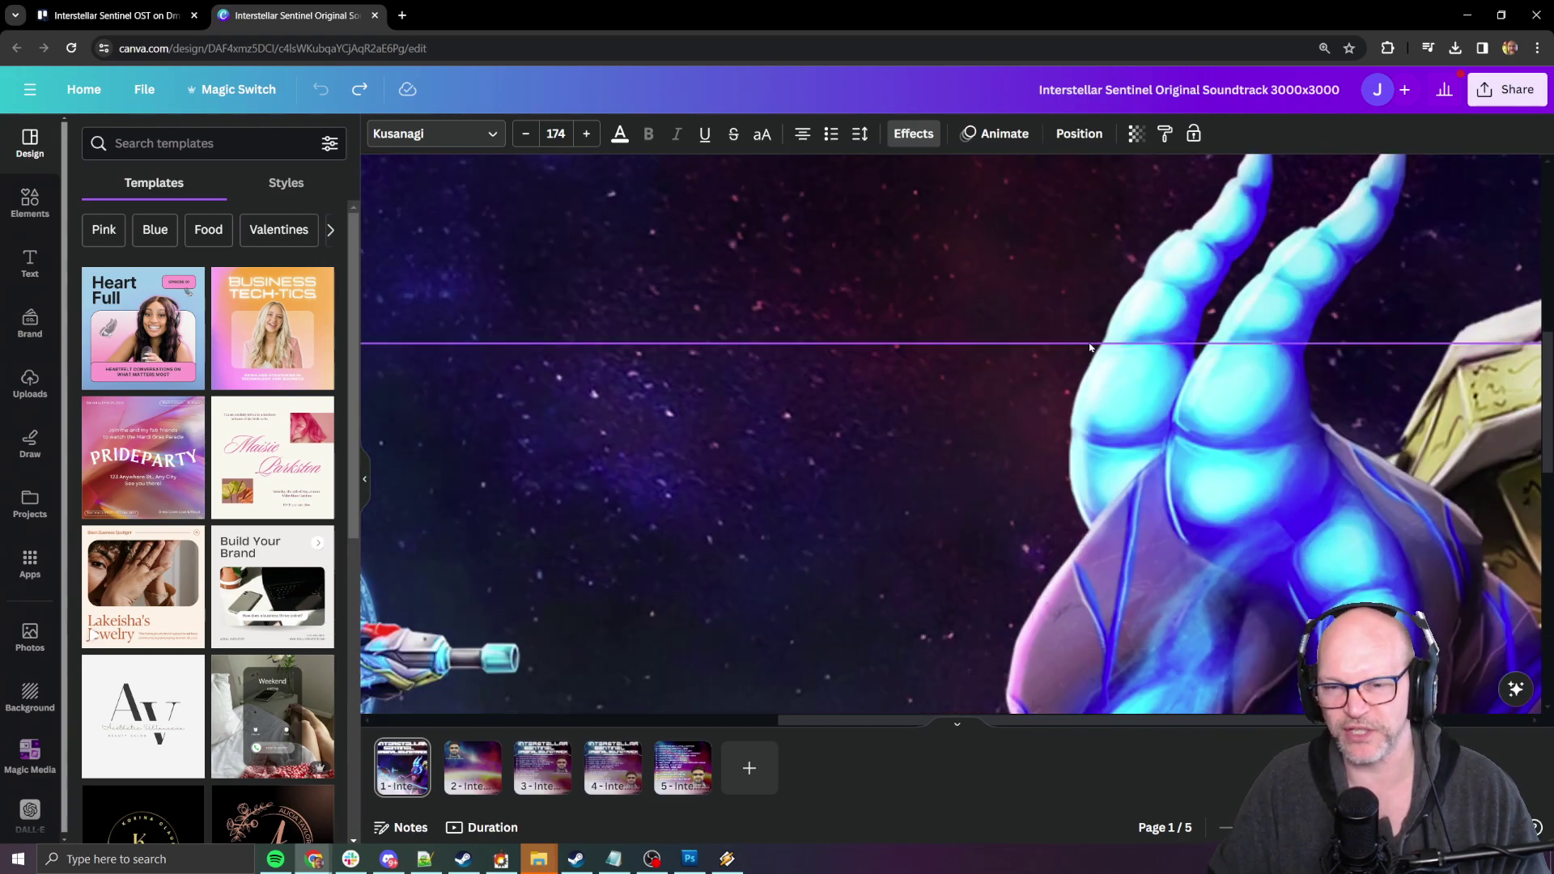
{"action": "scroll", "coordinate": [1089, 348], "scroll_direction": "down", "scroll_amount": 5}
{"action": "key", "text": "alt+Tab"}
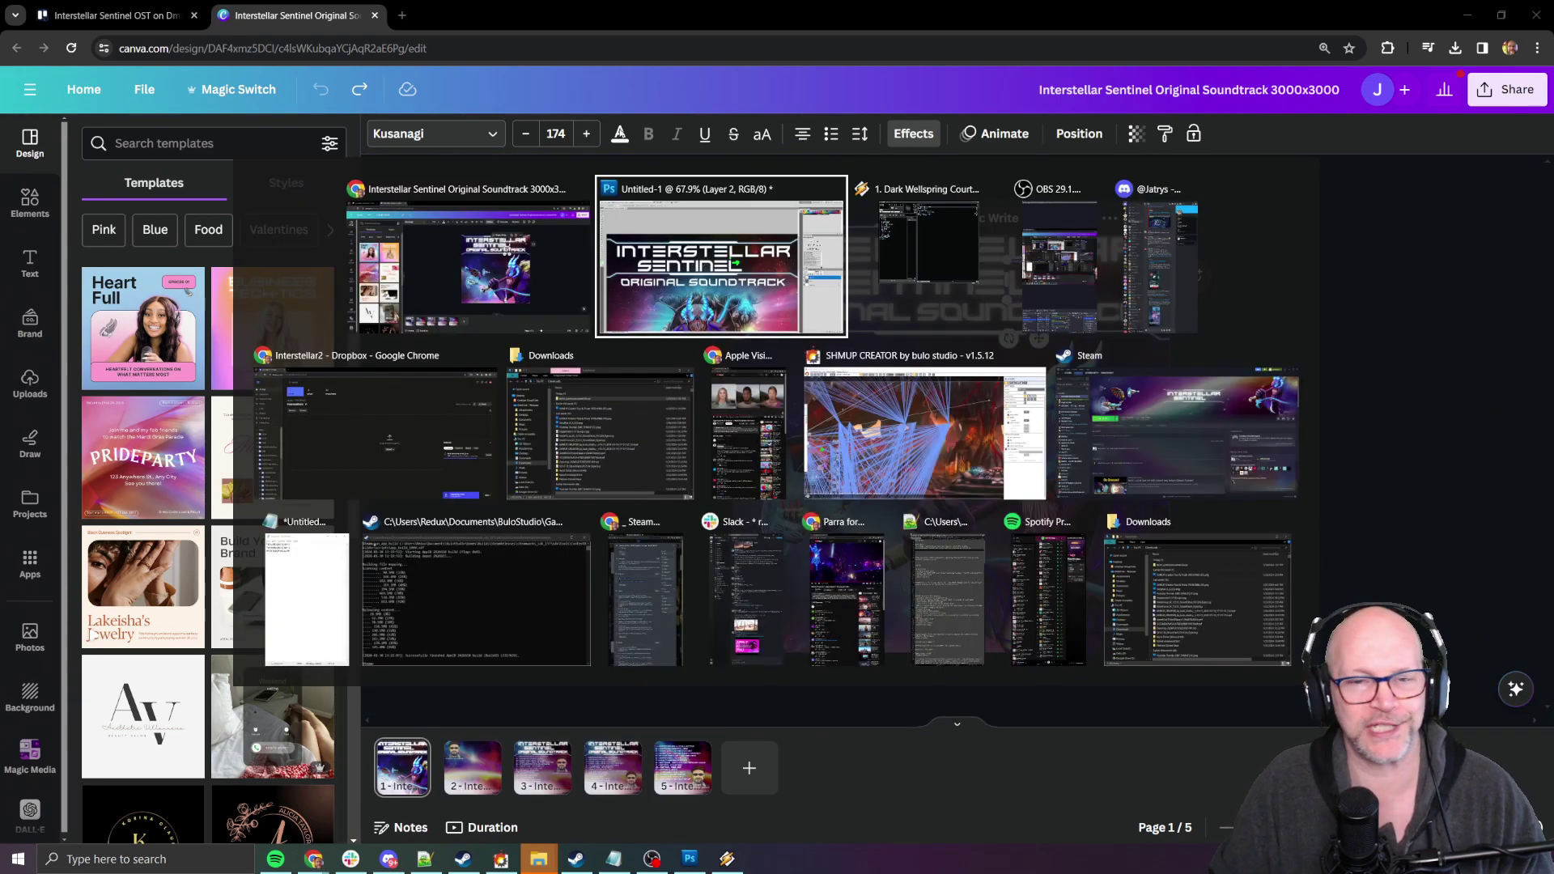
Step: With the Brush tool, circle the axe head in green and add a wavy line below it
{"action": "left_click", "coordinate": [791, 254]}
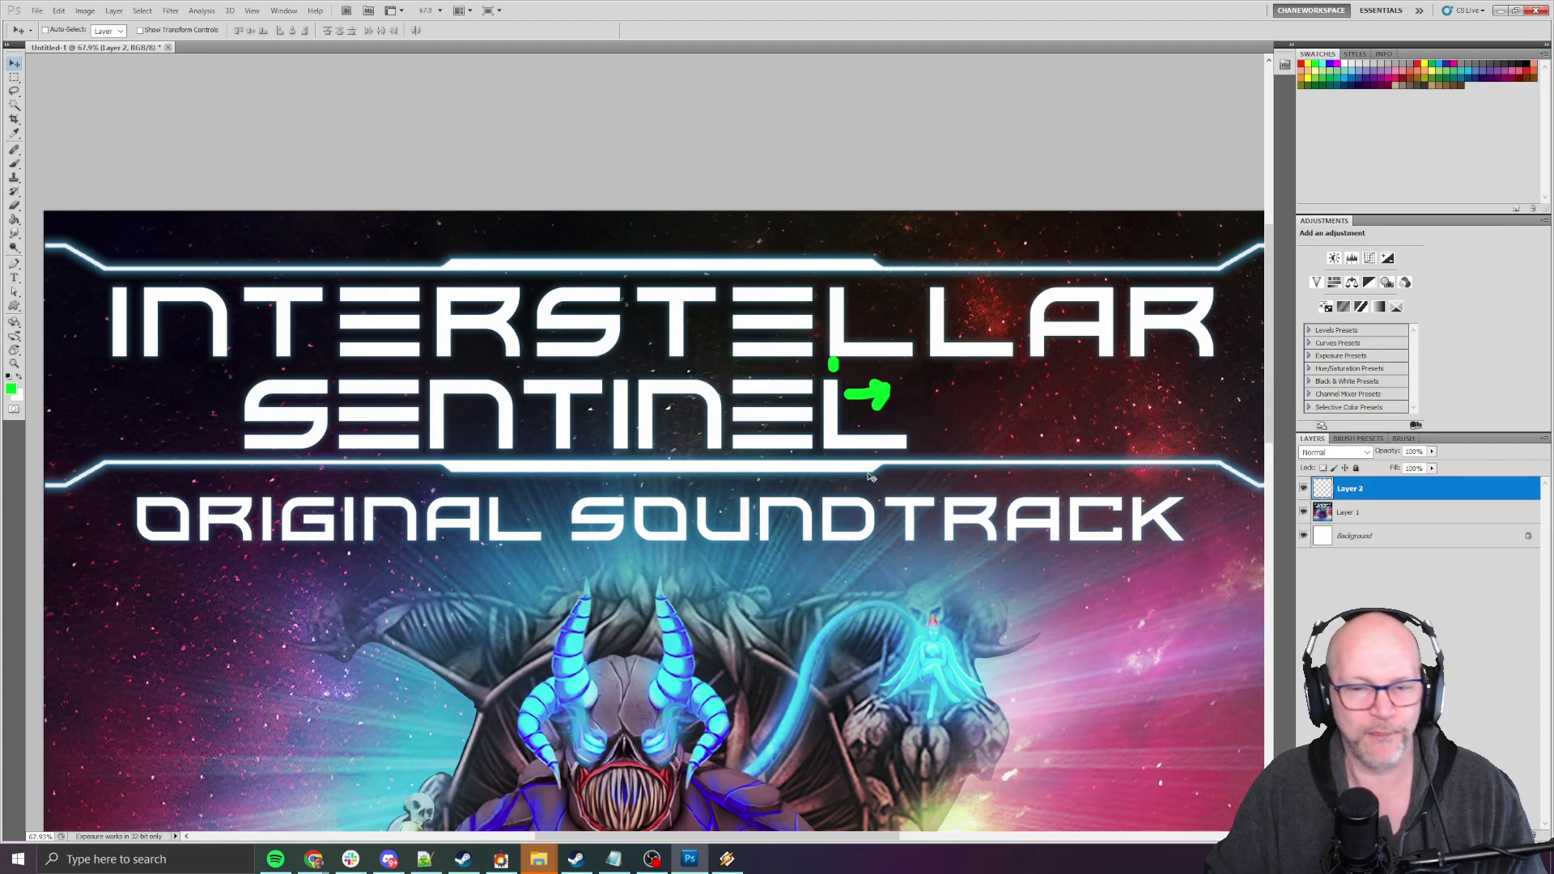
{"action": "scroll", "coordinate": [785, 466], "scroll_direction": "down", "scroll_amount": 3}
{"action": "scroll", "coordinate": [874, 409], "scroll_direction": "down", "scroll_amount": 5}
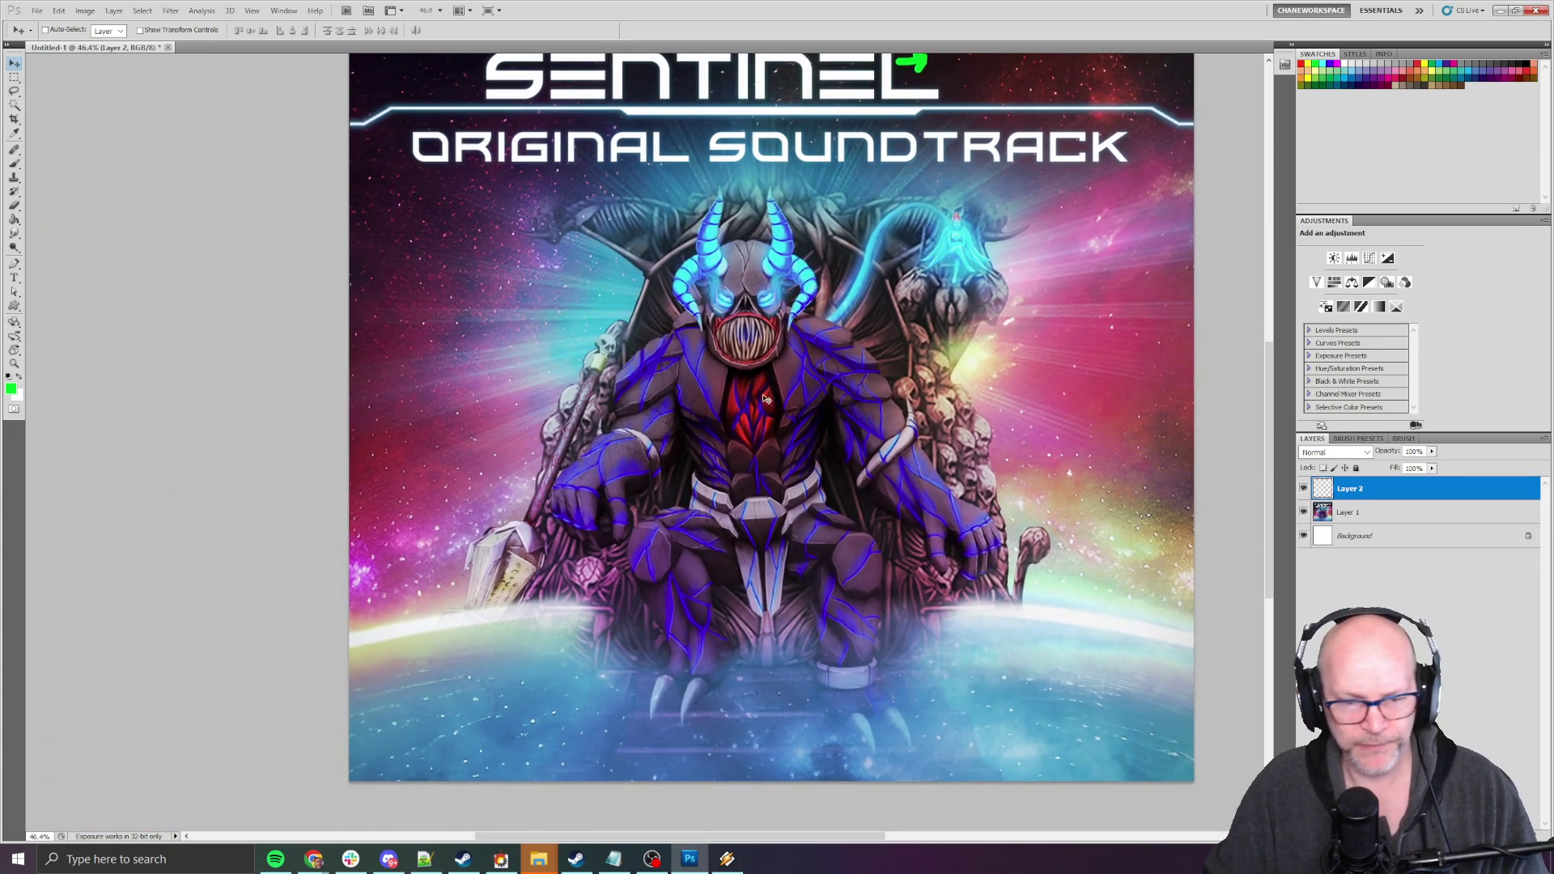
{"action": "key", "text": "b"}
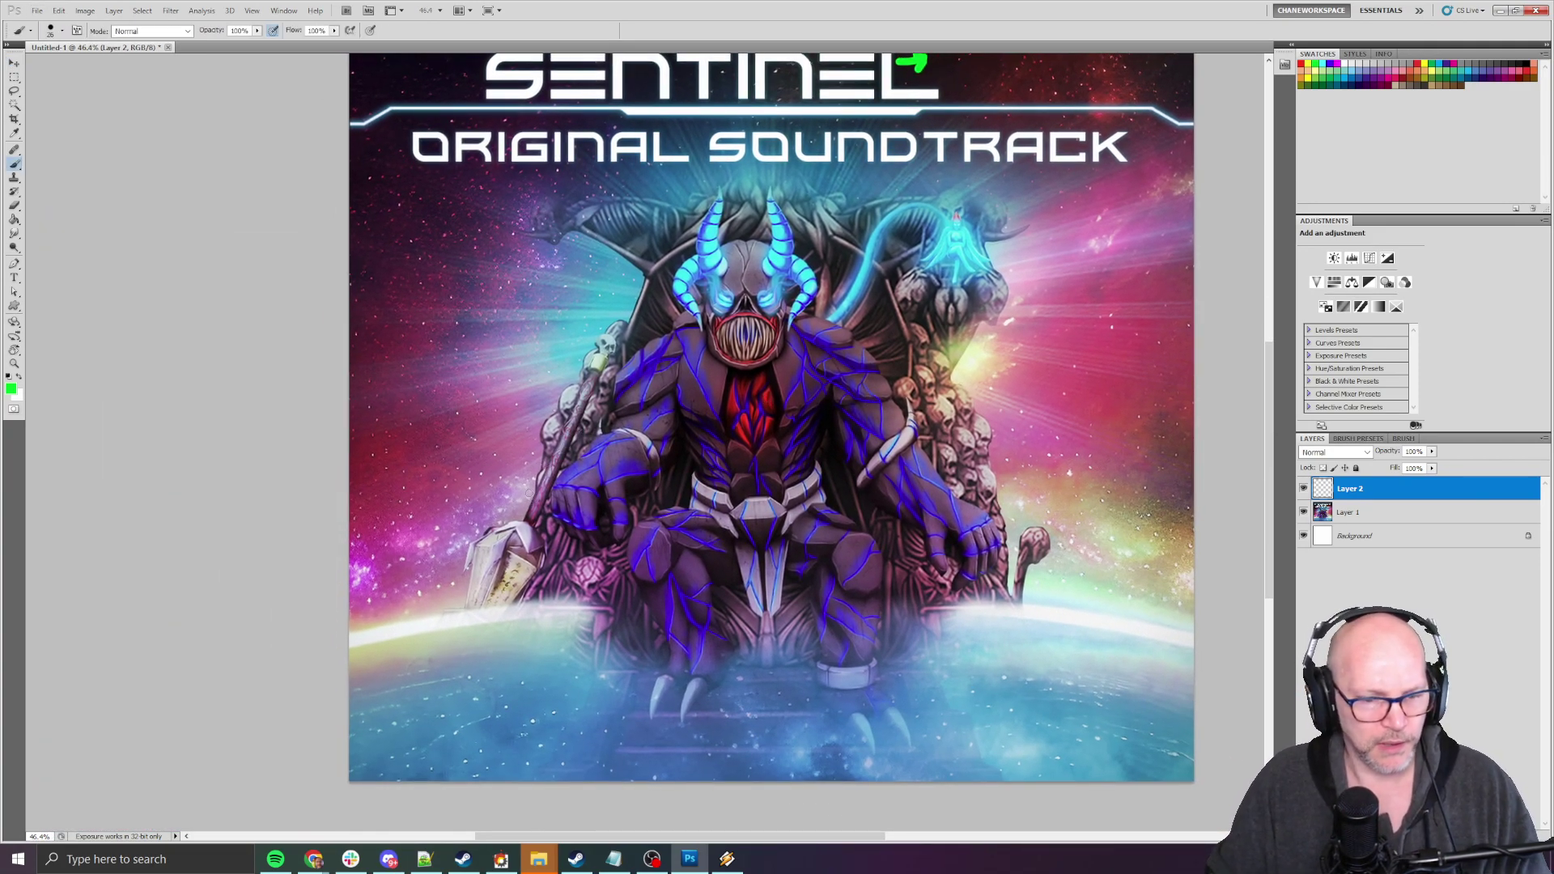
{"action": "mouse_move", "coordinate": [531, 509]}
{"action": "left_mouse_down"}
{"action": "mouse_move", "coordinate": [445, 534]}
{"action": "mouse_move", "coordinate": [477, 635]}
{"action": "mouse_move", "coordinate": [593, 647]}
{"action": "mouse_move", "coordinate": [528, 540]}
{"action": "left_mouse_up"}
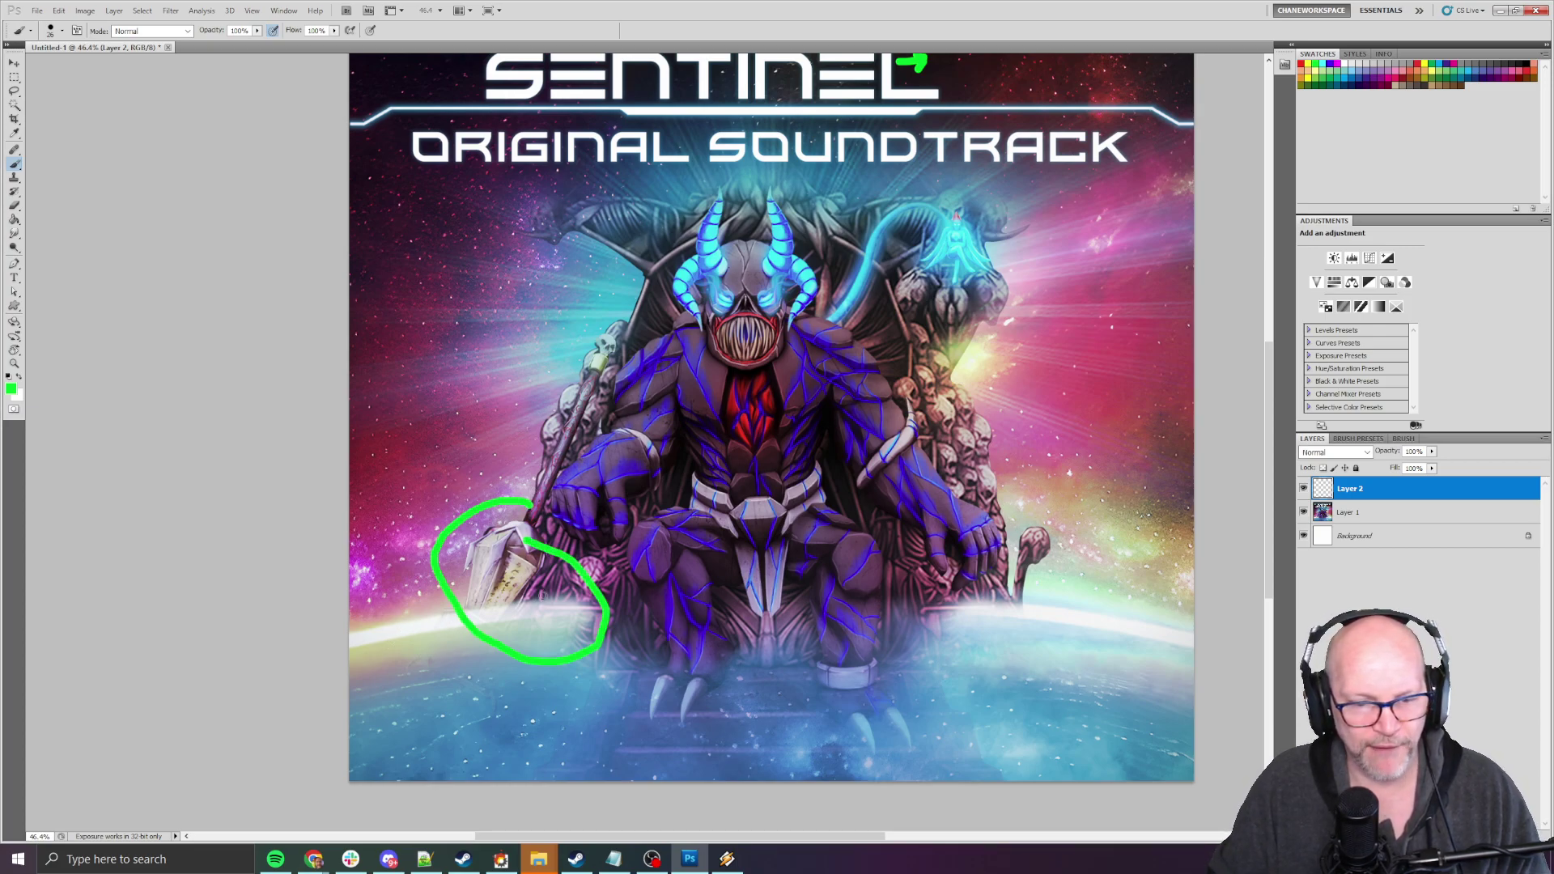
{"action": "scroll", "coordinate": [493, 668], "scroll_direction": "up", "scroll_amount": 8}
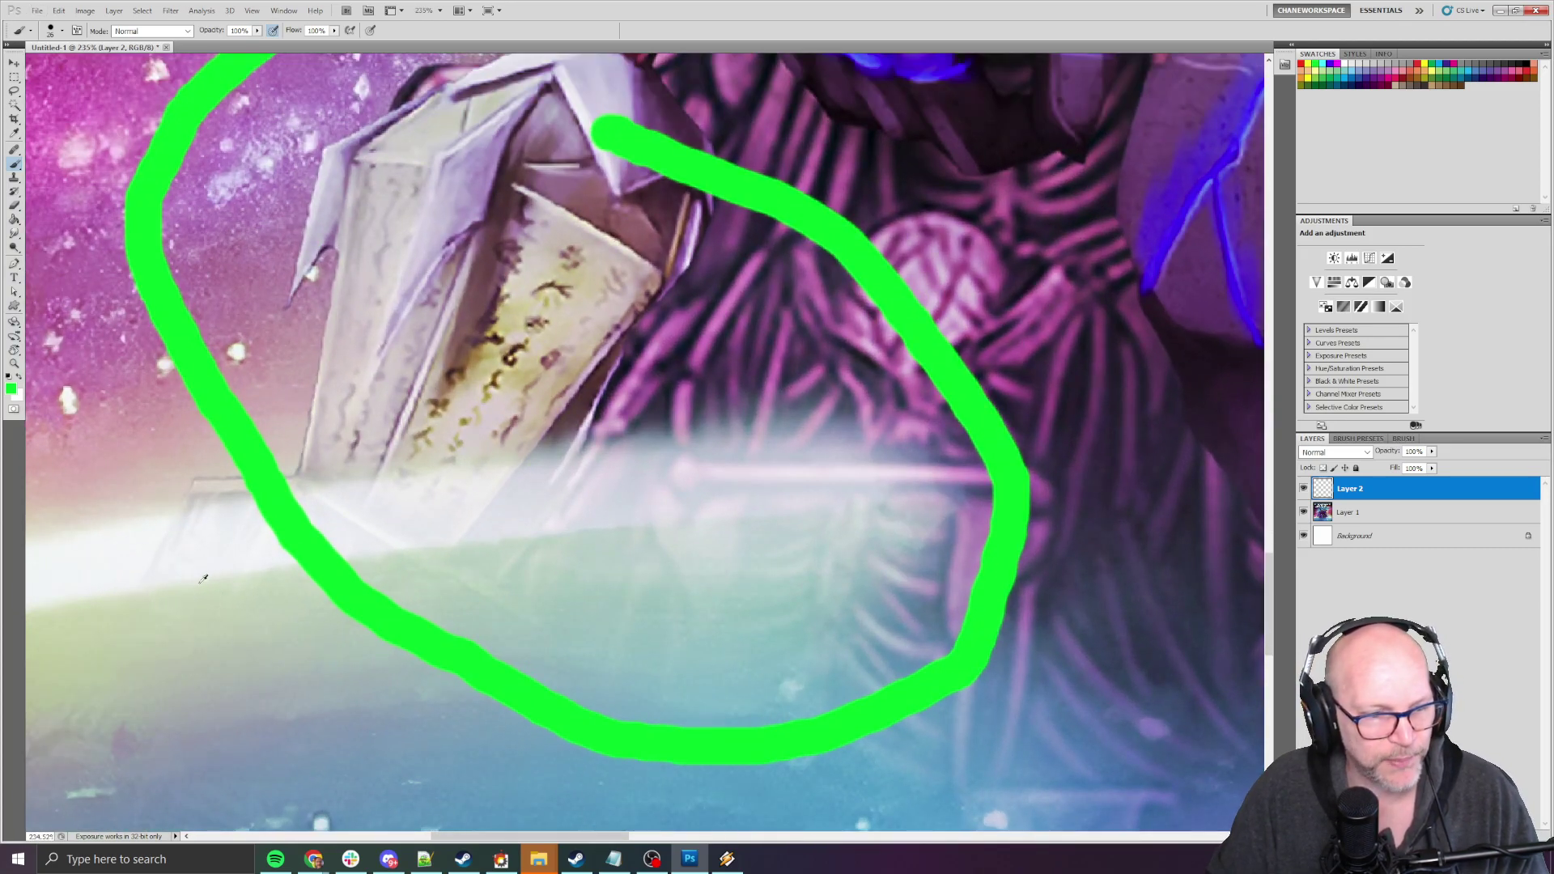
{"action": "scroll", "coordinate": [251, 585], "scroll_direction": "down", "scroll_amount": 4}
{"action": "scroll", "coordinate": [576, 514], "scroll_direction": "down", "scroll_amount": 2}
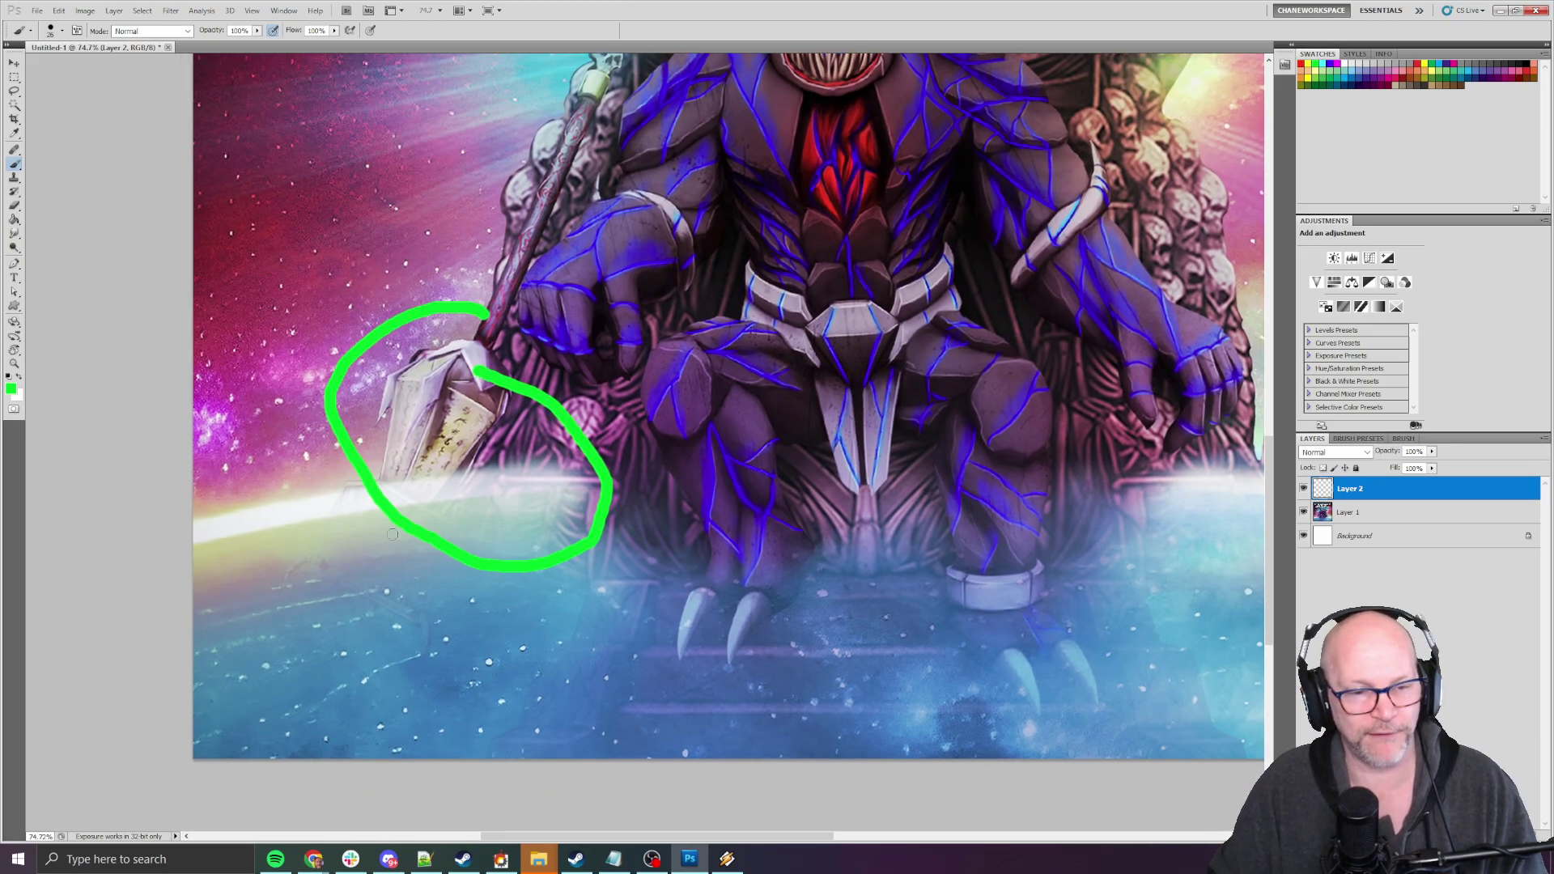
{"action": "left_click_drag", "start_coordinate": [333, 521], "coordinate": [641, 718]}
Step: Paint green strokes across ORIGINAL, beside SOUND and to the right of the title
{"action": "scroll", "coordinate": [842, 664], "scroll_direction": "down", "scroll_amount": 2}
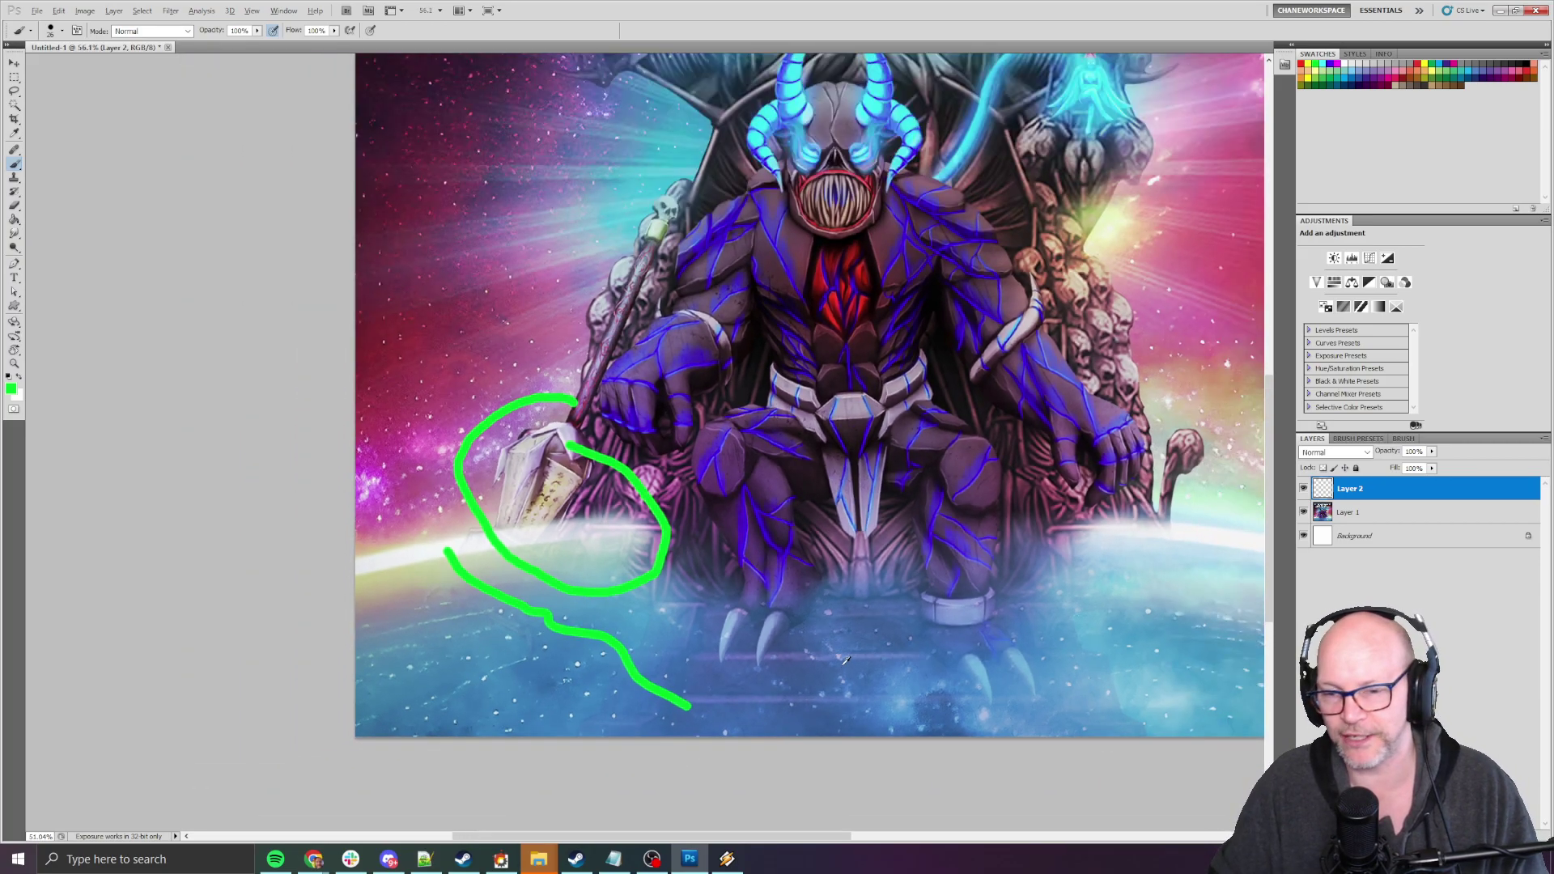
{"action": "scroll", "coordinate": [928, 620], "scroll_direction": "down", "scroll_amount": 1}
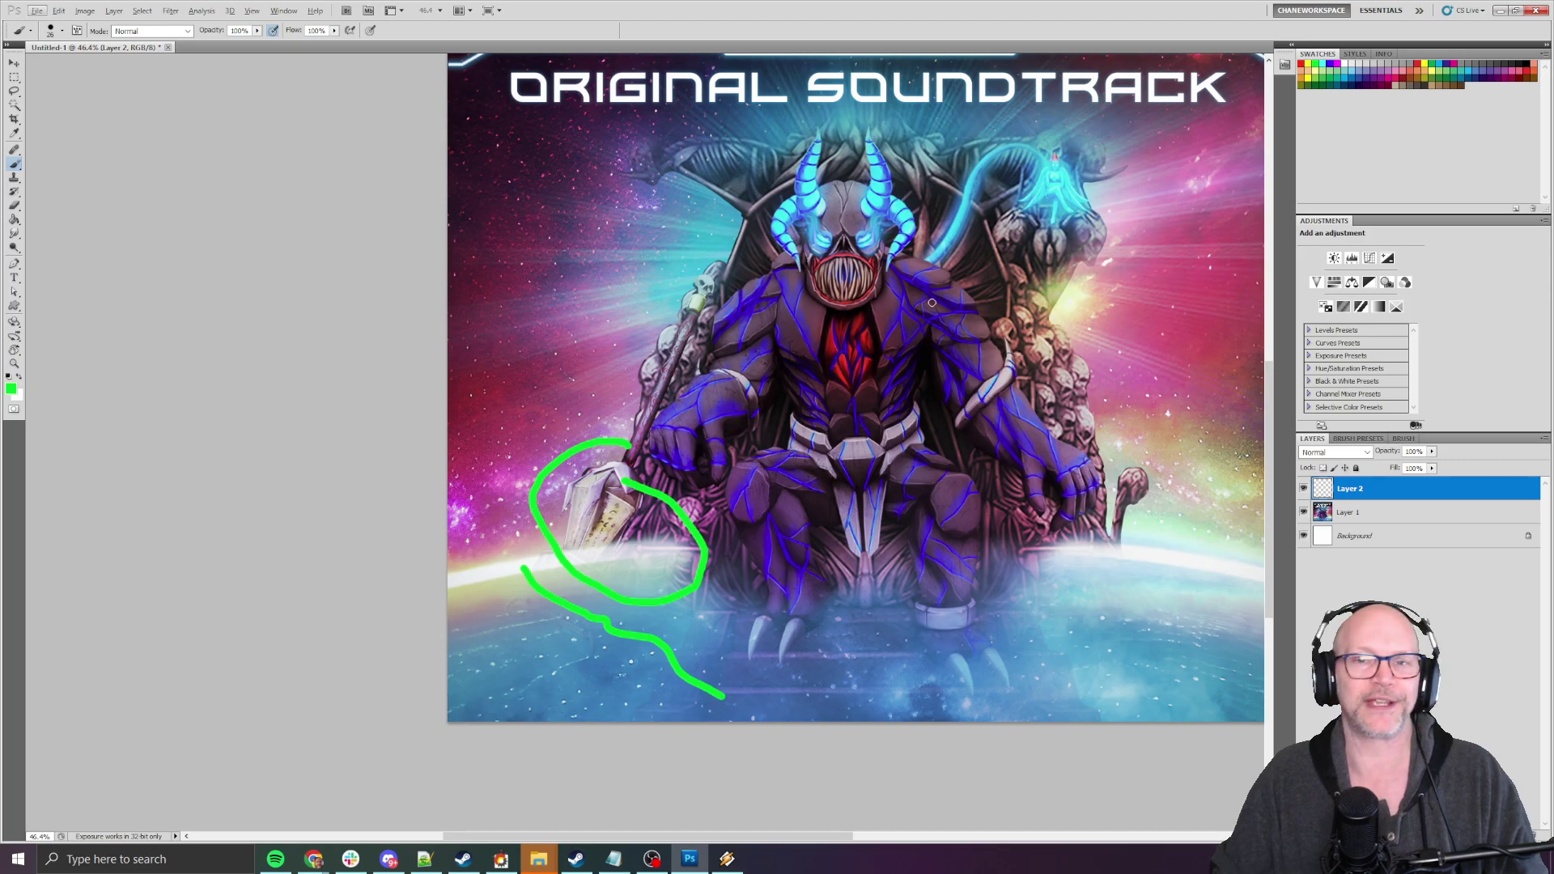
{"action": "scroll", "coordinate": [950, 289], "scroll_direction": "up", "scroll_amount": 2}
{"action": "scroll", "coordinate": [885, 371], "scroll_direction": "down", "scroll_amount": 2}
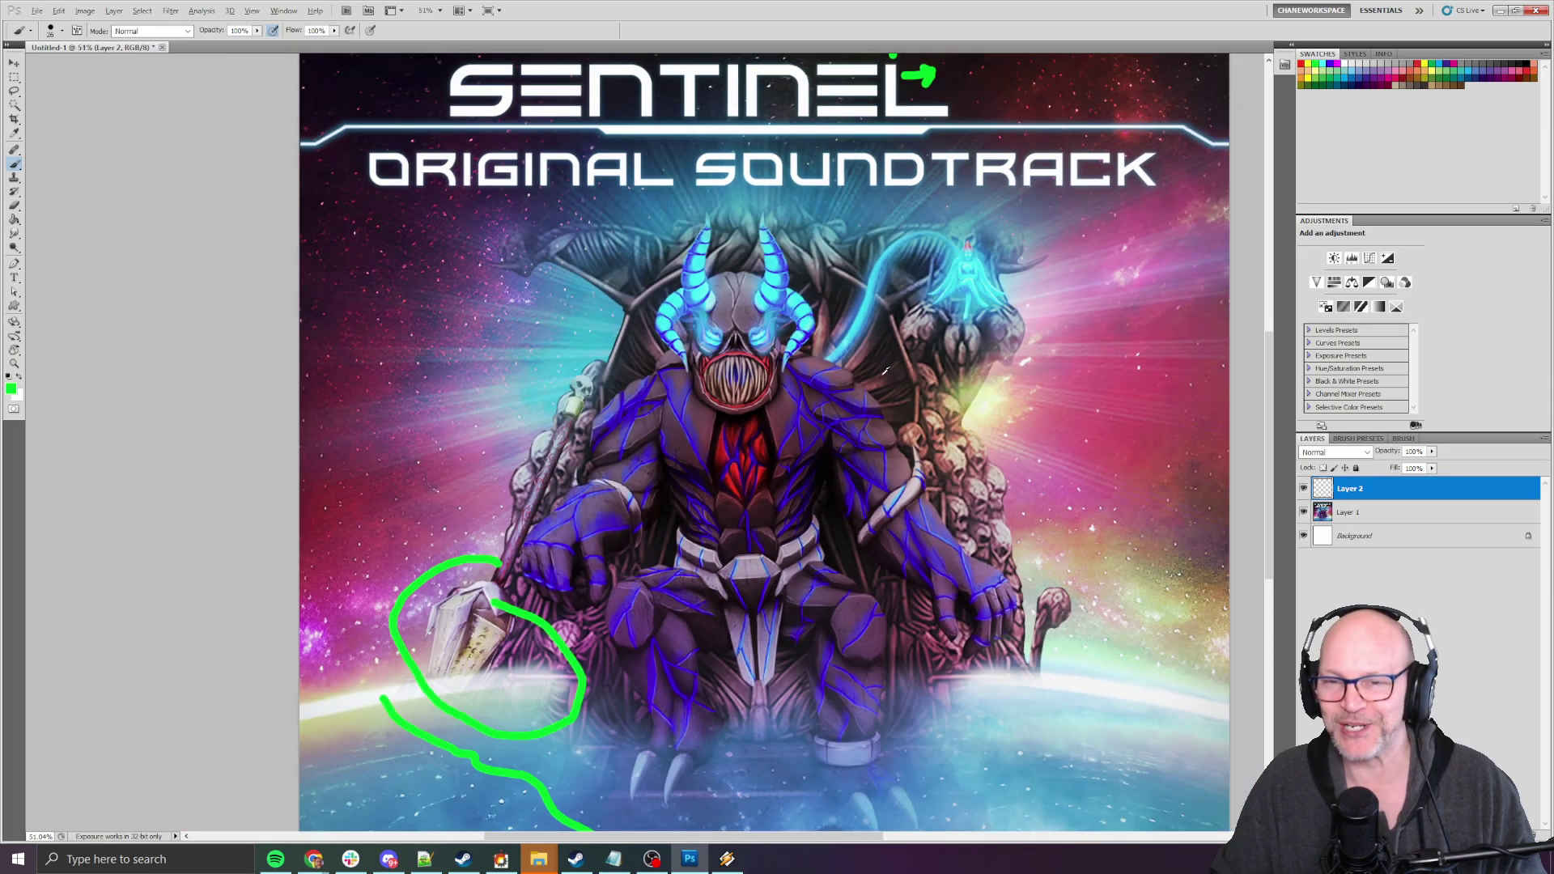
{"action": "key", "text": "alt"}
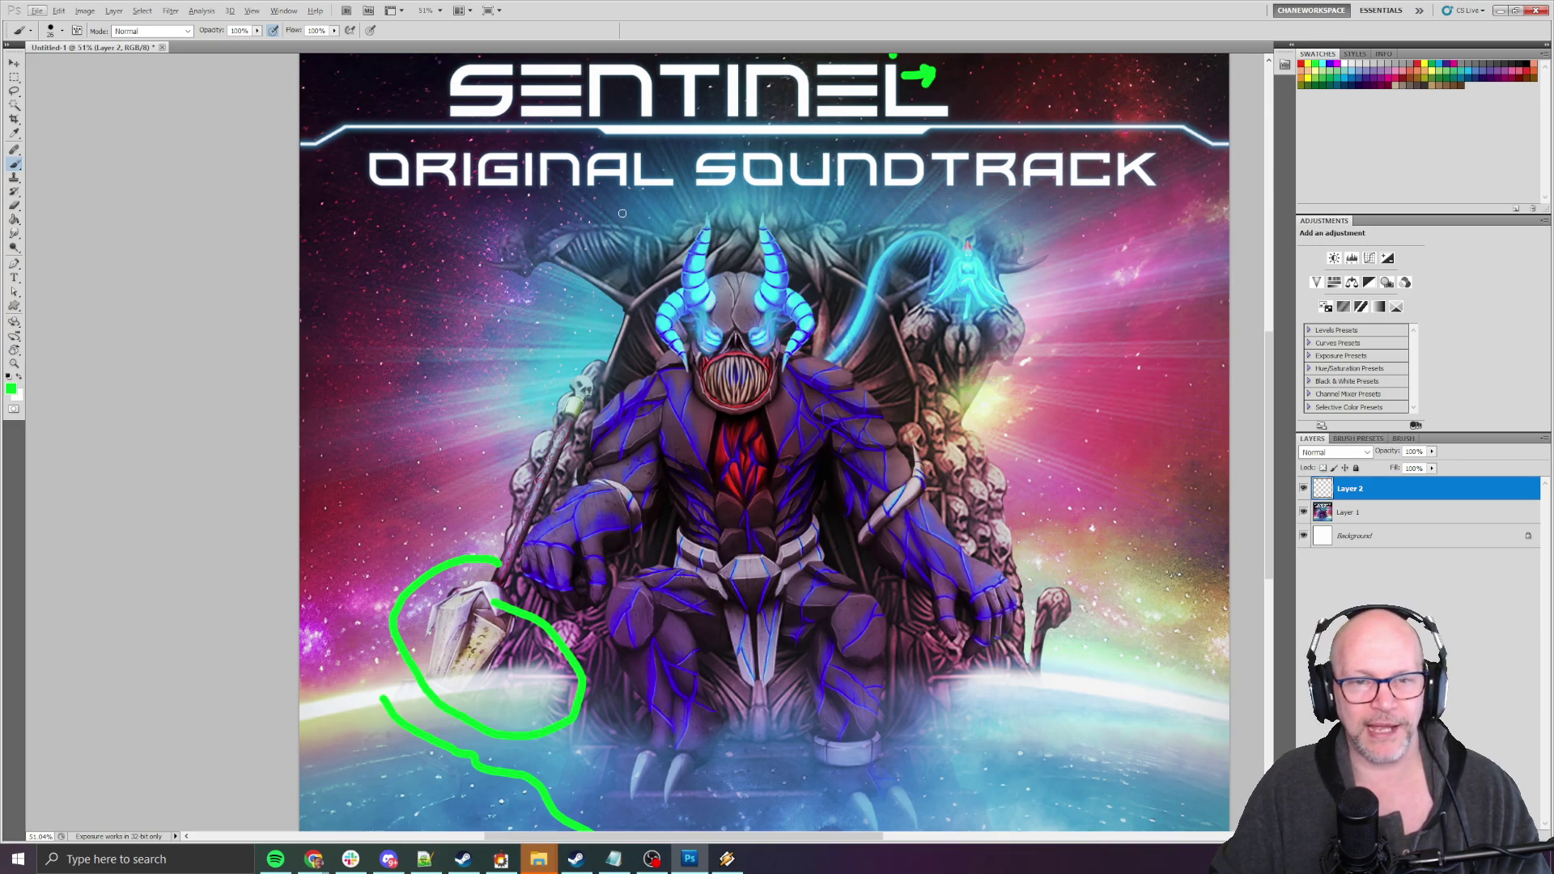
{"action": "left_click_drag", "start_coordinate": [624, 215], "coordinate": [585, 139]}
{"action": "left_click_drag", "start_coordinate": [836, 208], "coordinate": [901, 155]}
{"action": "left_click_drag", "start_coordinate": [978, 236], "coordinate": [1060, 194]}
Step: Paint radiating green lines on both sides of the throne
{"action": "left_click_drag", "start_coordinate": [1032, 296], "coordinate": [1186, 259]}
{"action": "left_click_drag", "start_coordinate": [990, 396], "coordinate": [1166, 453]}
{"action": "left_click_drag", "start_coordinate": [1002, 448], "coordinate": [1114, 509]}
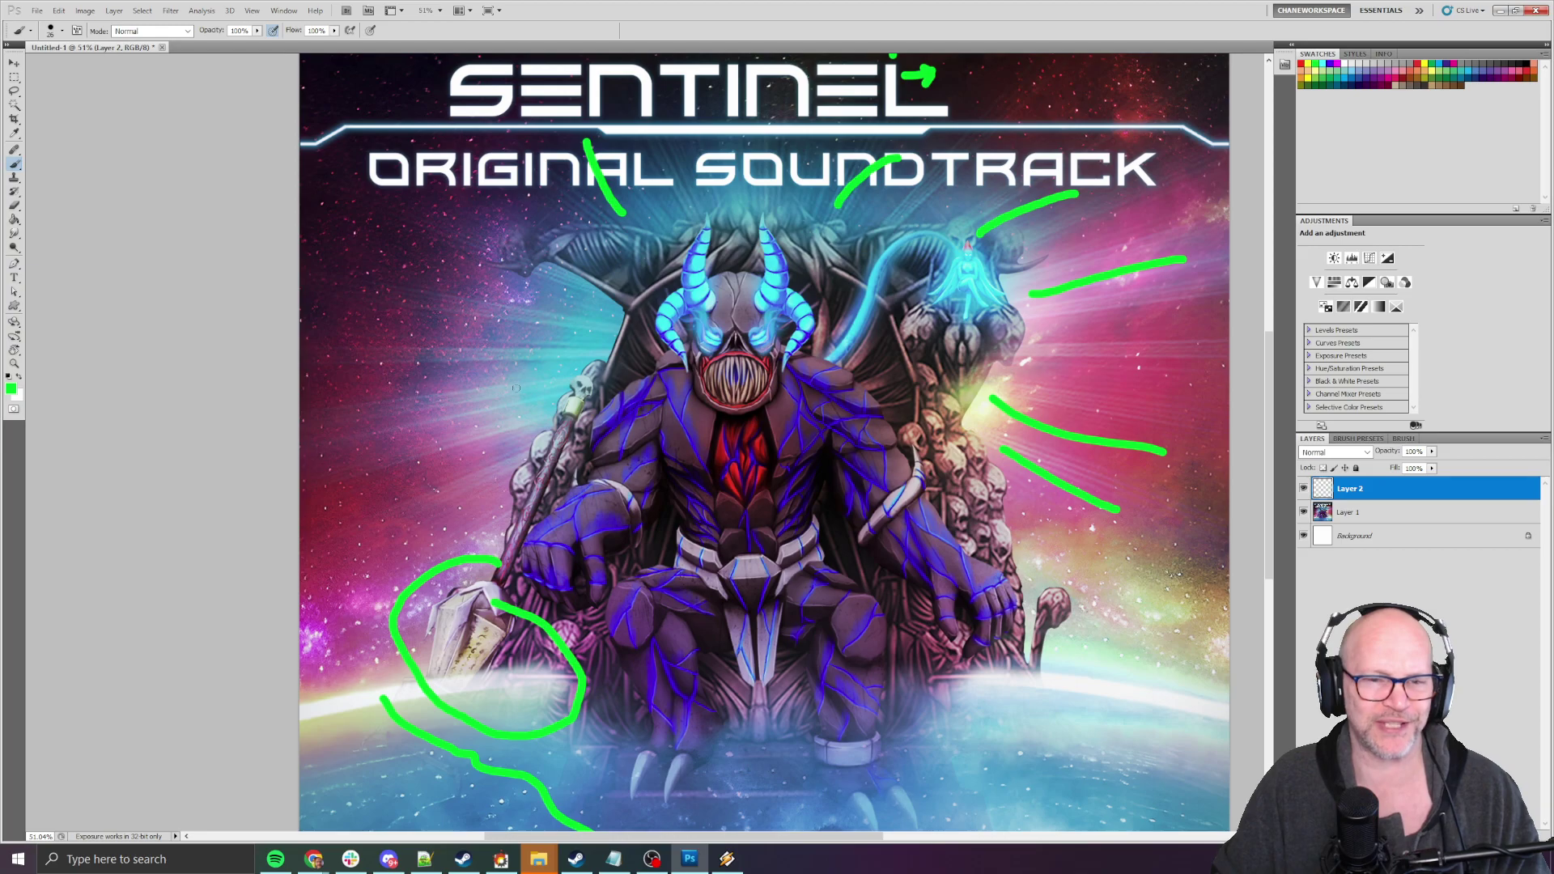
{"action": "left_click_drag", "start_coordinate": [502, 471], "coordinate": [435, 508]}
{"action": "left_click_drag", "start_coordinate": [567, 411], "coordinate": [422, 423]}
{"action": "left_click_drag", "start_coordinate": [522, 347], "coordinate": [451, 349]}
{"action": "mouse_move", "coordinate": [599, 298]}
{"action": "left_mouse_down"}
{"action": "mouse_move", "coordinate": [528, 284]}
{"action": "mouse_move", "coordinate": [512, 297]}
{"action": "left_mouse_up"}
{"action": "scroll", "coordinate": [1058, 368], "scroll_direction": "down", "scroll_amount": 1}
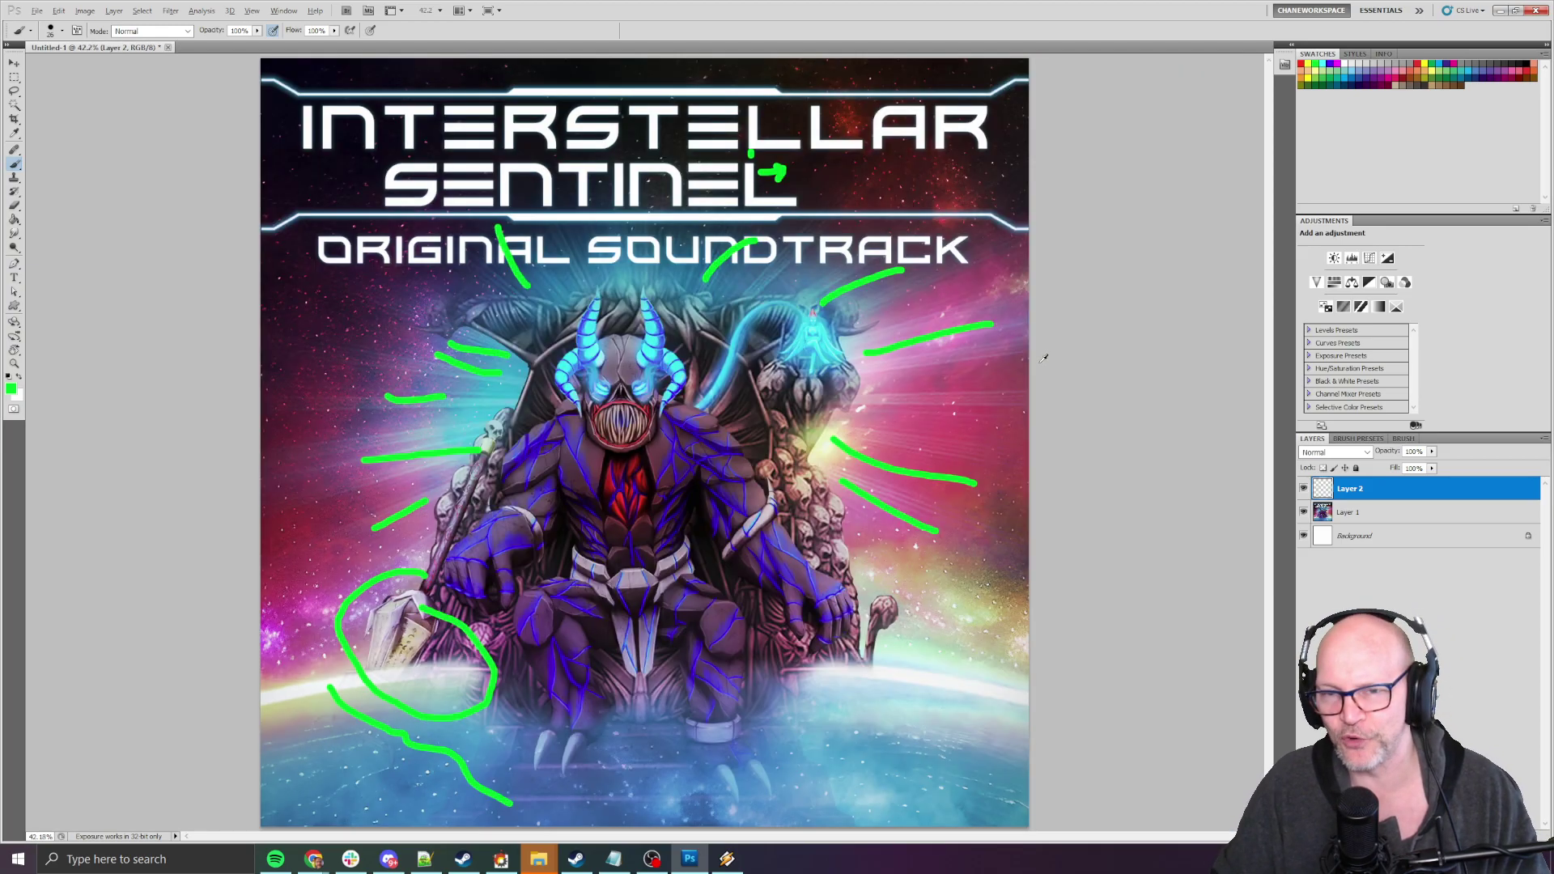
{"action": "scroll", "coordinate": [801, 345], "scroll_direction": "up", "scroll_amount": 5}
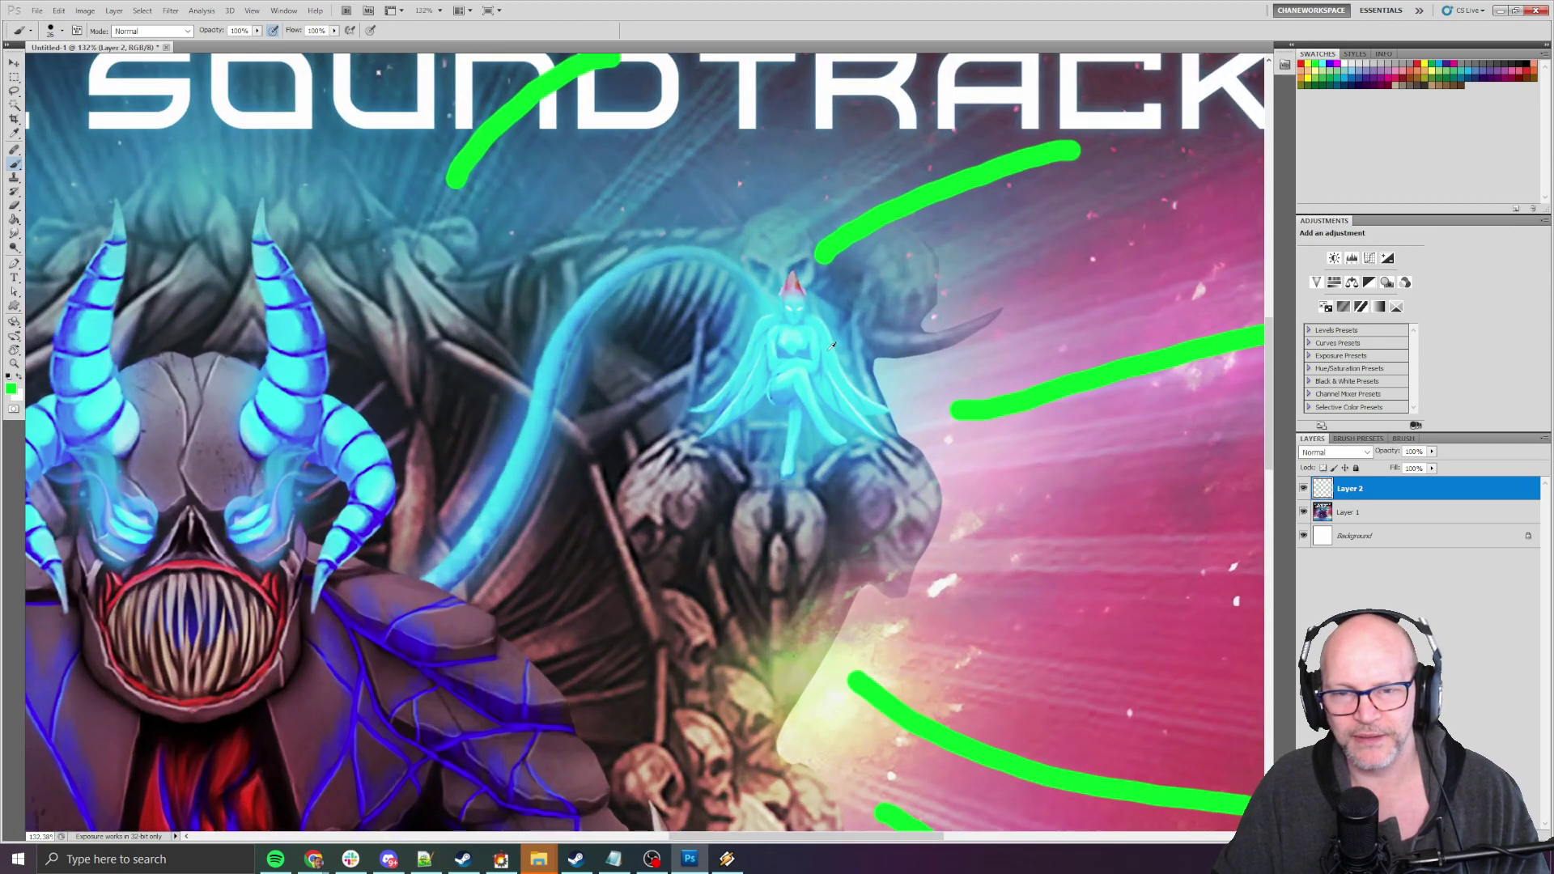
{"action": "scroll", "coordinate": [825, 315], "scroll_direction": "down", "scroll_amount": 4}
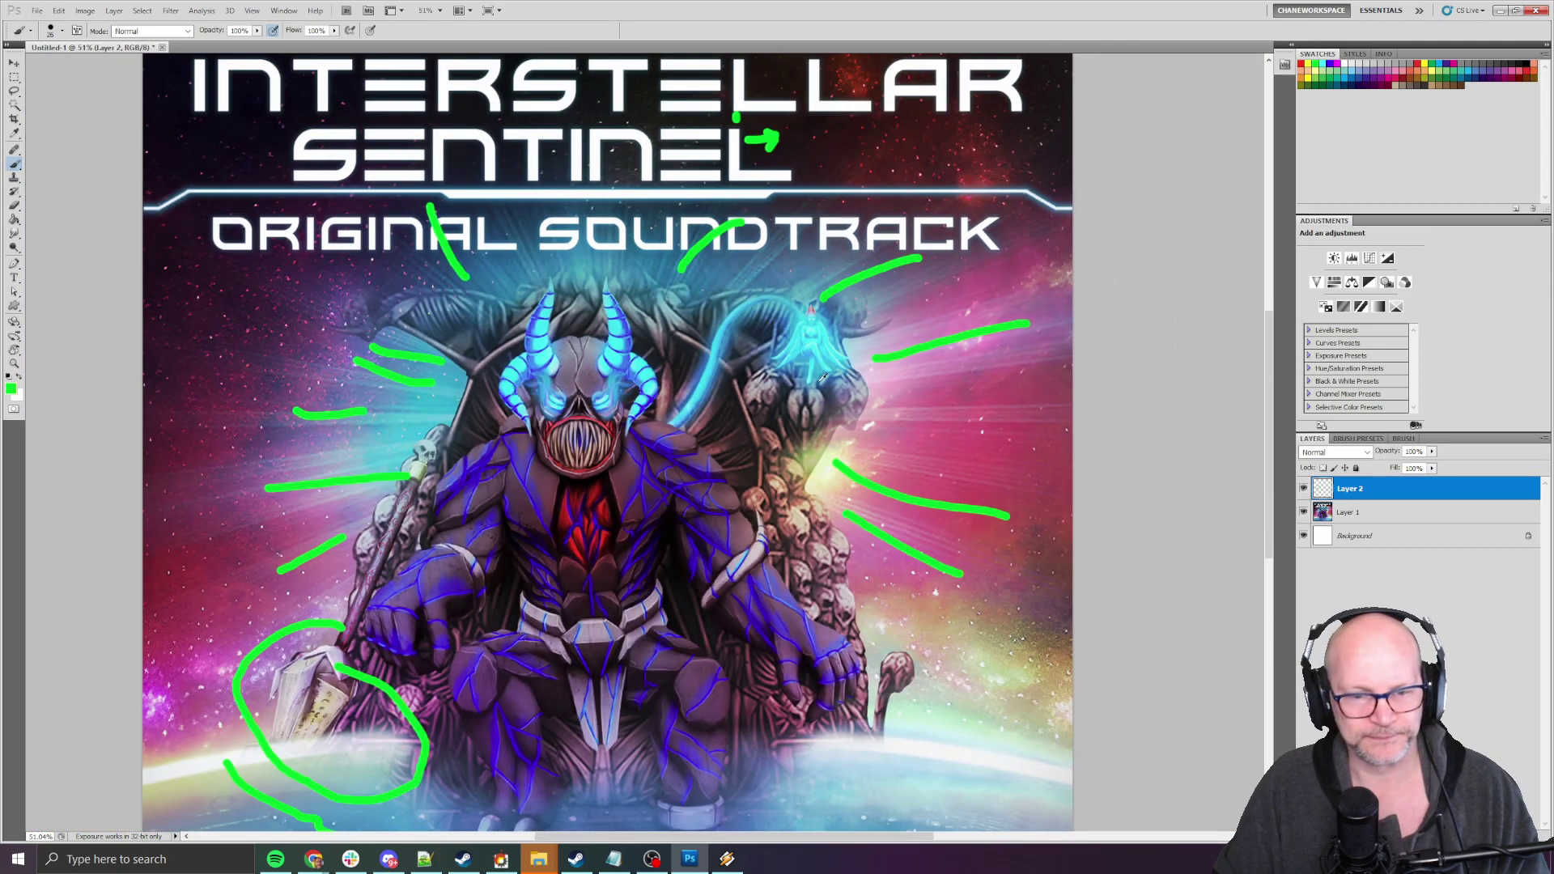
{"action": "scroll", "coordinate": [800, 450], "scroll_direction": "up", "scroll_amount": 1}
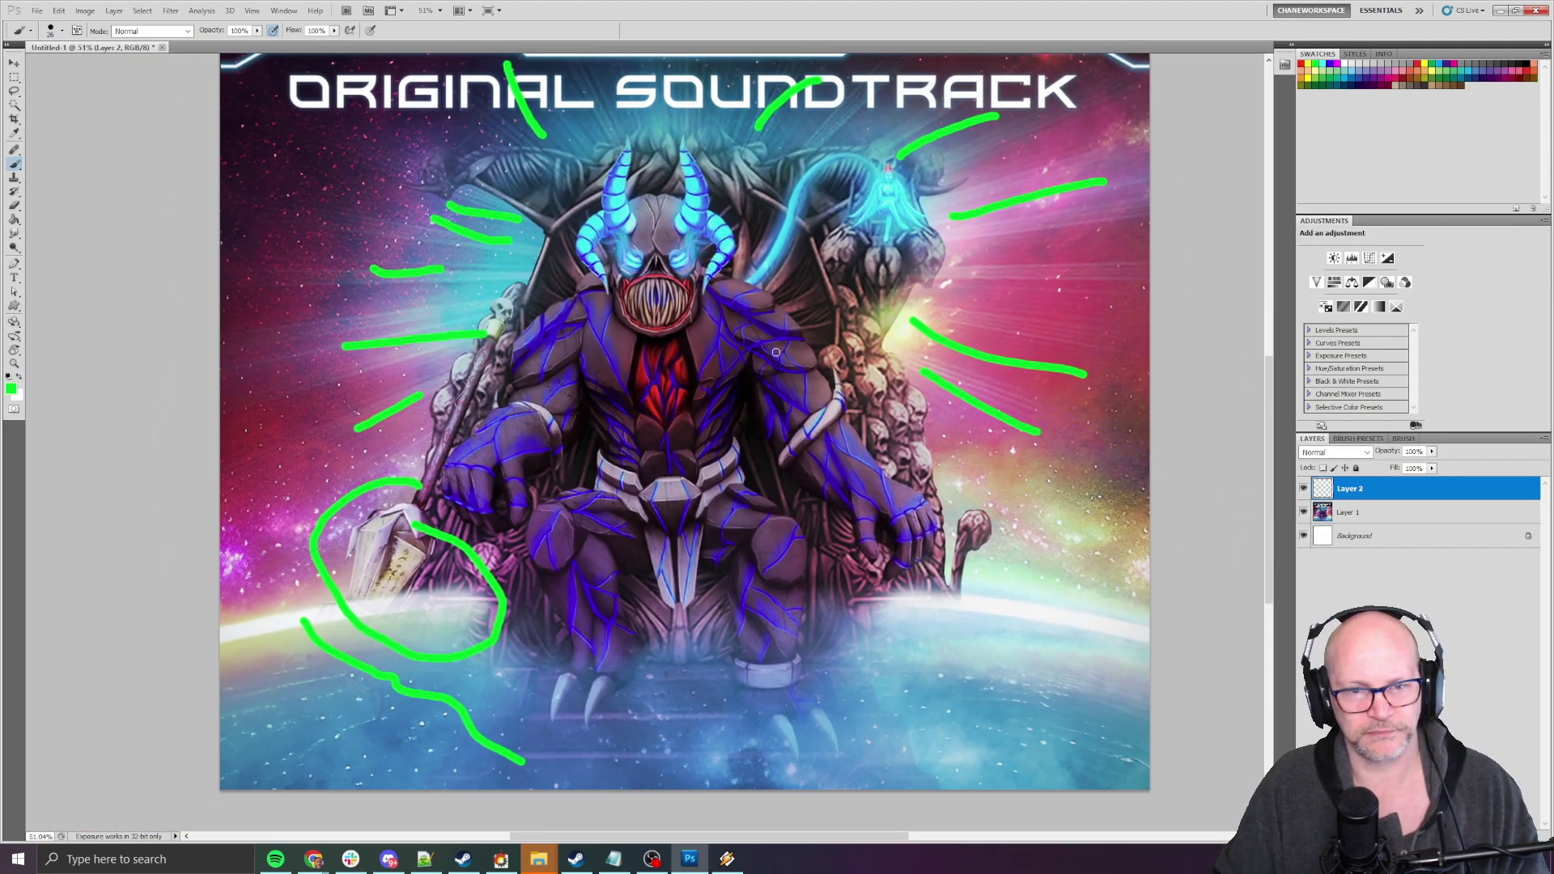
{"action": "scroll", "coordinate": [768, 354], "scroll_direction": "up", "scroll_amount": 1}
{"action": "scroll", "coordinate": [768, 354], "scroll_direction": "down", "scroll_amount": 1}
{"action": "scroll", "coordinate": [765, 357], "scroll_direction": "up", "scroll_amount": 2}
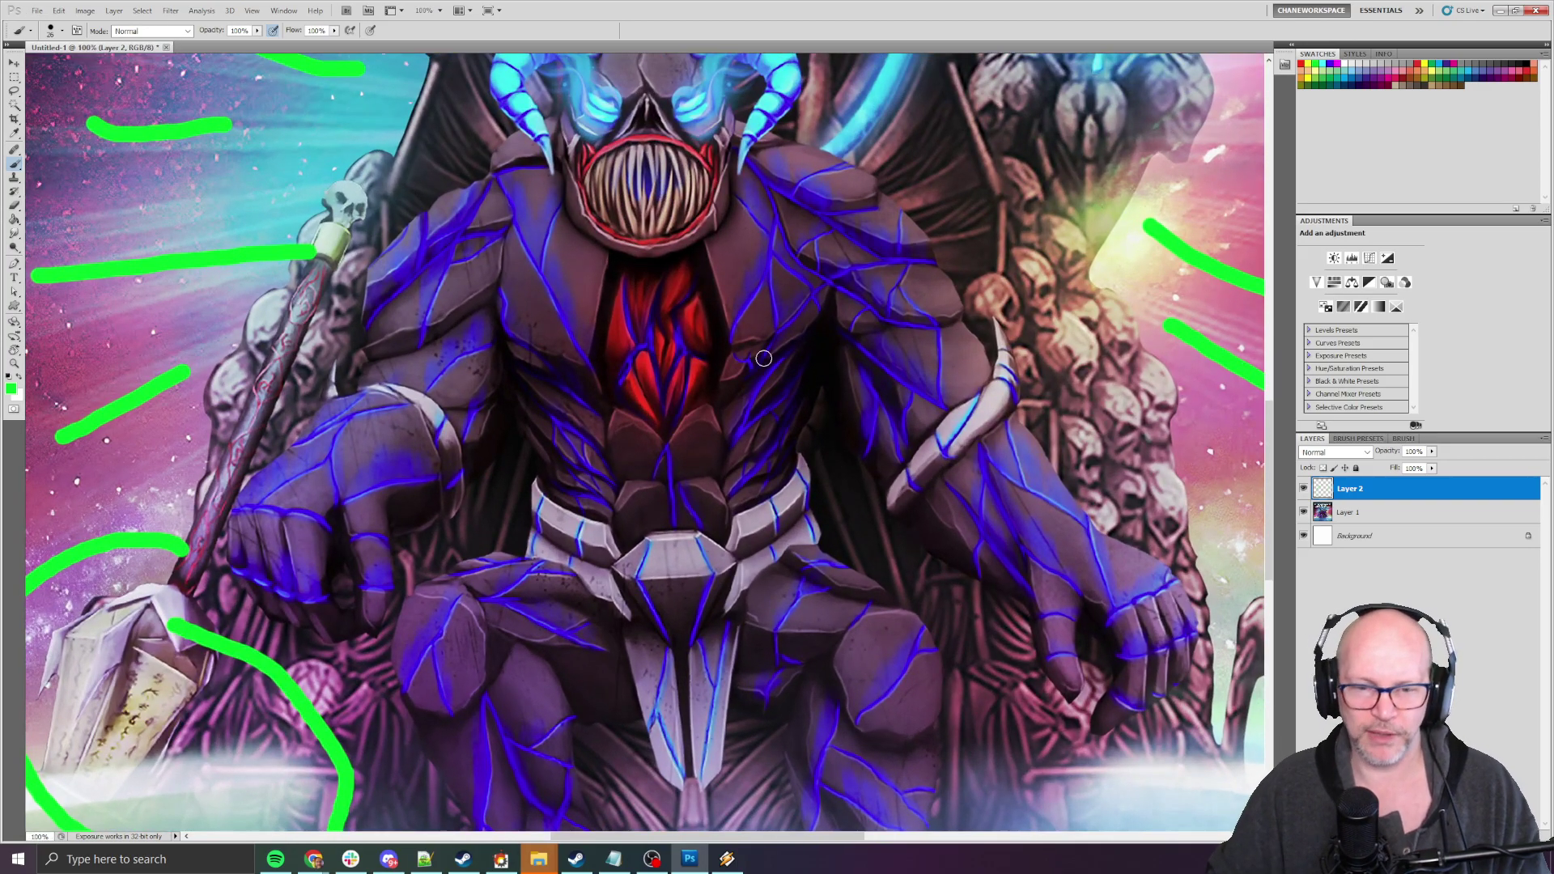
{"action": "scroll", "coordinate": [761, 360], "scroll_direction": "down", "scroll_amount": 2}
{"action": "scroll", "coordinate": [757, 381], "scroll_direction": "down", "scroll_amount": 2}
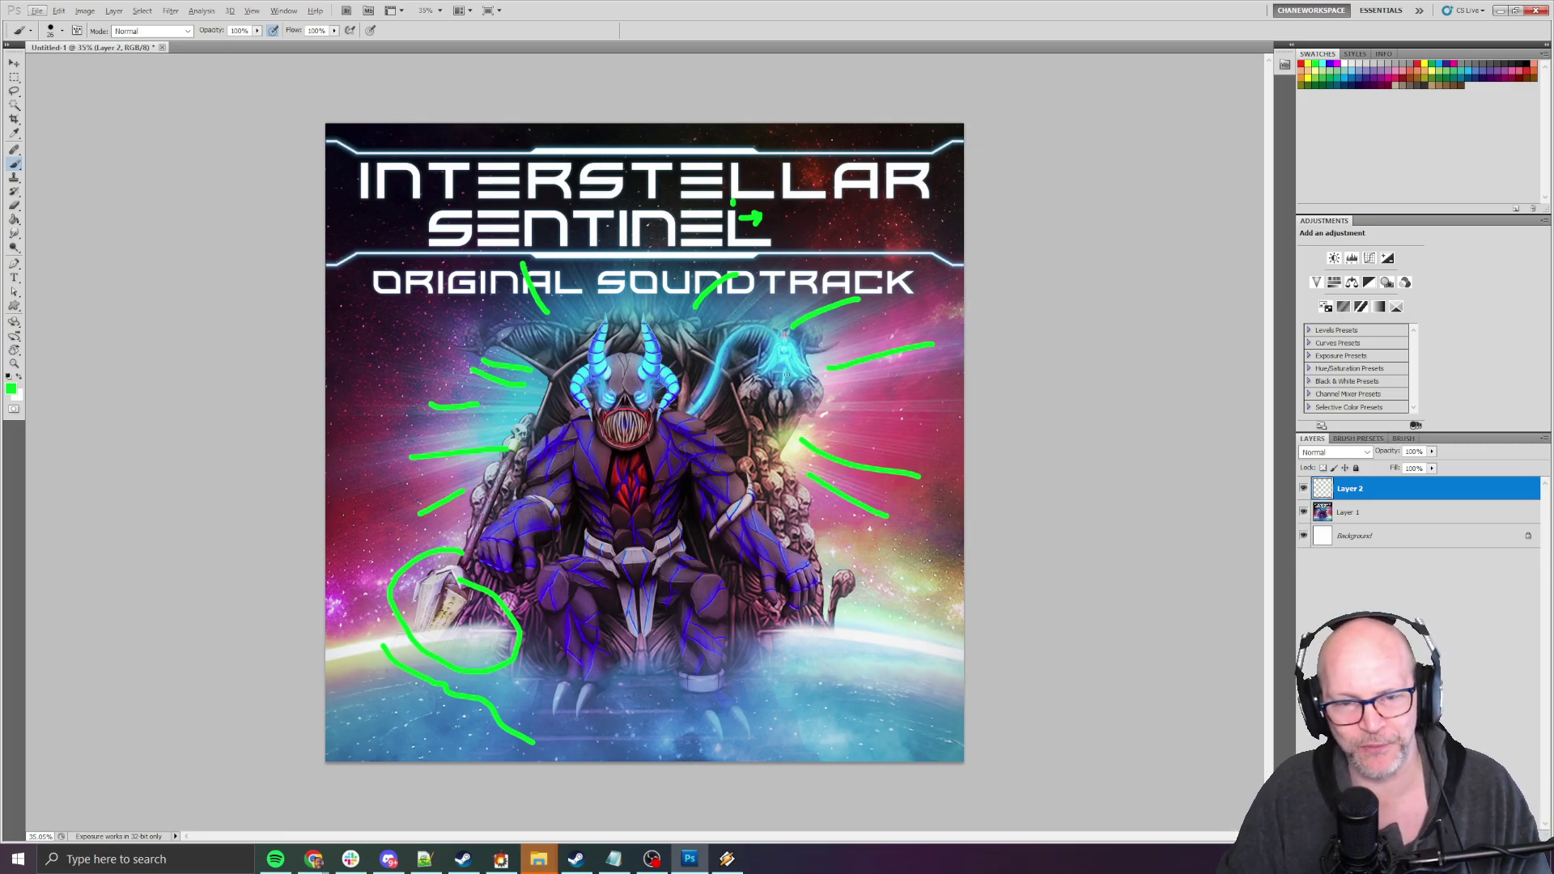
Step: Flip through pages 4 and 5 of the Canva design, ending on page 3 with the 15-track list
{"action": "key", "text": "alt+Tab"}
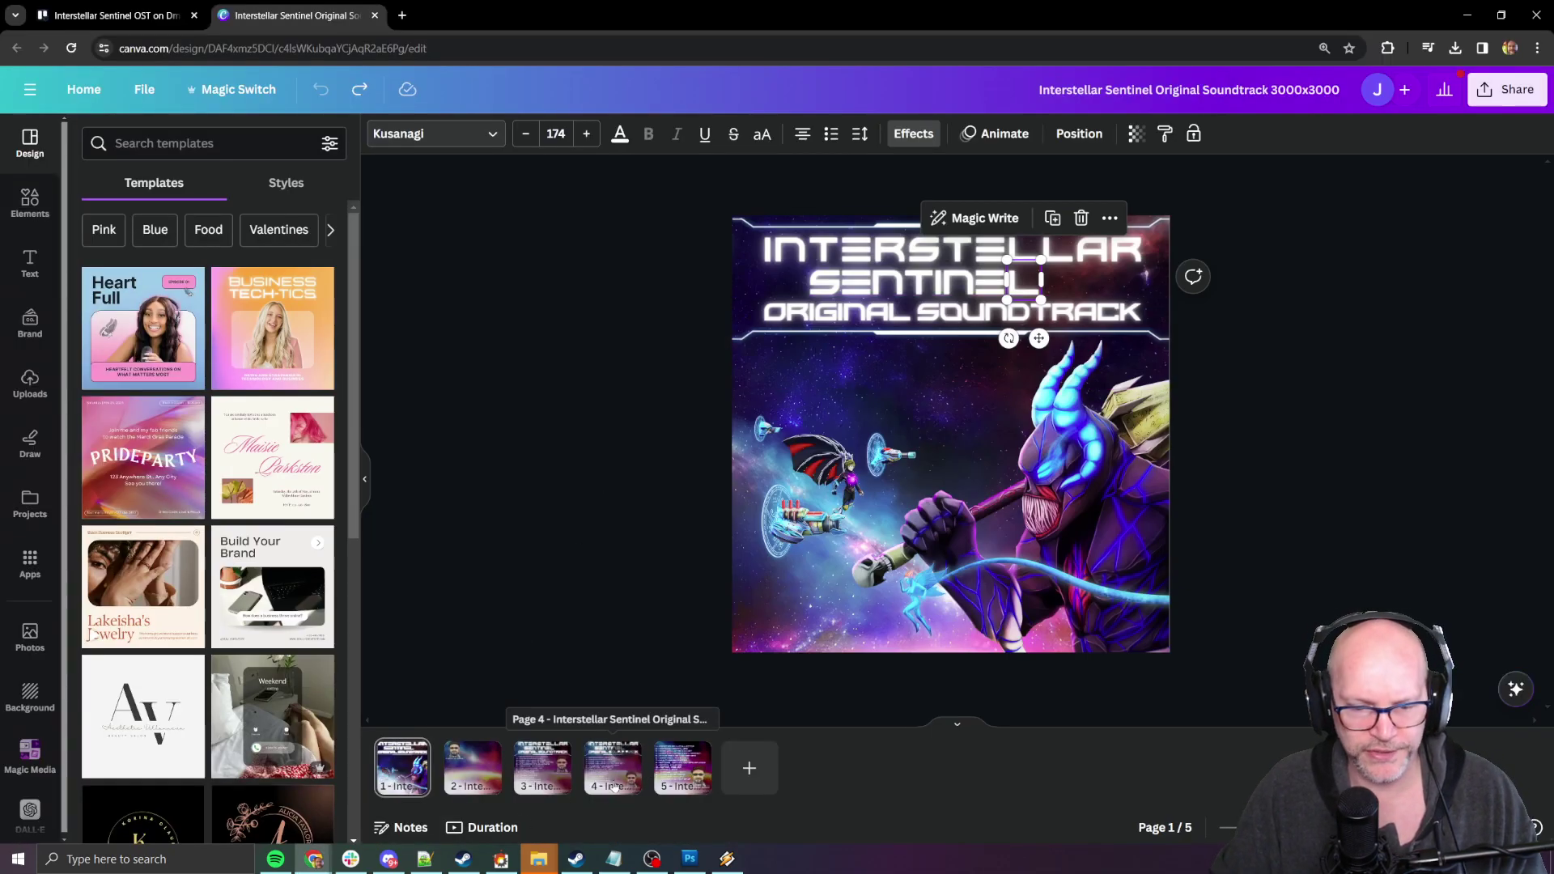
{"action": "left_click", "coordinate": [611, 777]}
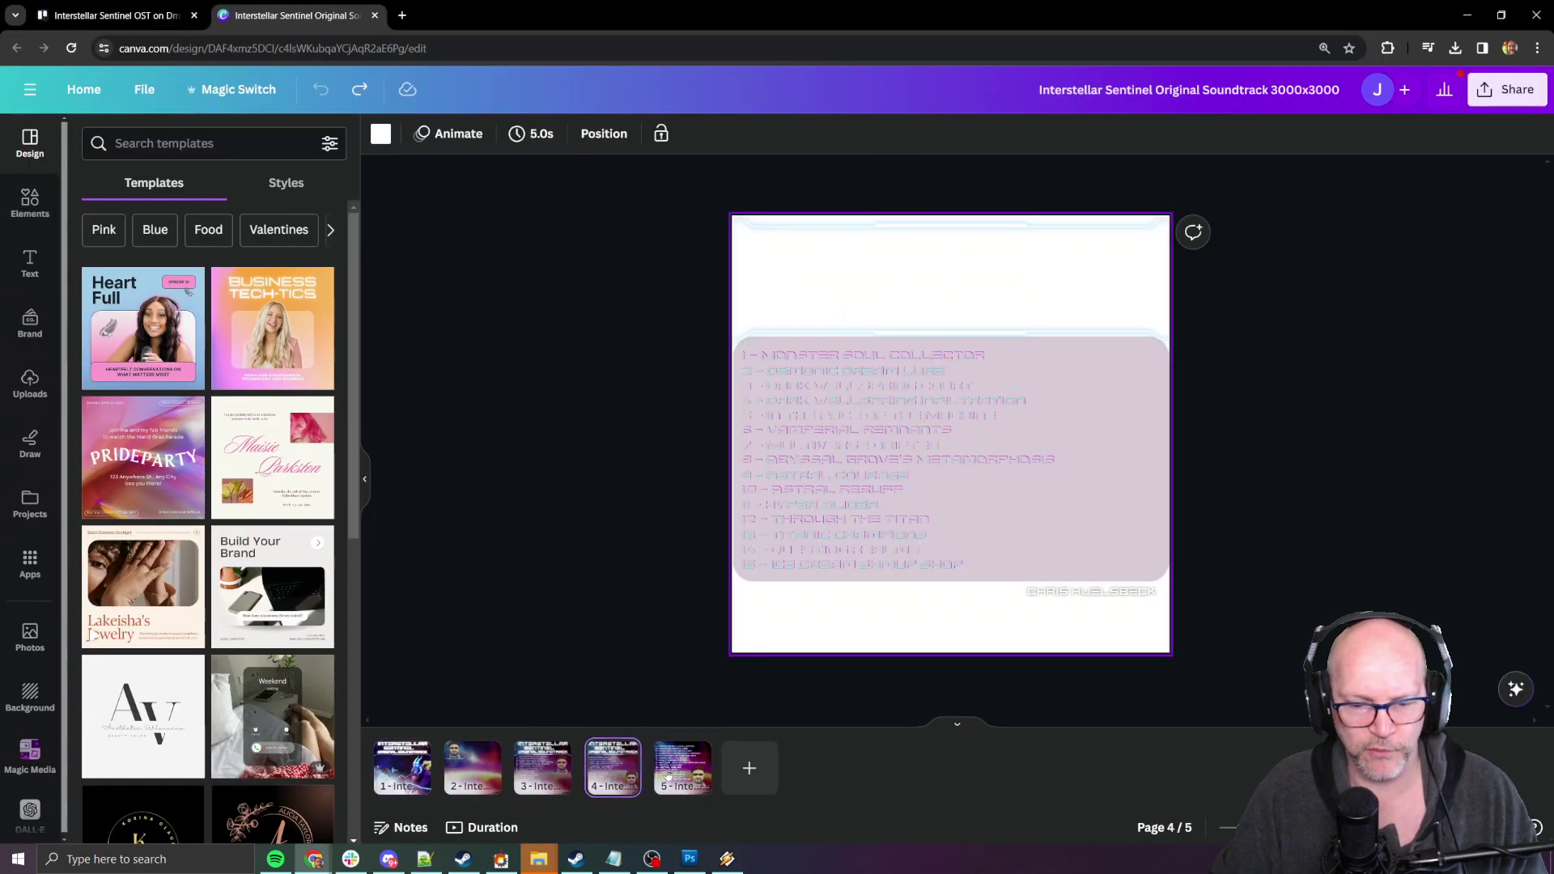
{"action": "left_click", "coordinate": [682, 775]}
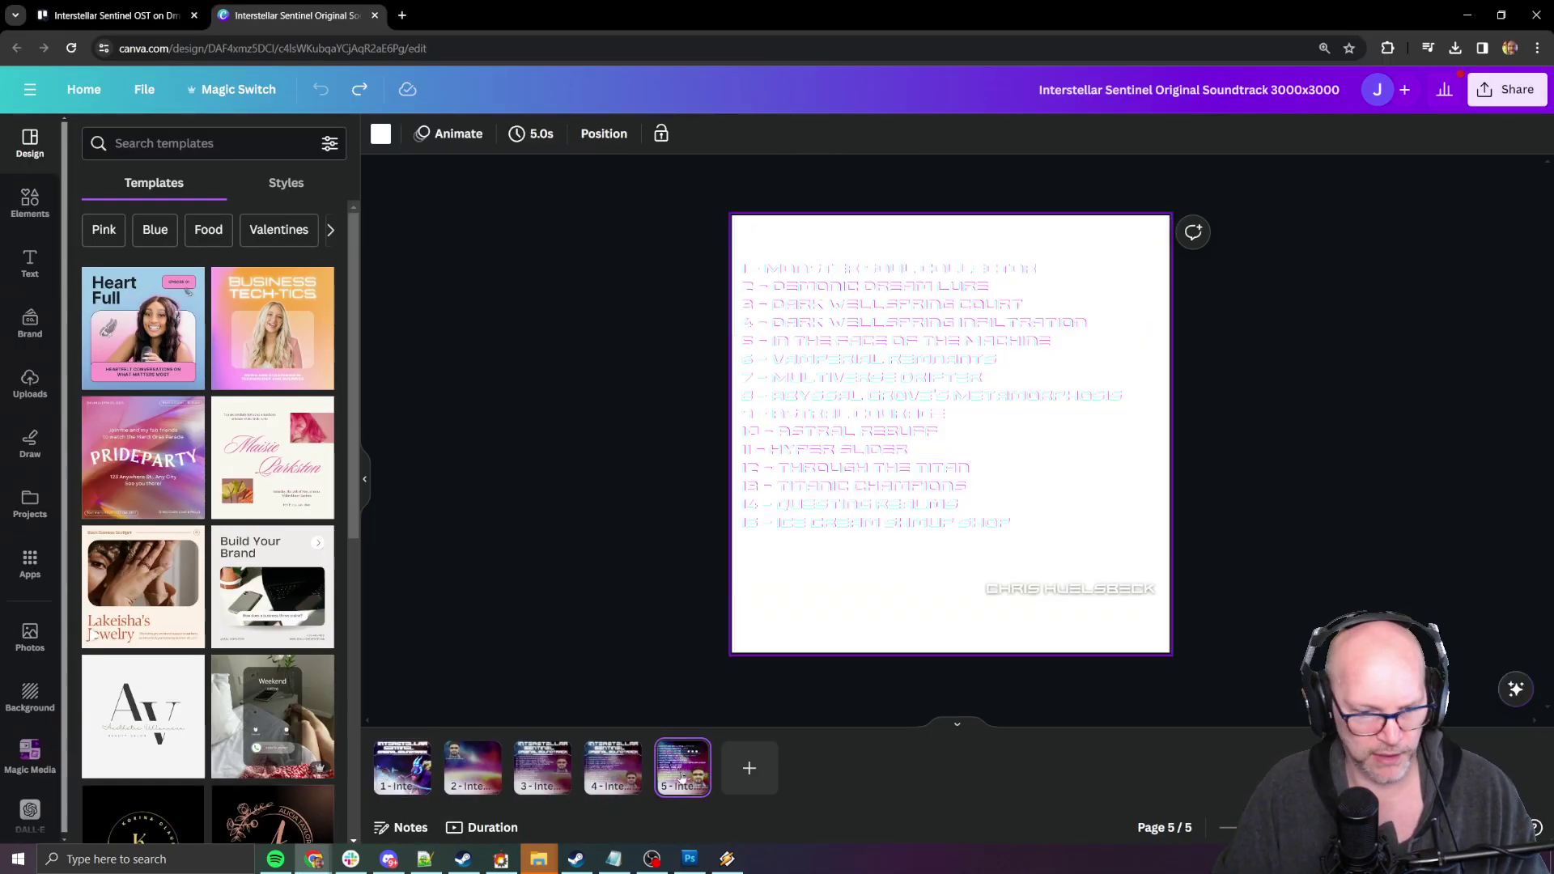
{"action": "left_click", "coordinate": [542, 767]}
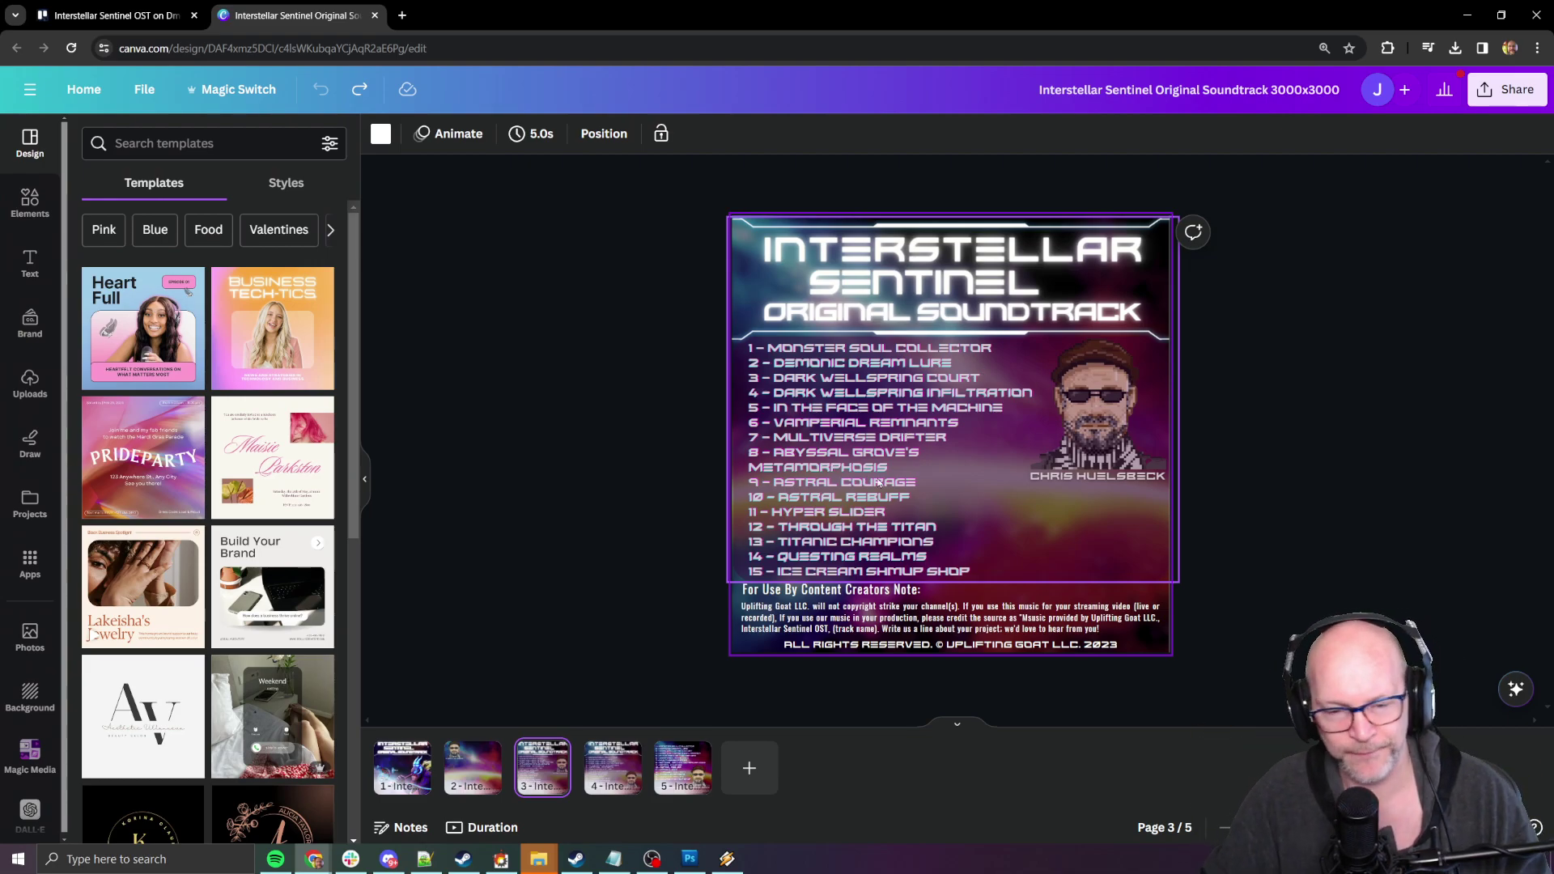
Step: Preview the enlarged AlbumCover_Front_0.jpg in Trello, then return to the annotated Photoshop cover
{"action": "left_click", "coordinate": [114, 15]}
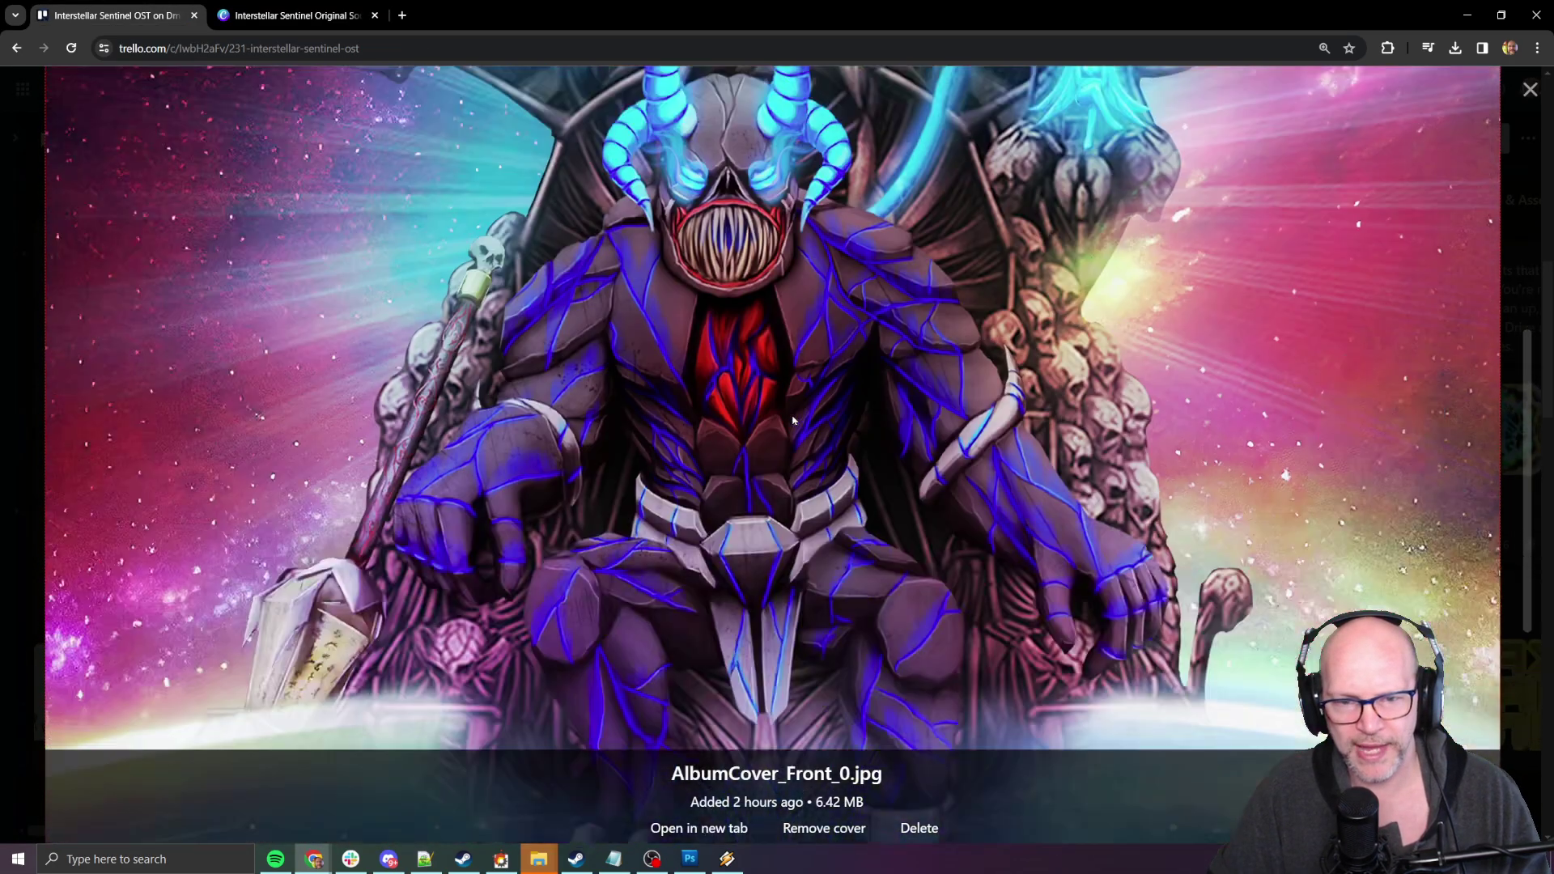
{"action": "key", "text": "alt+Tab"}
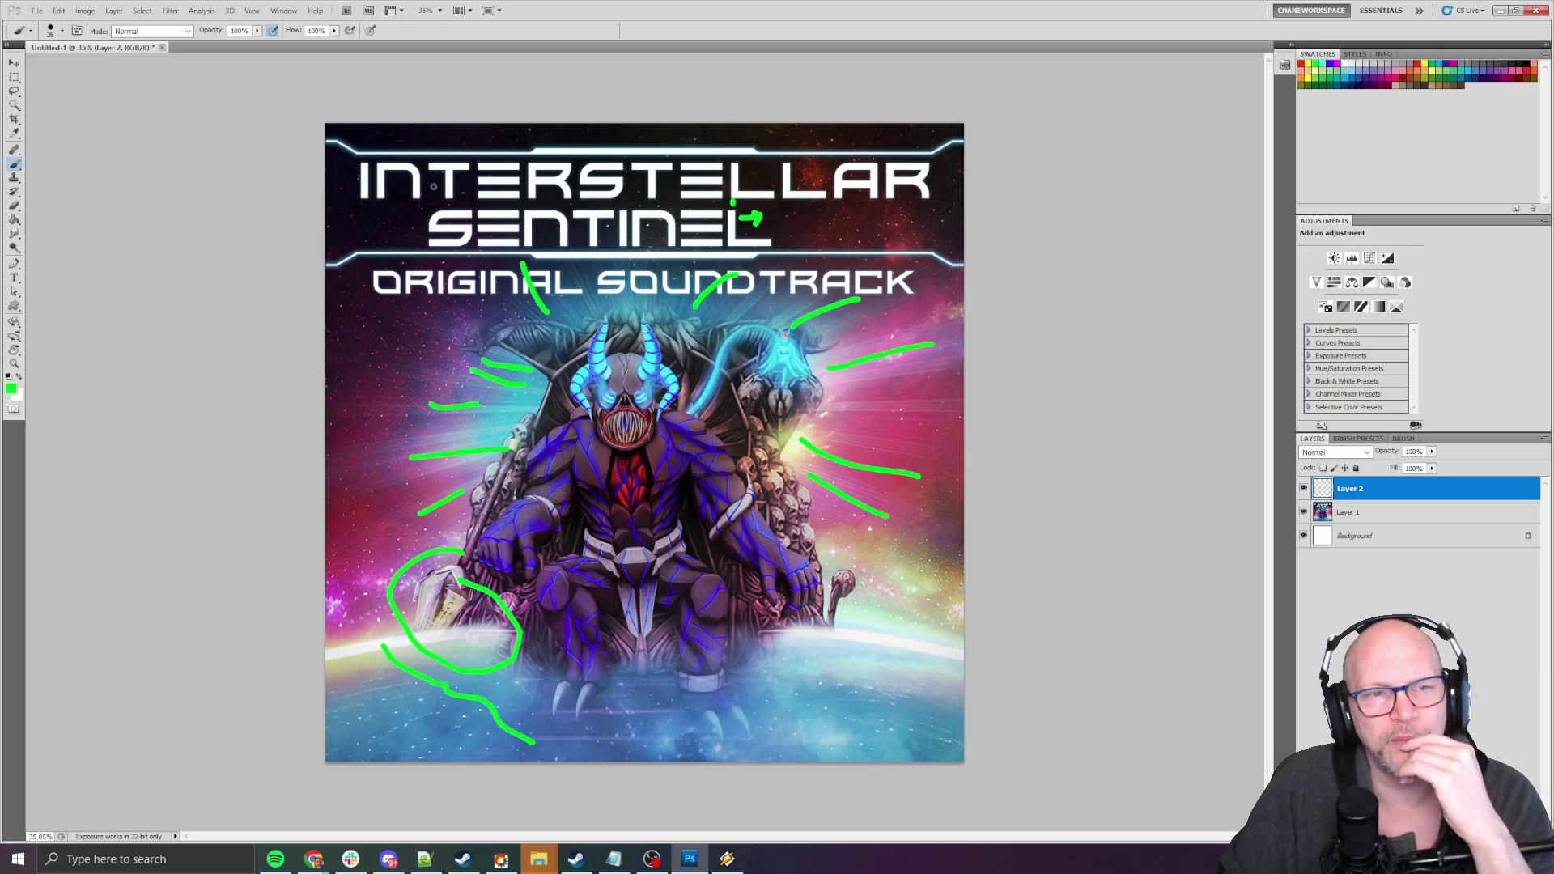
{"action": "key", "text": "alt+Tab"}
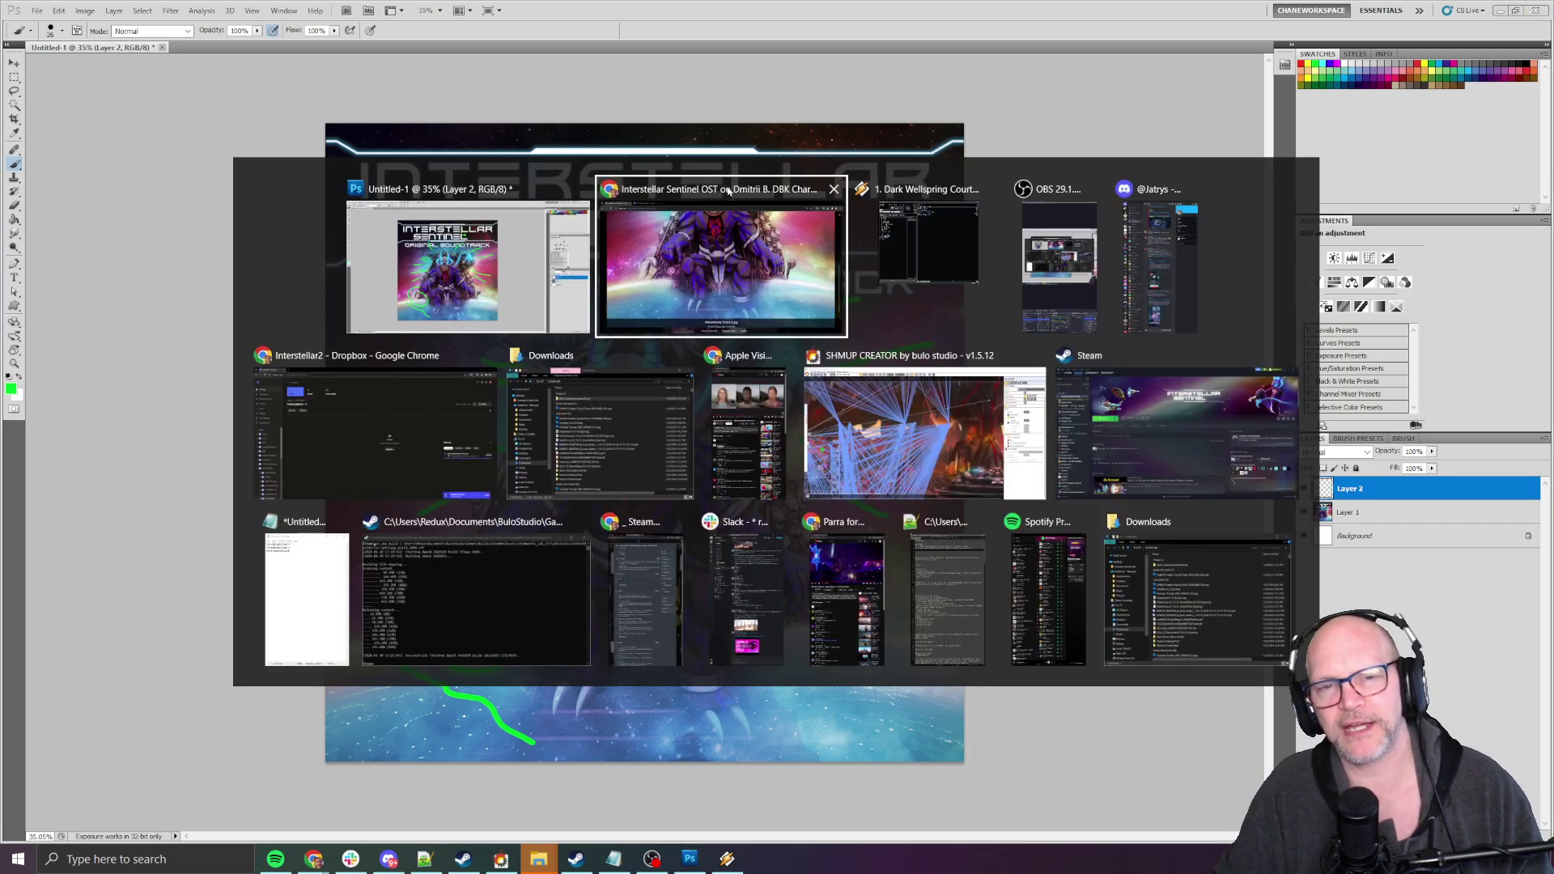
{"action": "key", "text": "alt+Tab"}
{"action": "key", "text": "alt+shift+Tab"}
{"action": "key", "text": "alt+shift+Tab"}
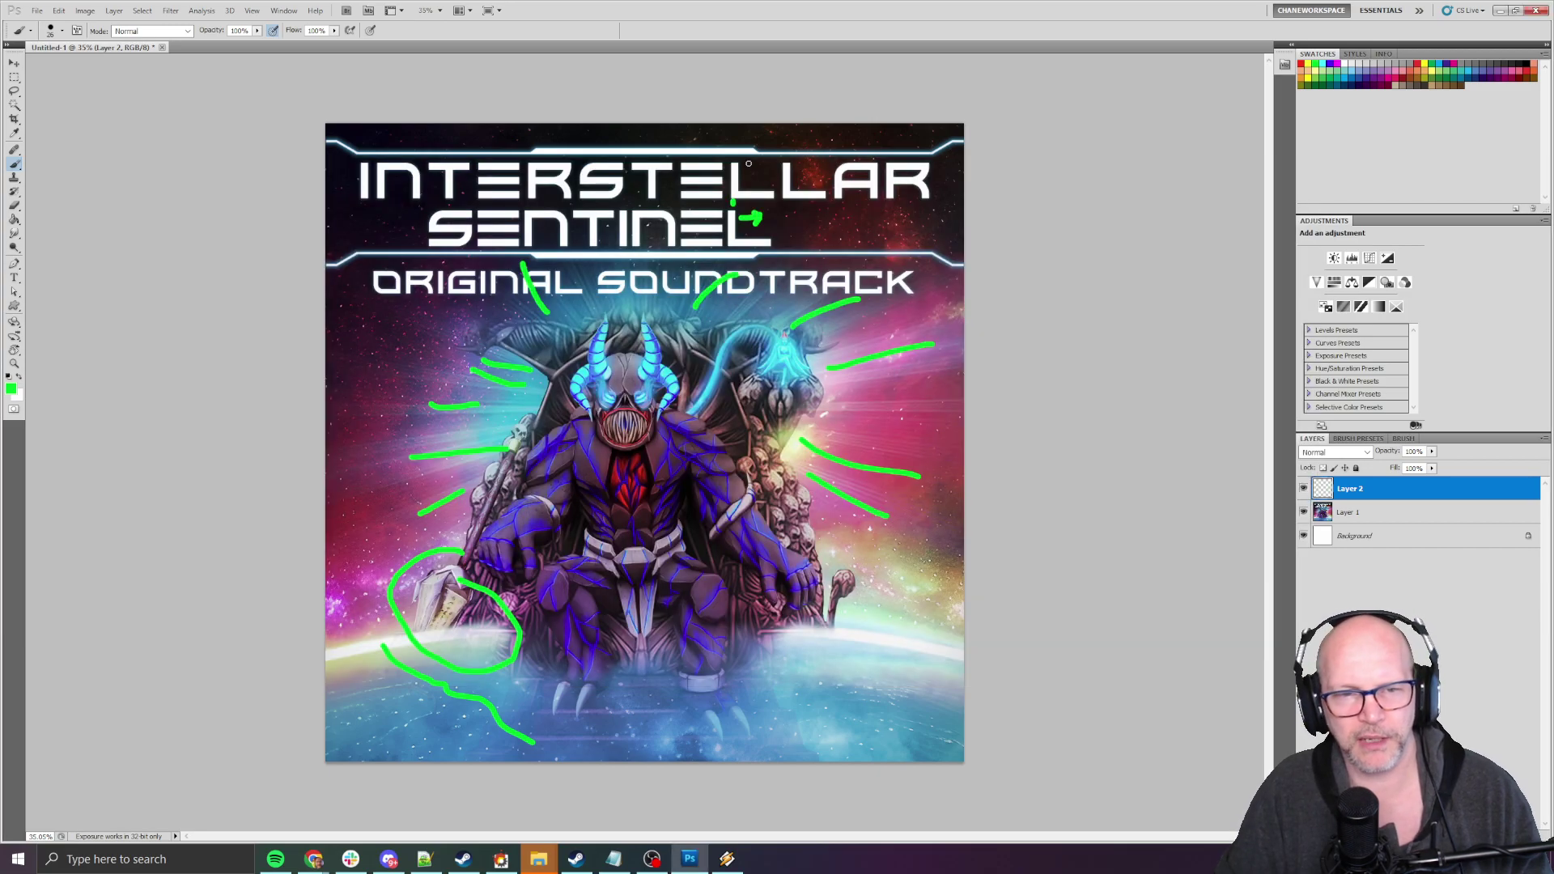
{"action": "key", "text": "alt+Tab"}
{"action": "key", "text": "alt+Tab"}
{"action": "key", "text": "alt+shift+Tab"}
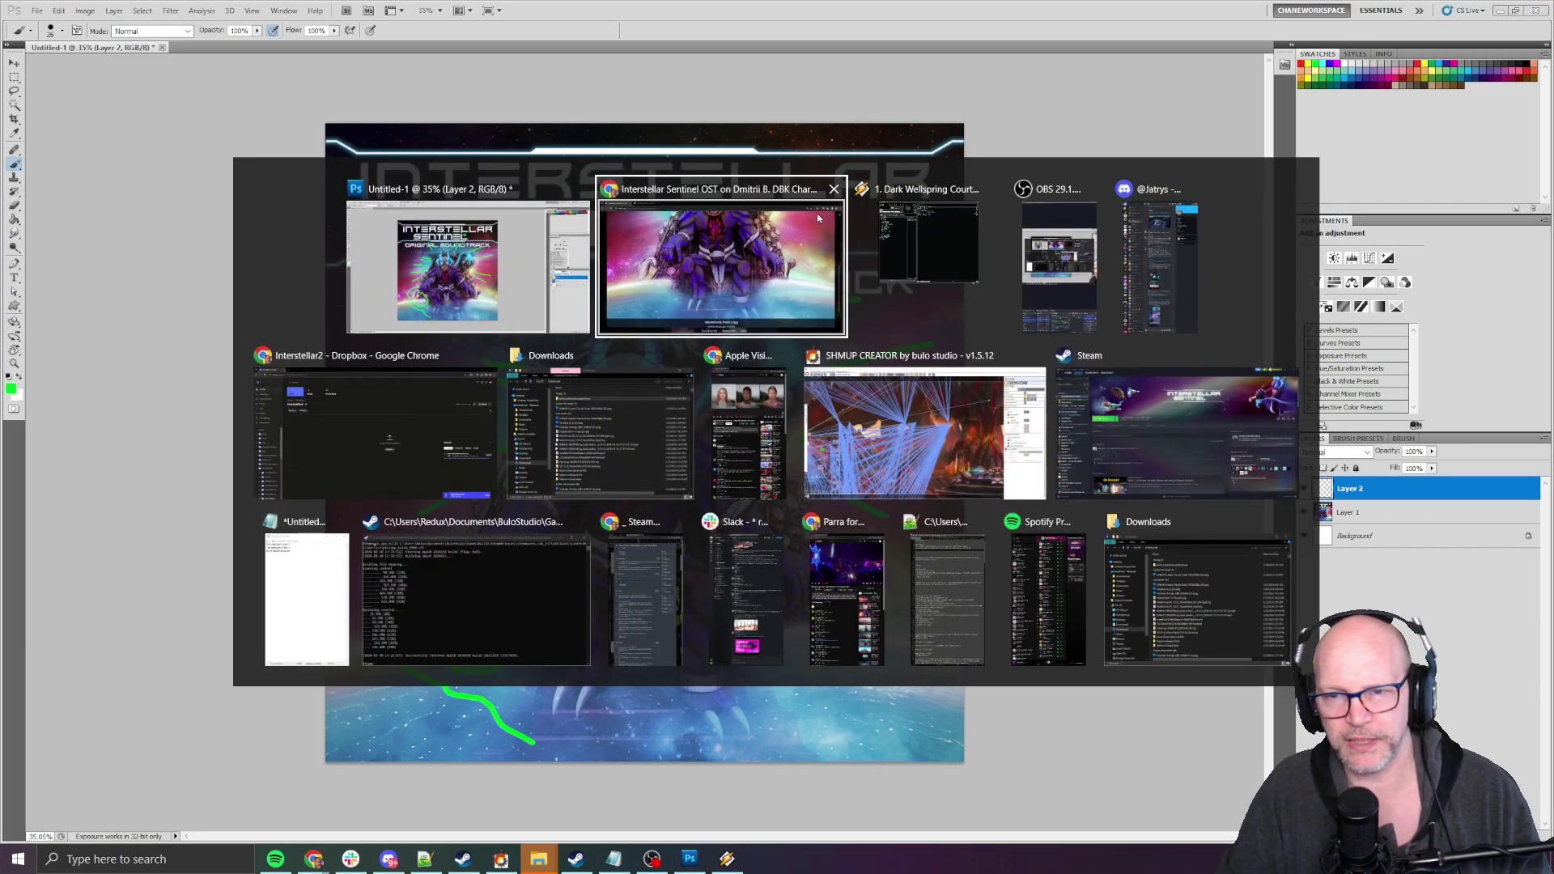
{"action": "key", "text": "alt+Tab"}
{"action": "key", "text": "alt+shift+Tab"}
{"action": "key", "text": "alt+shift+Tab"}
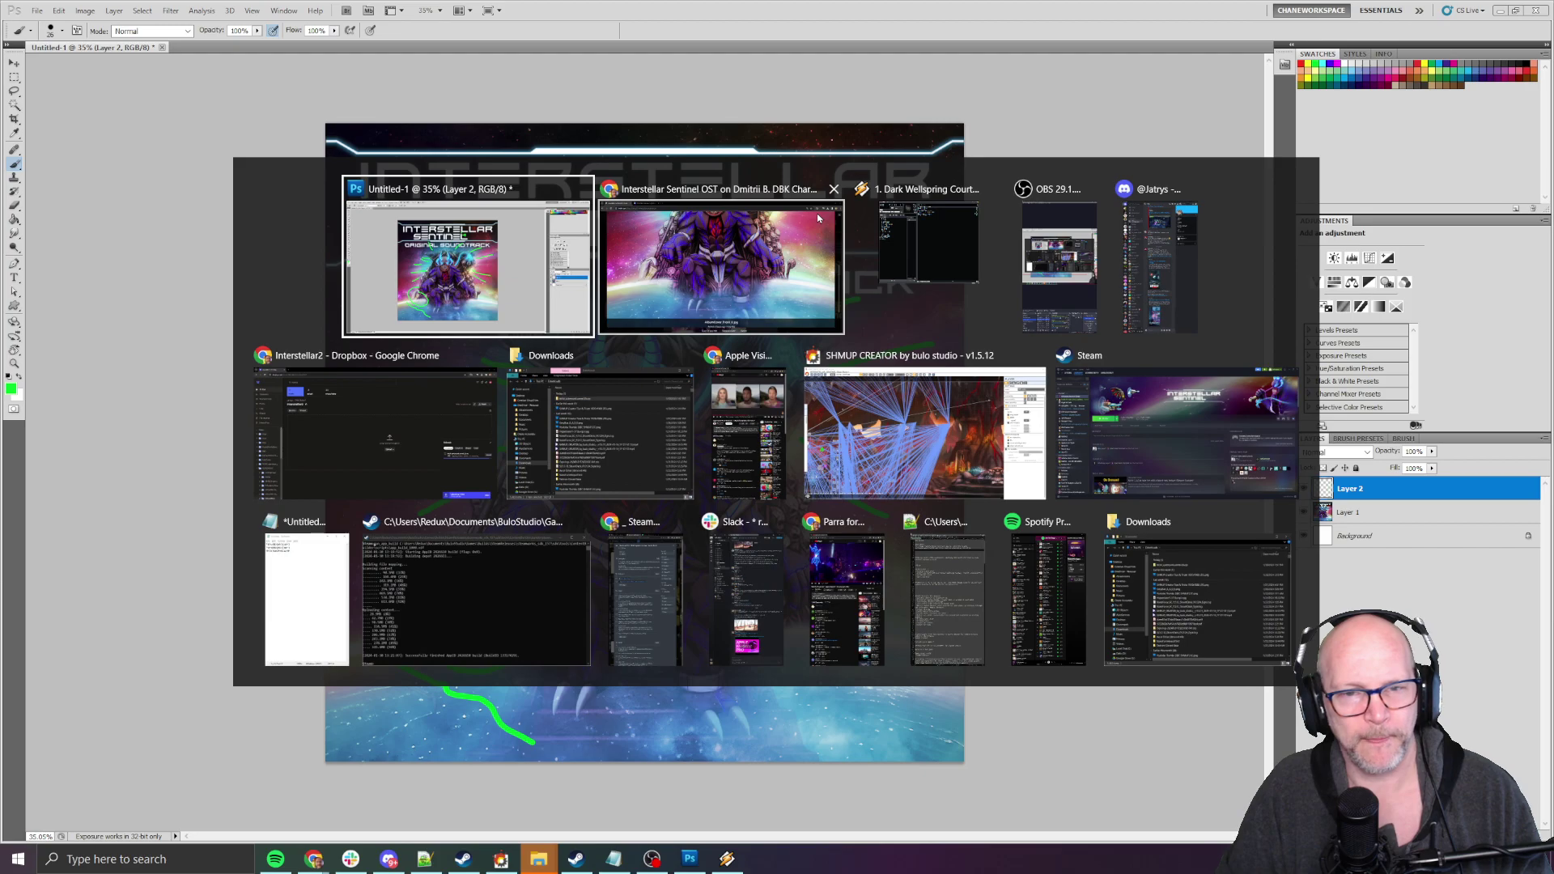
{"action": "key", "text": "alt+Tab"}
{"action": "key", "text": "alt+Tab"}
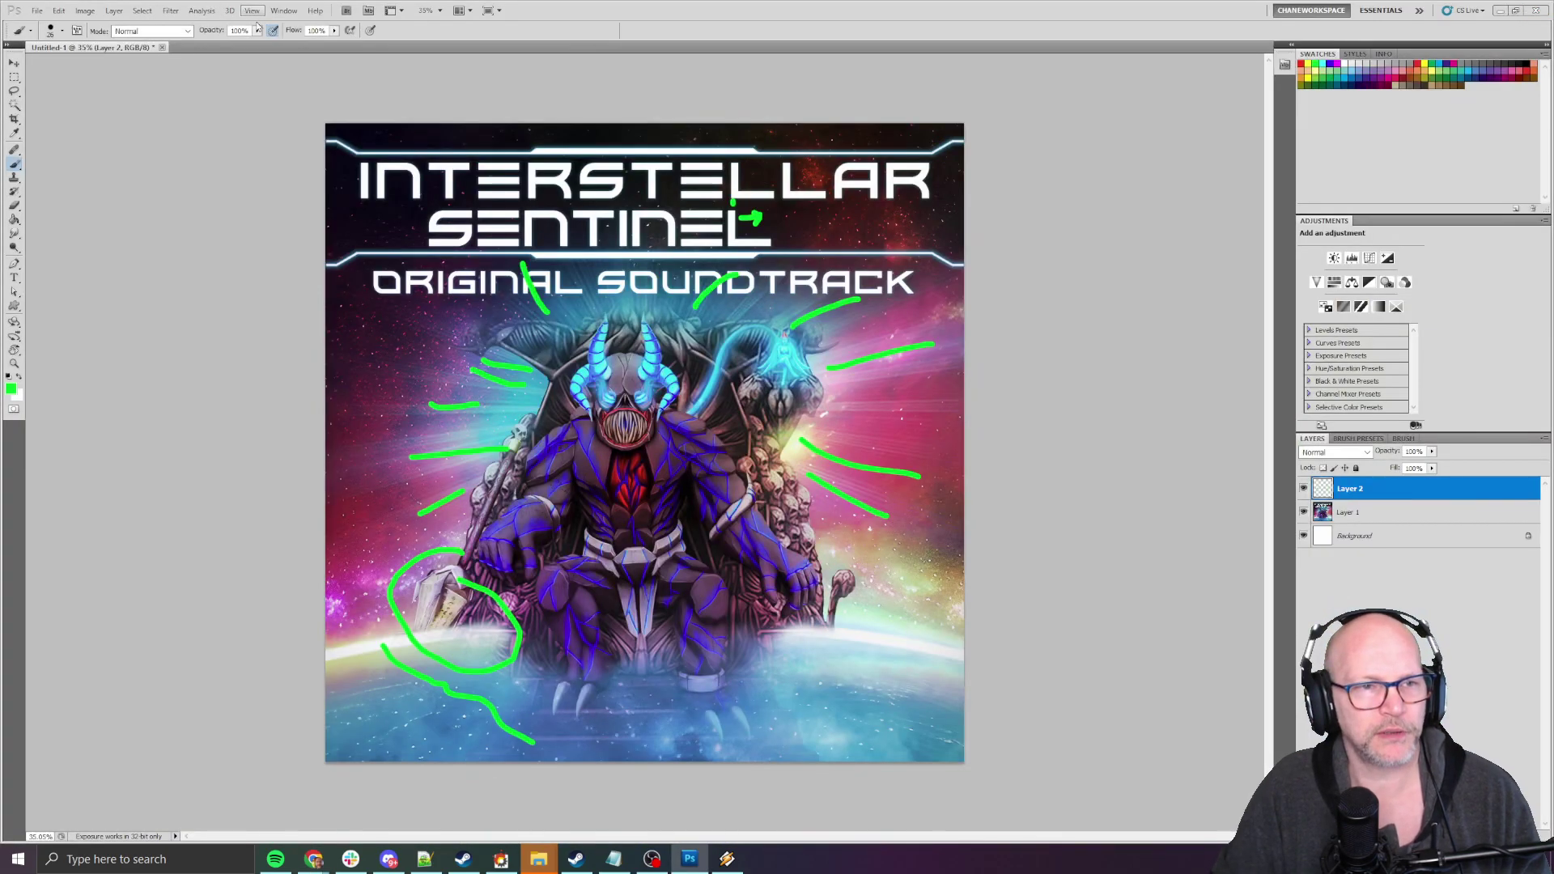
{"action": "key", "text": "alt+Tab"}
Step: Compare page 1's cover artwork in Canva against the AlbumCover_Front_0.jpg image
{"action": "left_click", "coordinate": [275, 28]}
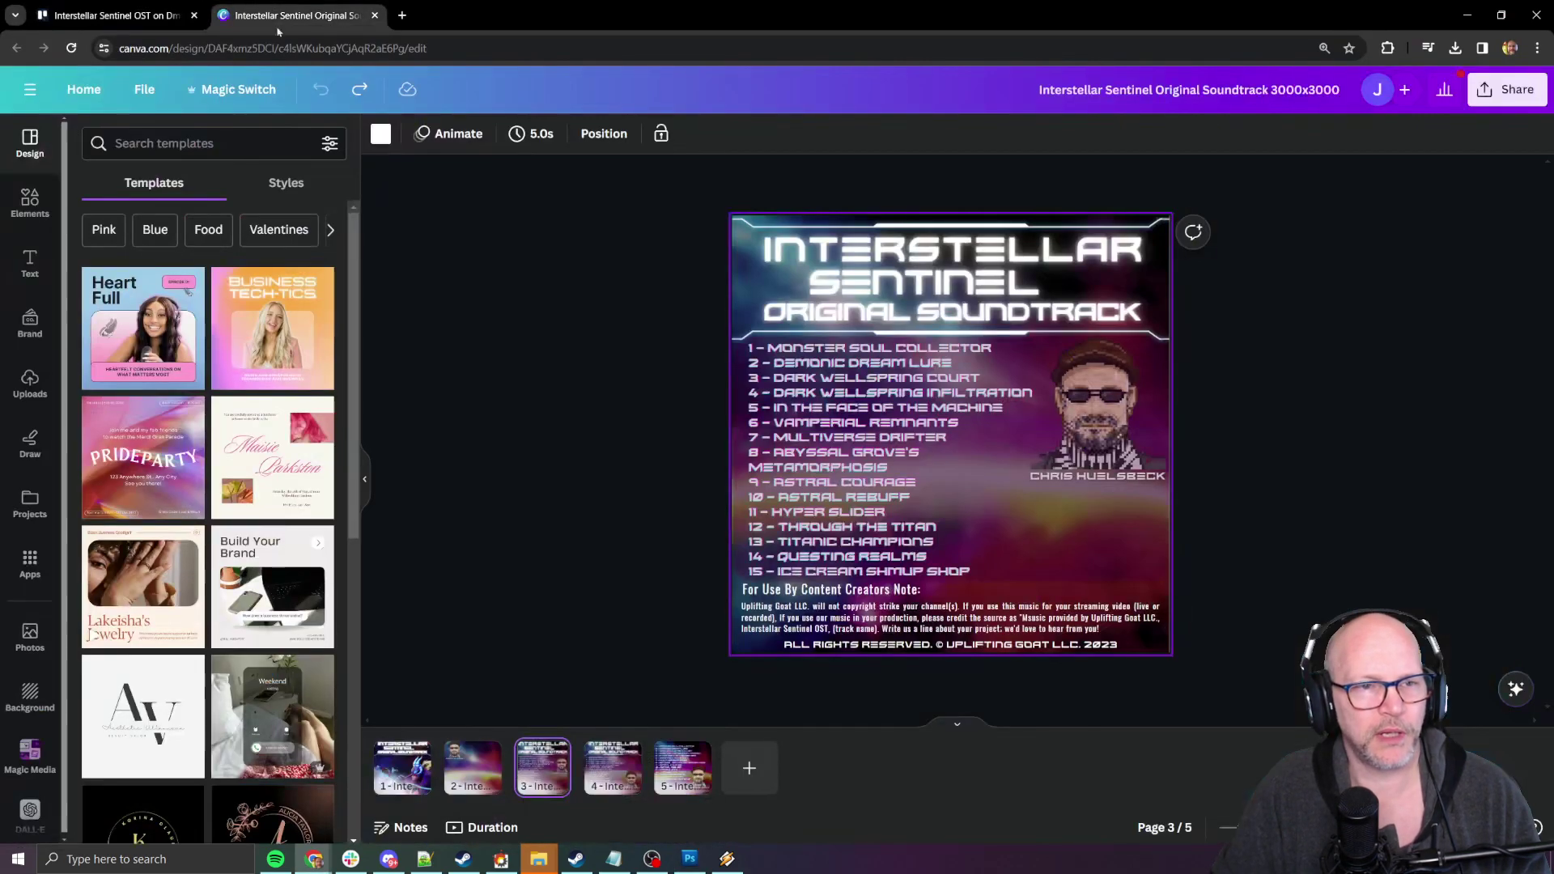
{"action": "left_click", "coordinate": [403, 766]}
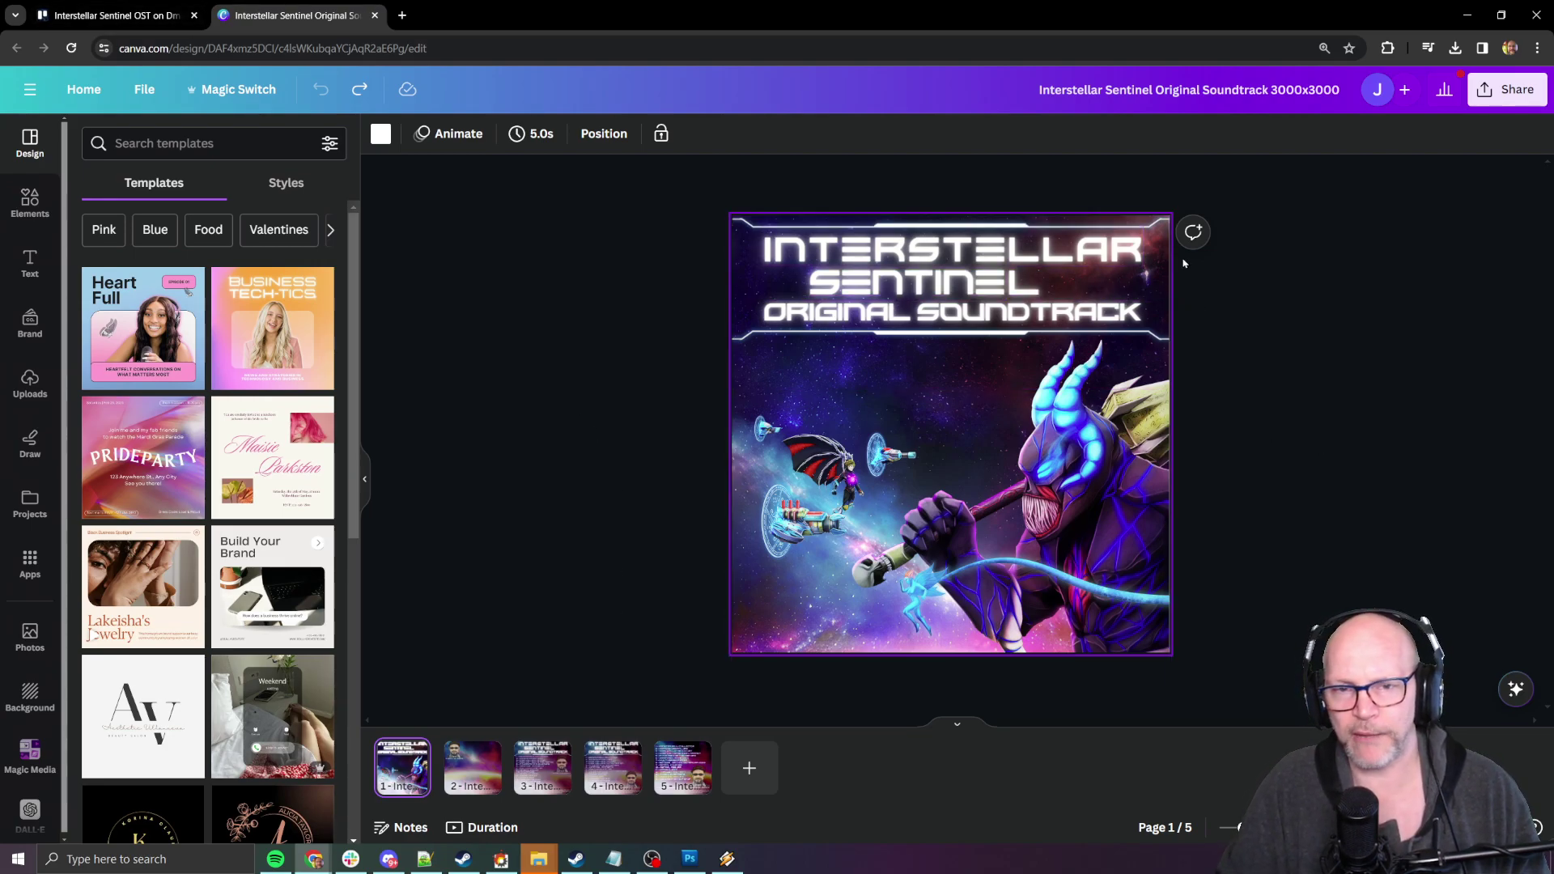
{"action": "left_click", "coordinate": [113, 16]}
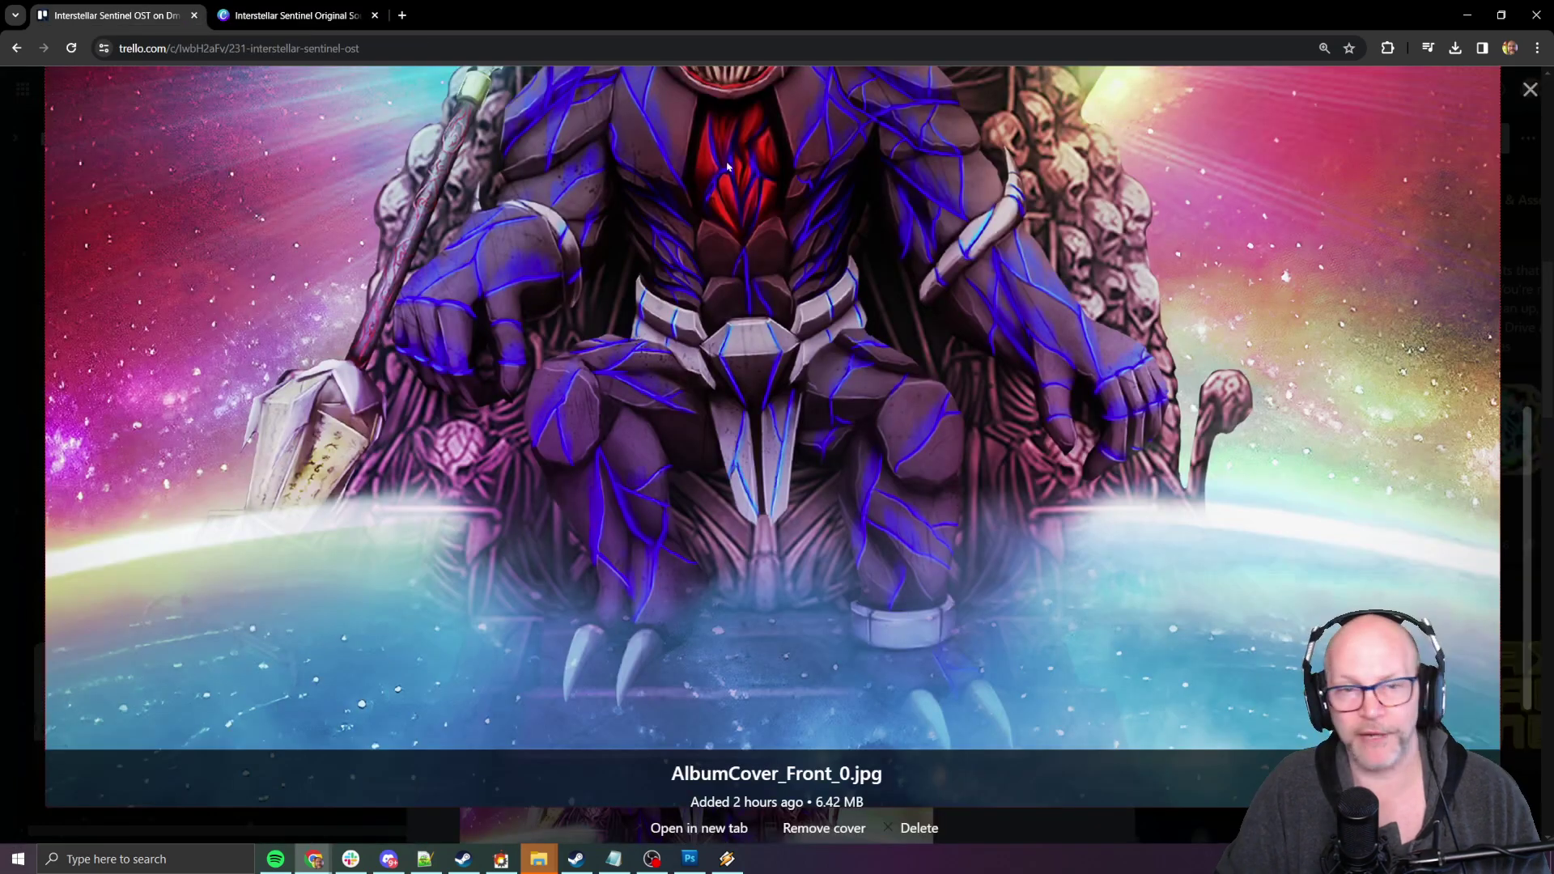
{"action": "left_click", "coordinate": [291, 15]}
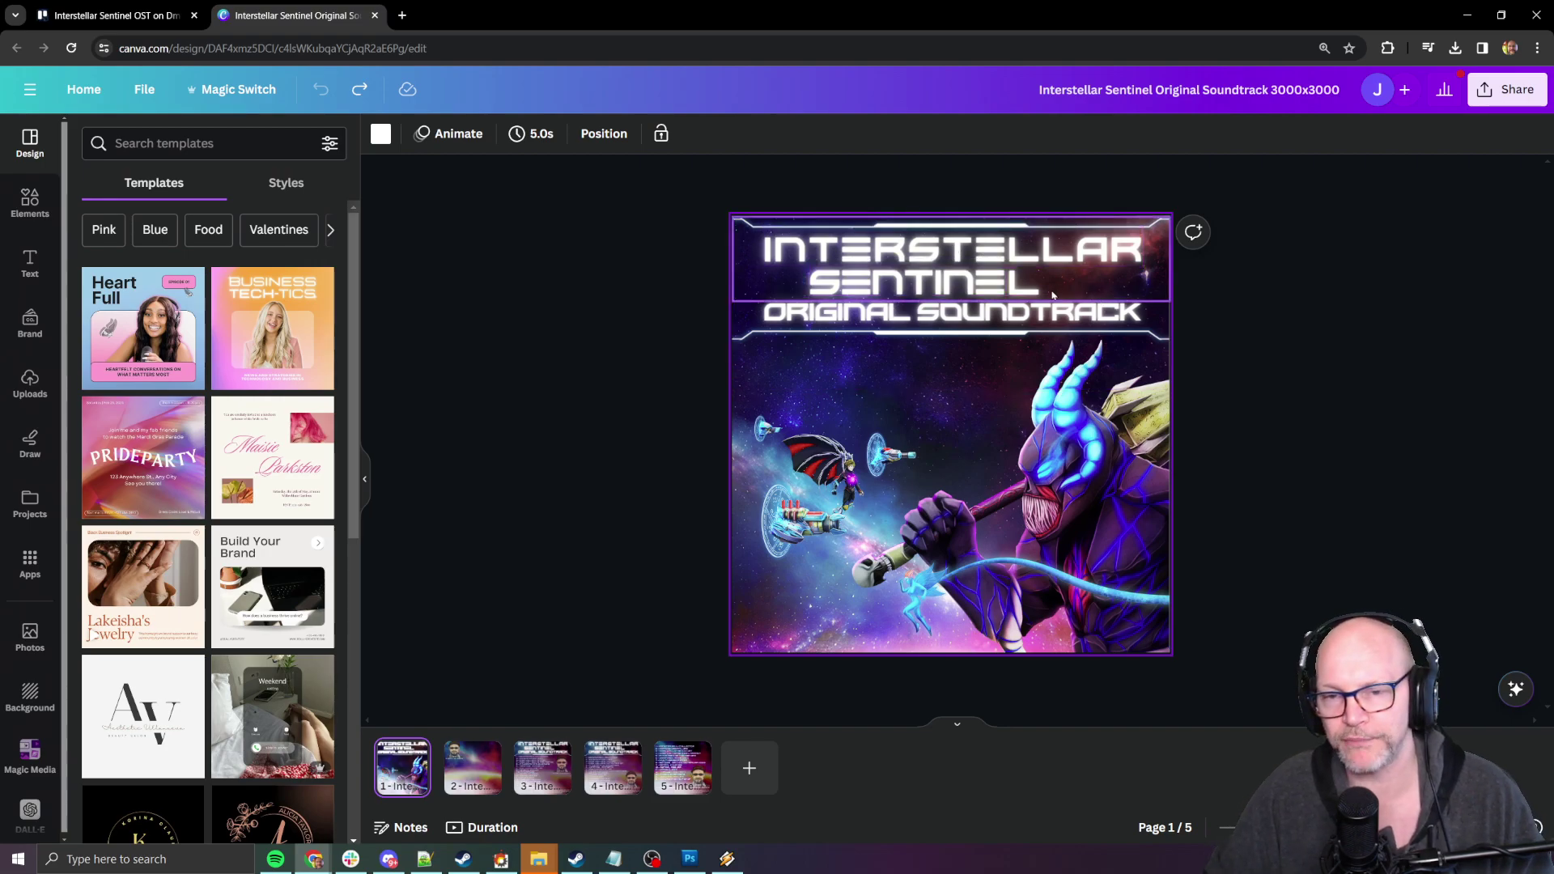
{"action": "left_click", "coordinate": [113, 15]}
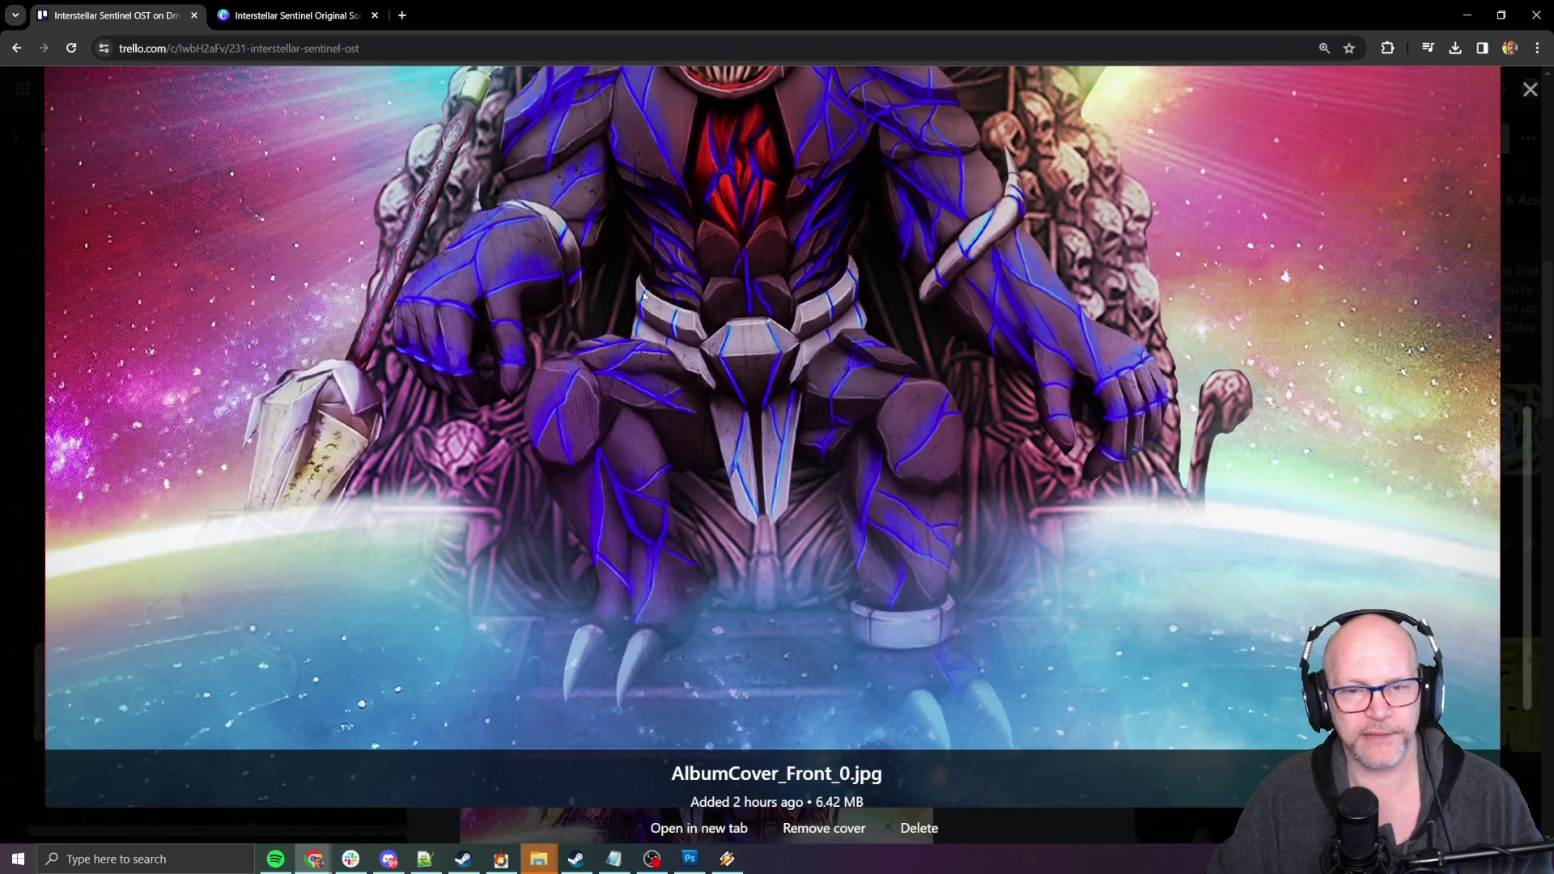
{"action": "key", "text": "alt+Tab"}
Step: Draw a second green circle around the figure's lower-right hand on the Photoshop cover
{"action": "left_click", "coordinate": [643, 296]}
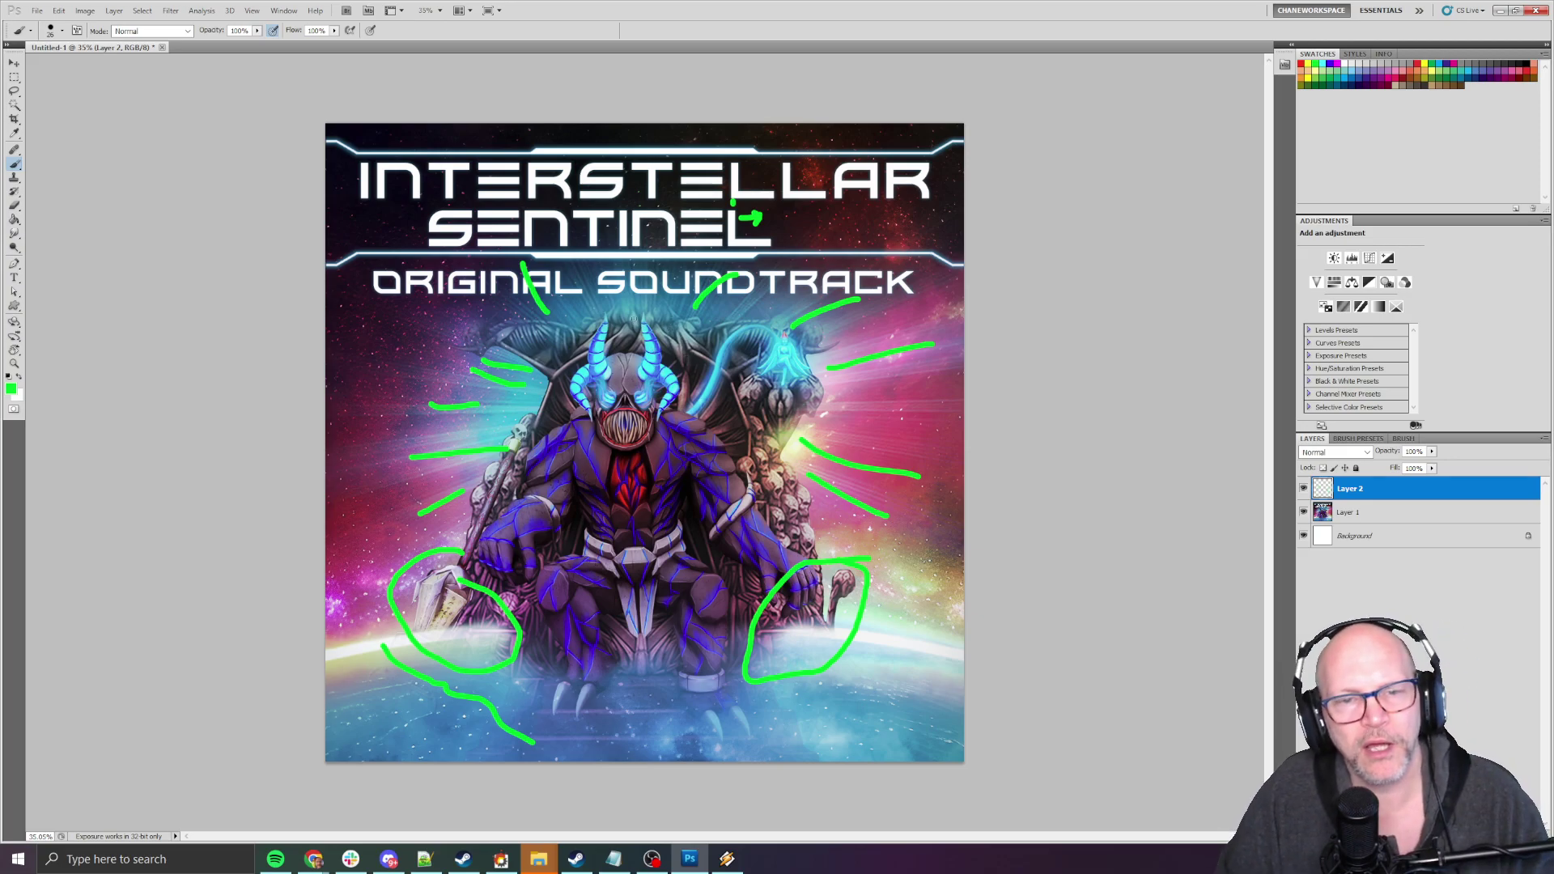
{"action": "scroll", "coordinate": [640, 356], "scroll_direction": "up", "scroll_amount": 3}
Step: Close the cover image viewer and the card in Trello to get back to the board
{"action": "key", "text": "alt+Tab"}
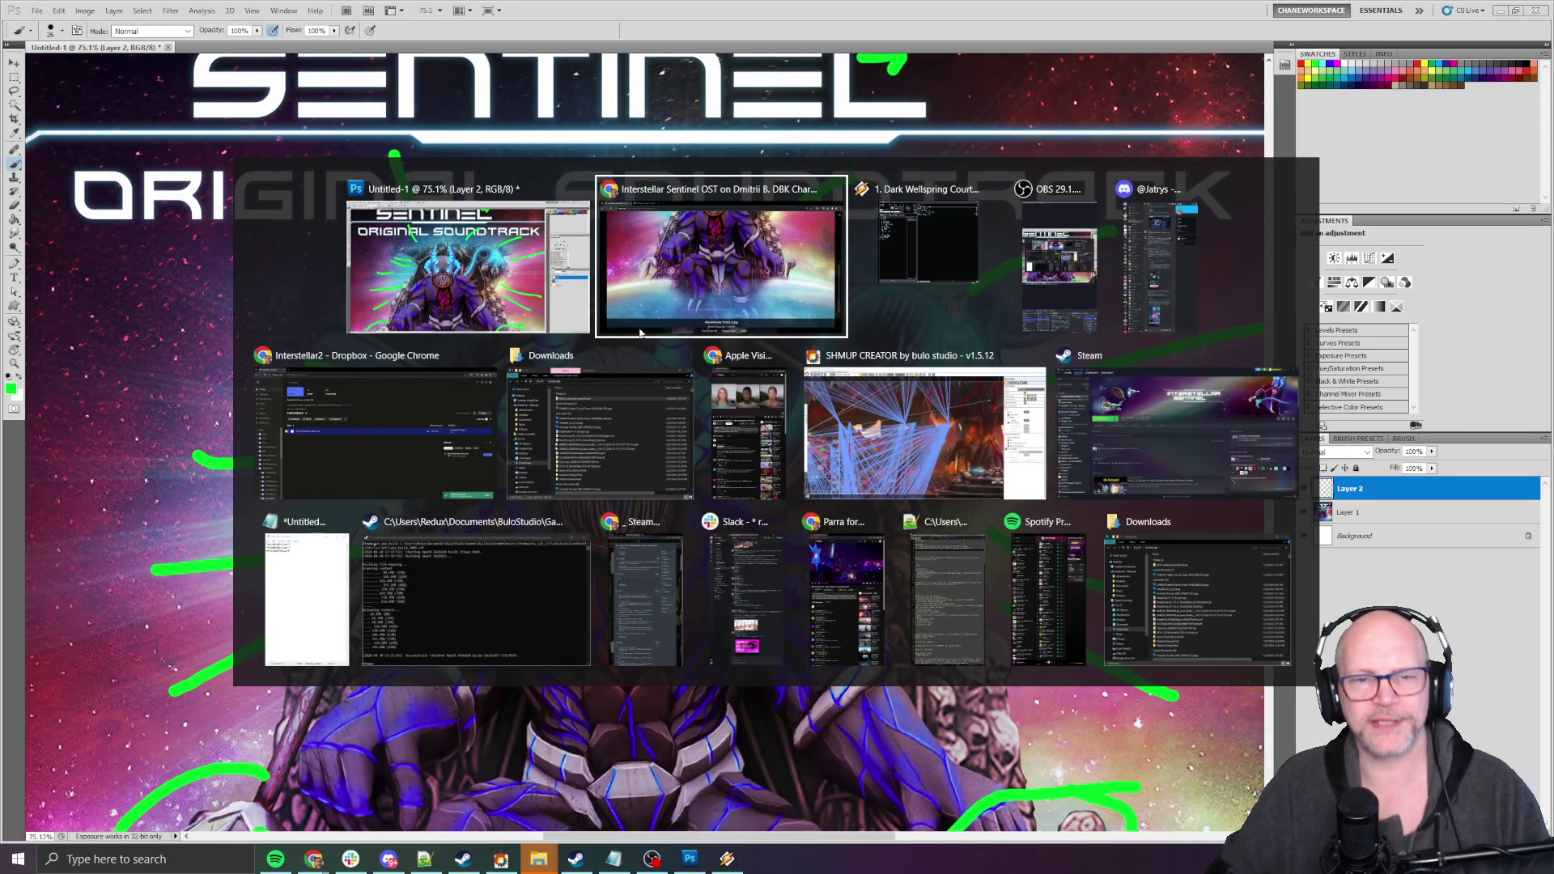
{"action": "key", "text": "alt+Tab"}
{"action": "key", "text": "alt+Tab"}
{"action": "key", "text": "Escape"}
{"action": "scroll", "coordinate": [712, 330], "scroll_direction": "down", "scroll_amount": 15}
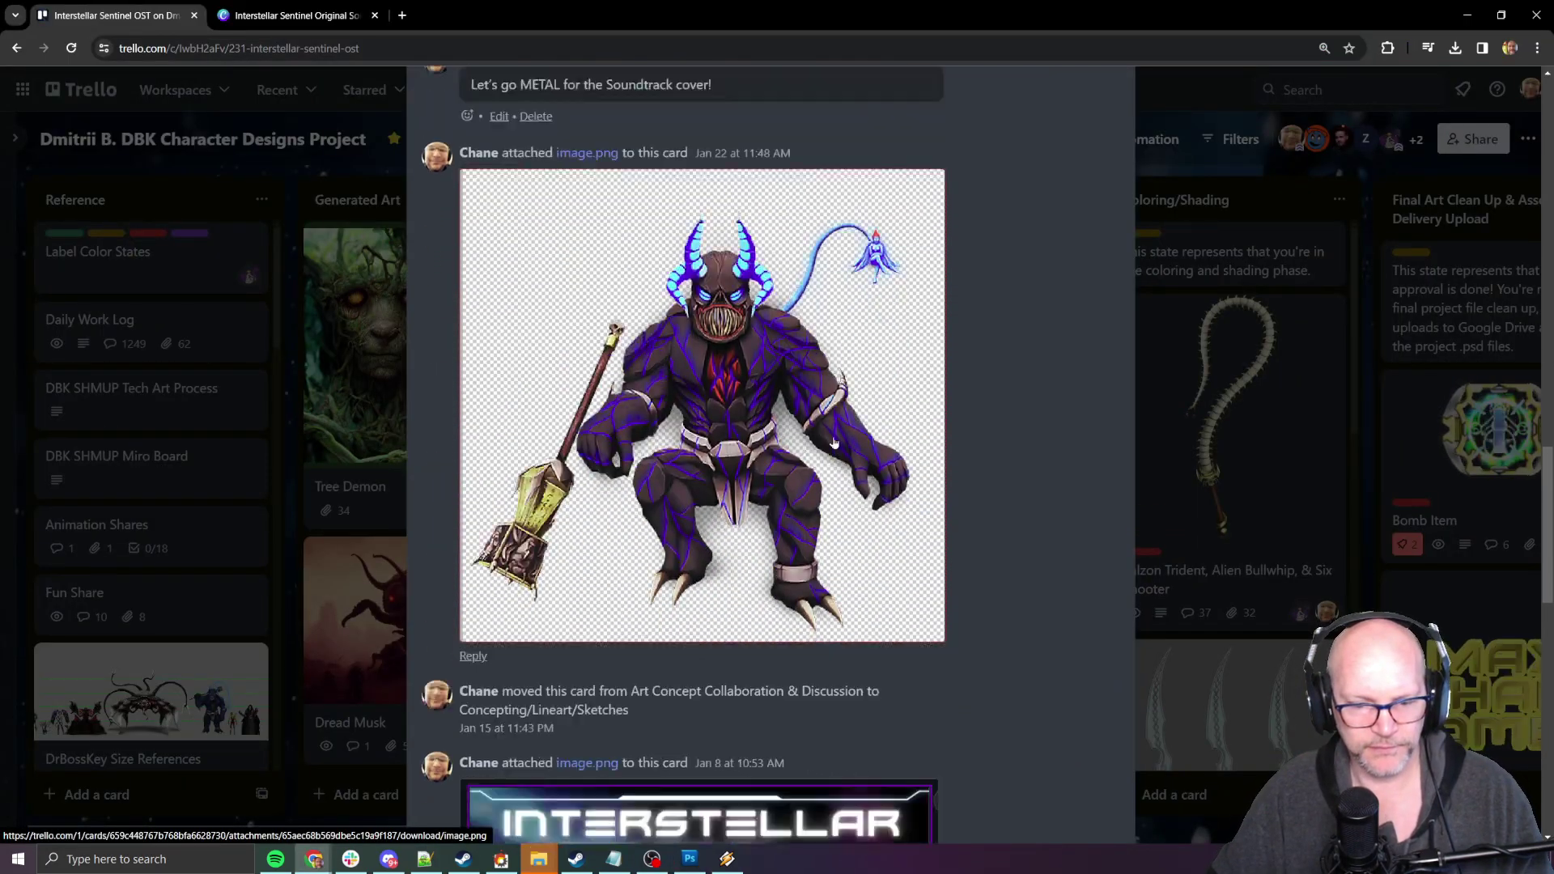
{"action": "scroll", "coordinate": [834, 440], "scroll_direction": "down", "scroll_amount": 12}
{"action": "scroll", "coordinate": [834, 440], "scroll_direction": "up", "scroll_amount": 10}
{"action": "key", "text": "Escape"}
Step: Scroll across the DBK Character Designs board toward the Finalized Environment PNGs list
{"action": "scroll", "coordinate": [729, 453], "scroll_direction": "right", "scroll_amount": 5}
{"action": "scroll", "coordinate": [696, 478], "scroll_direction": "left", "scroll_amount": 2}
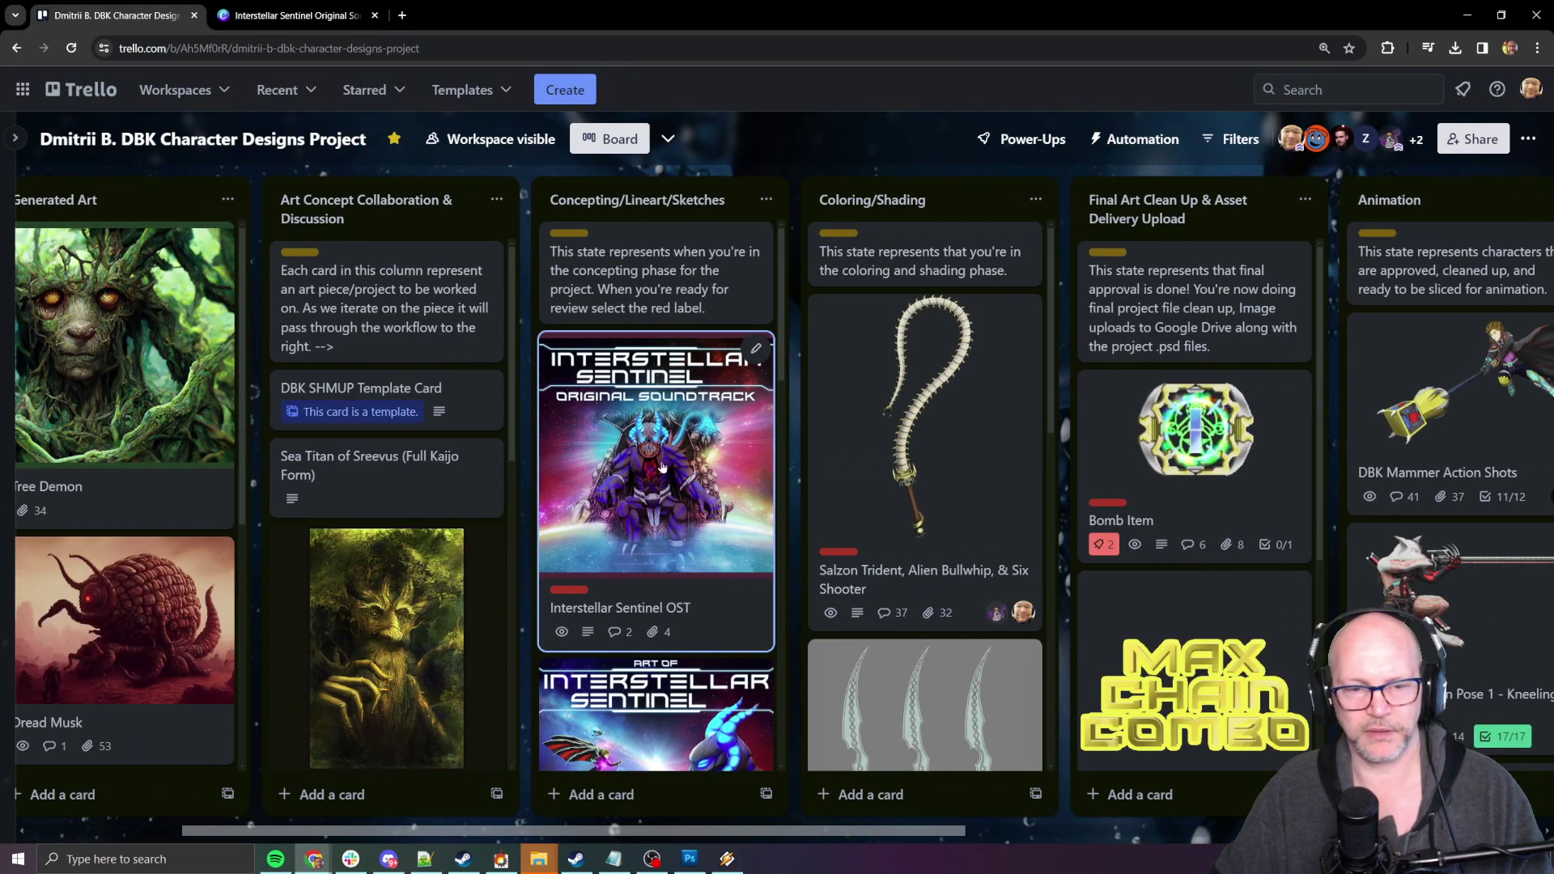
{"action": "left_click", "coordinate": [664, 492]}
{"action": "scroll", "coordinate": [697, 462], "scroll_direction": "right", "scroll_amount": 11}
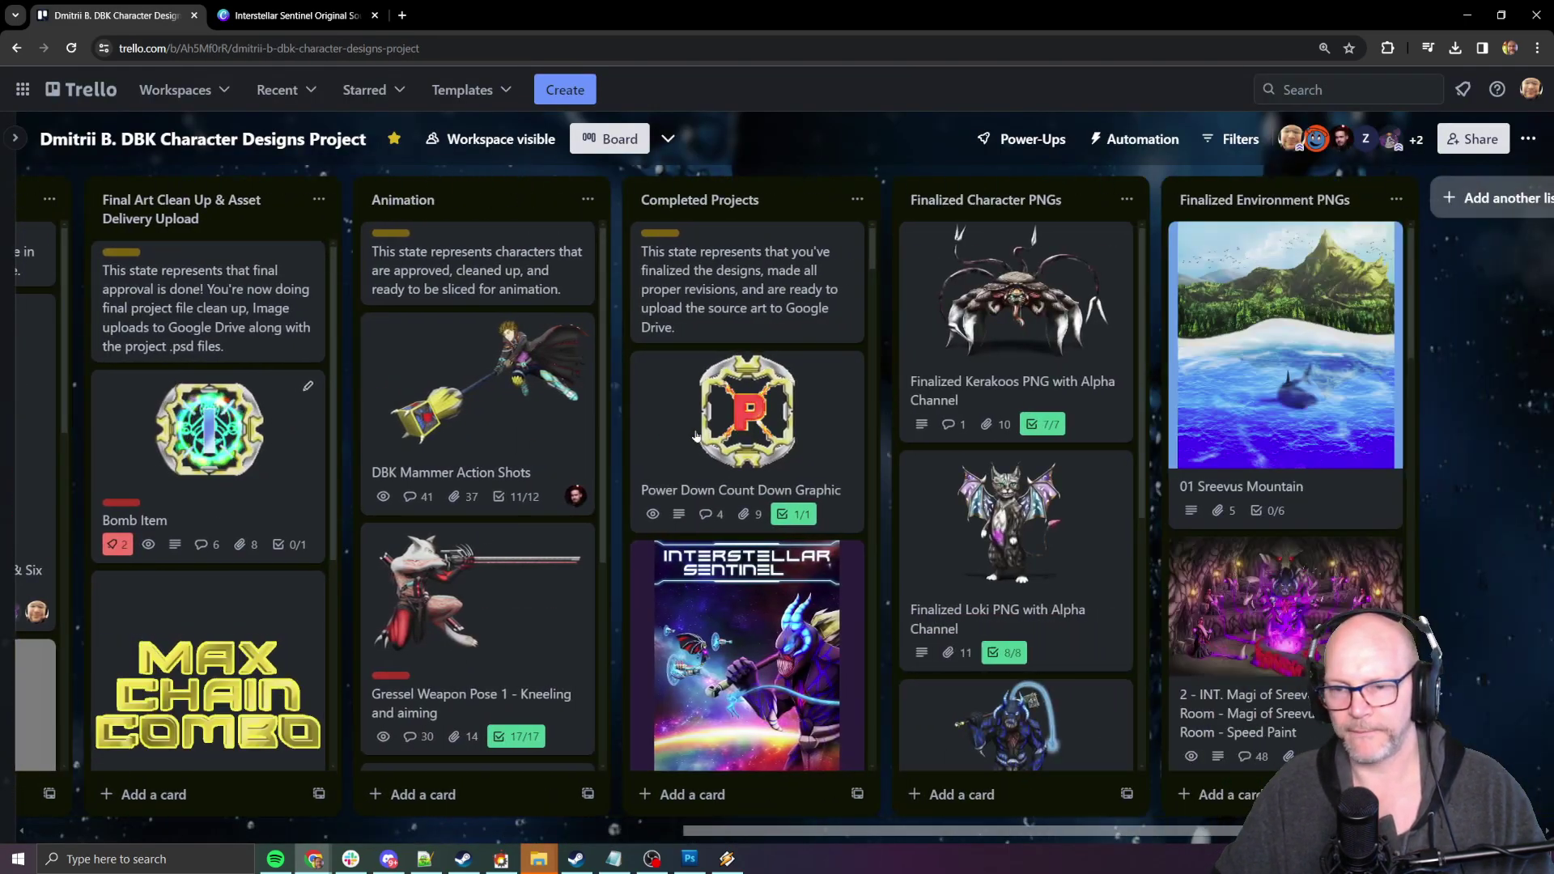
{"action": "scroll", "coordinate": [726, 429], "scroll_direction": "right", "scroll_amount": 2}
{"action": "scroll", "coordinate": [660, 512], "scroll_direction": "down", "scroll_amount": 9}
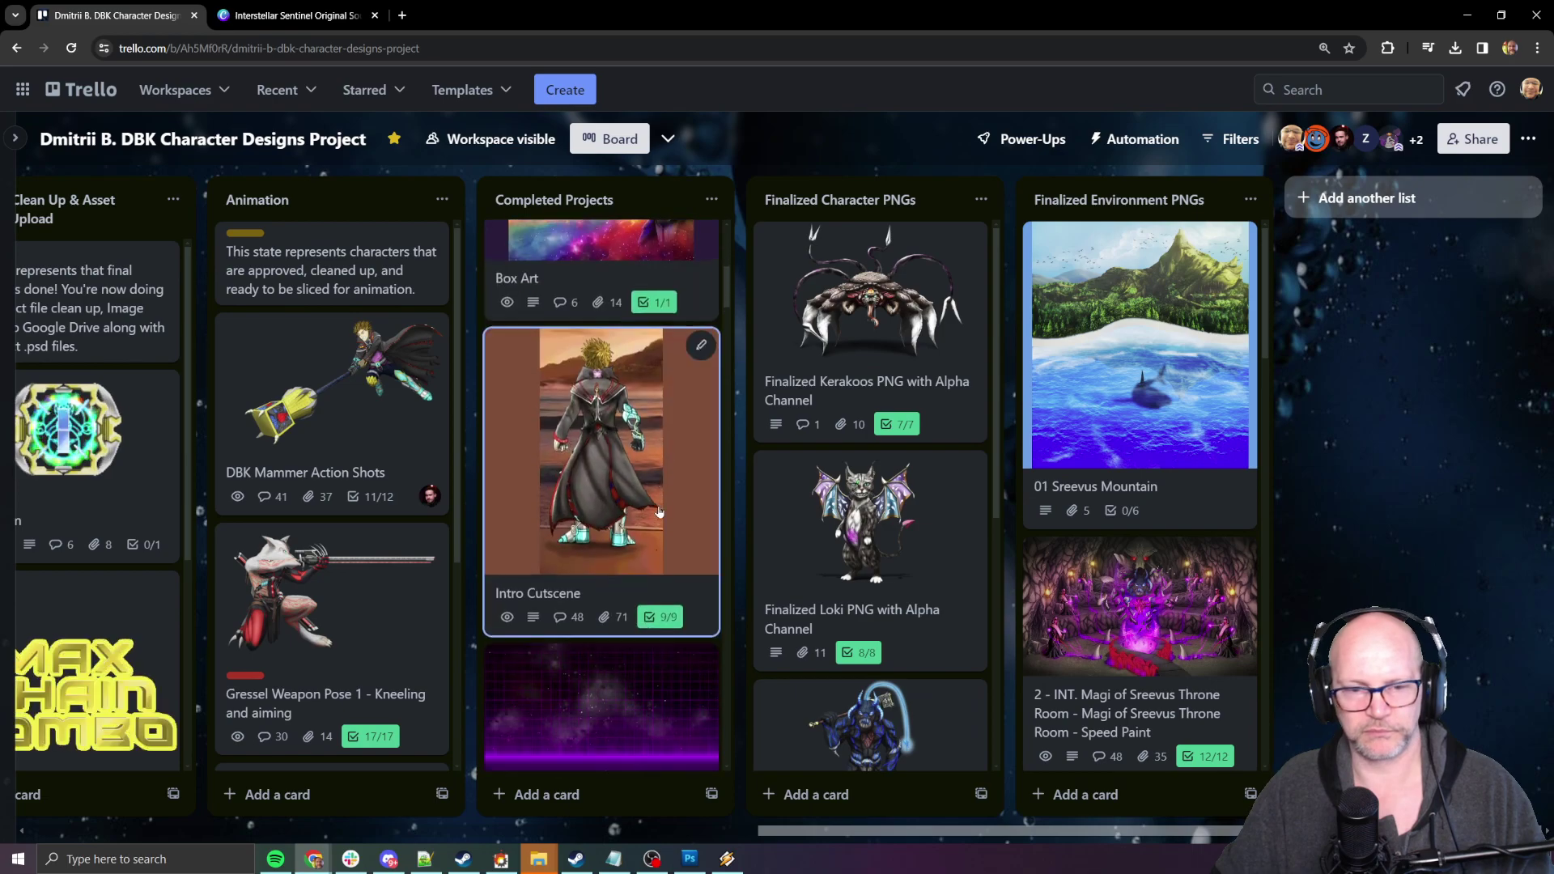
{"action": "scroll", "coordinate": [660, 512], "scroll_direction": "down", "scroll_amount": 1}
{"action": "scroll", "coordinate": [1133, 397], "scroll_direction": "down", "scroll_amount": 3}
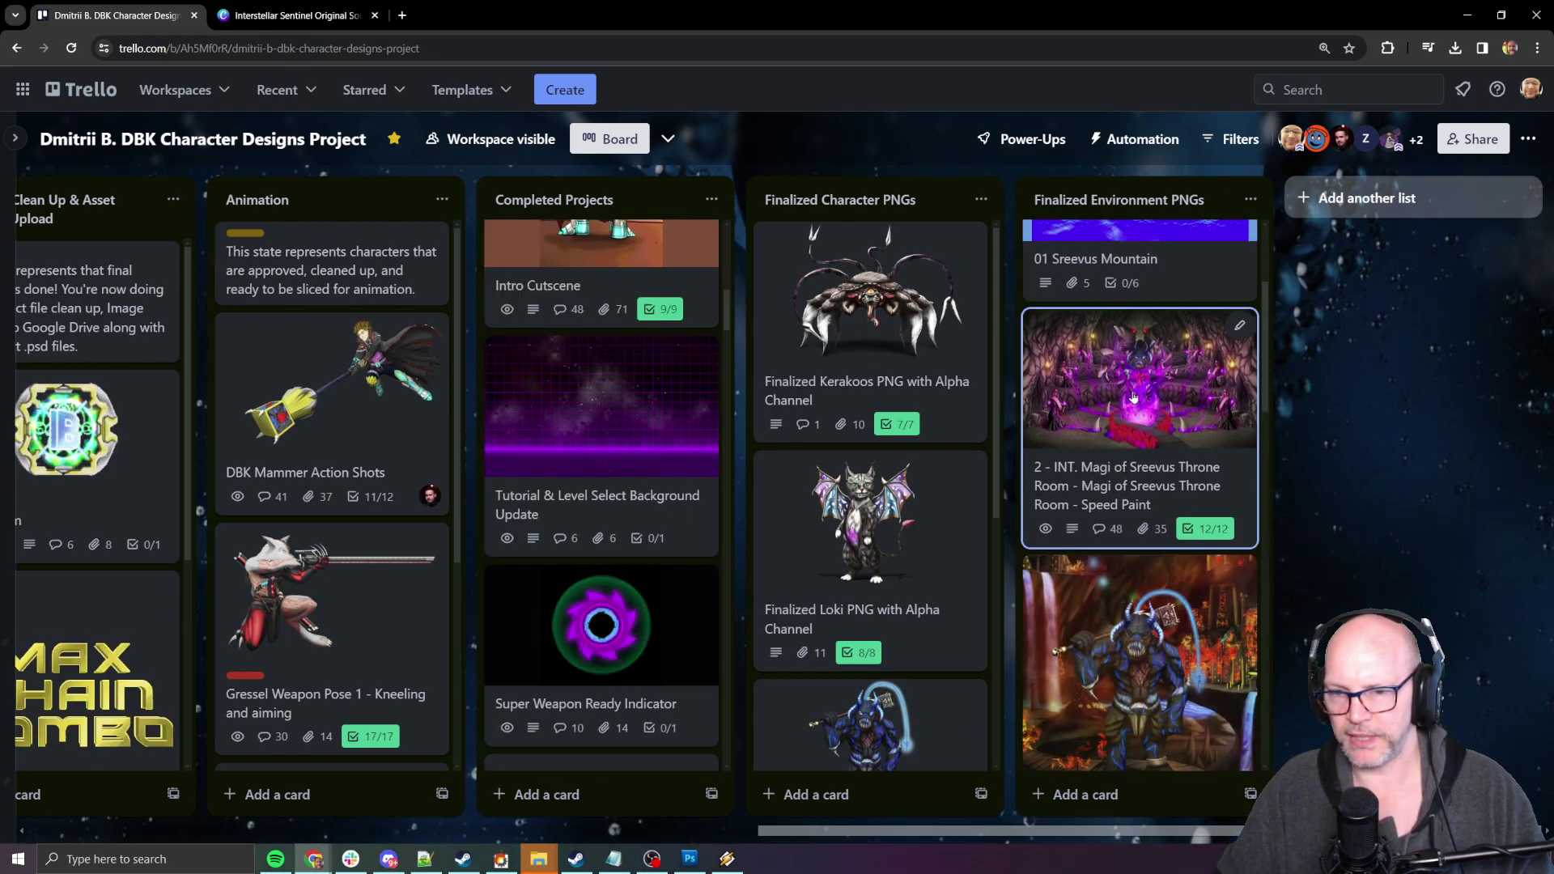
Step: Open the Magi of Sreevus Throne Room card and look over its details
{"action": "left_click", "coordinate": [1137, 395]}
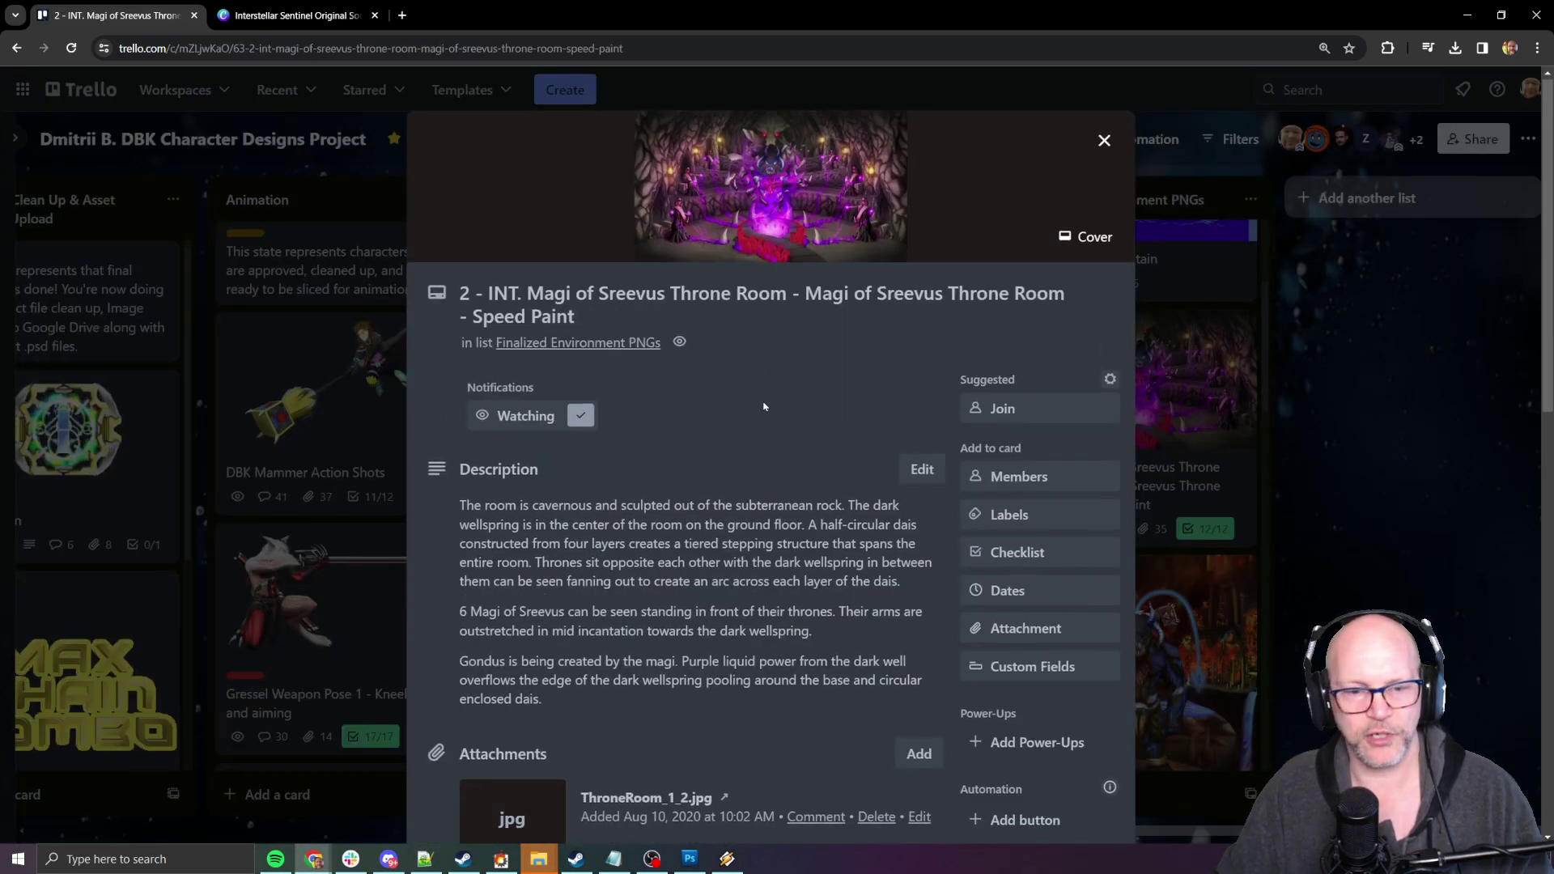
{"action": "scroll", "coordinate": [769, 406], "scroll_direction": "down", "scroll_amount": 10}
{"action": "scroll", "coordinate": [787, 455], "scroll_direction": "down", "scroll_amount": 15}
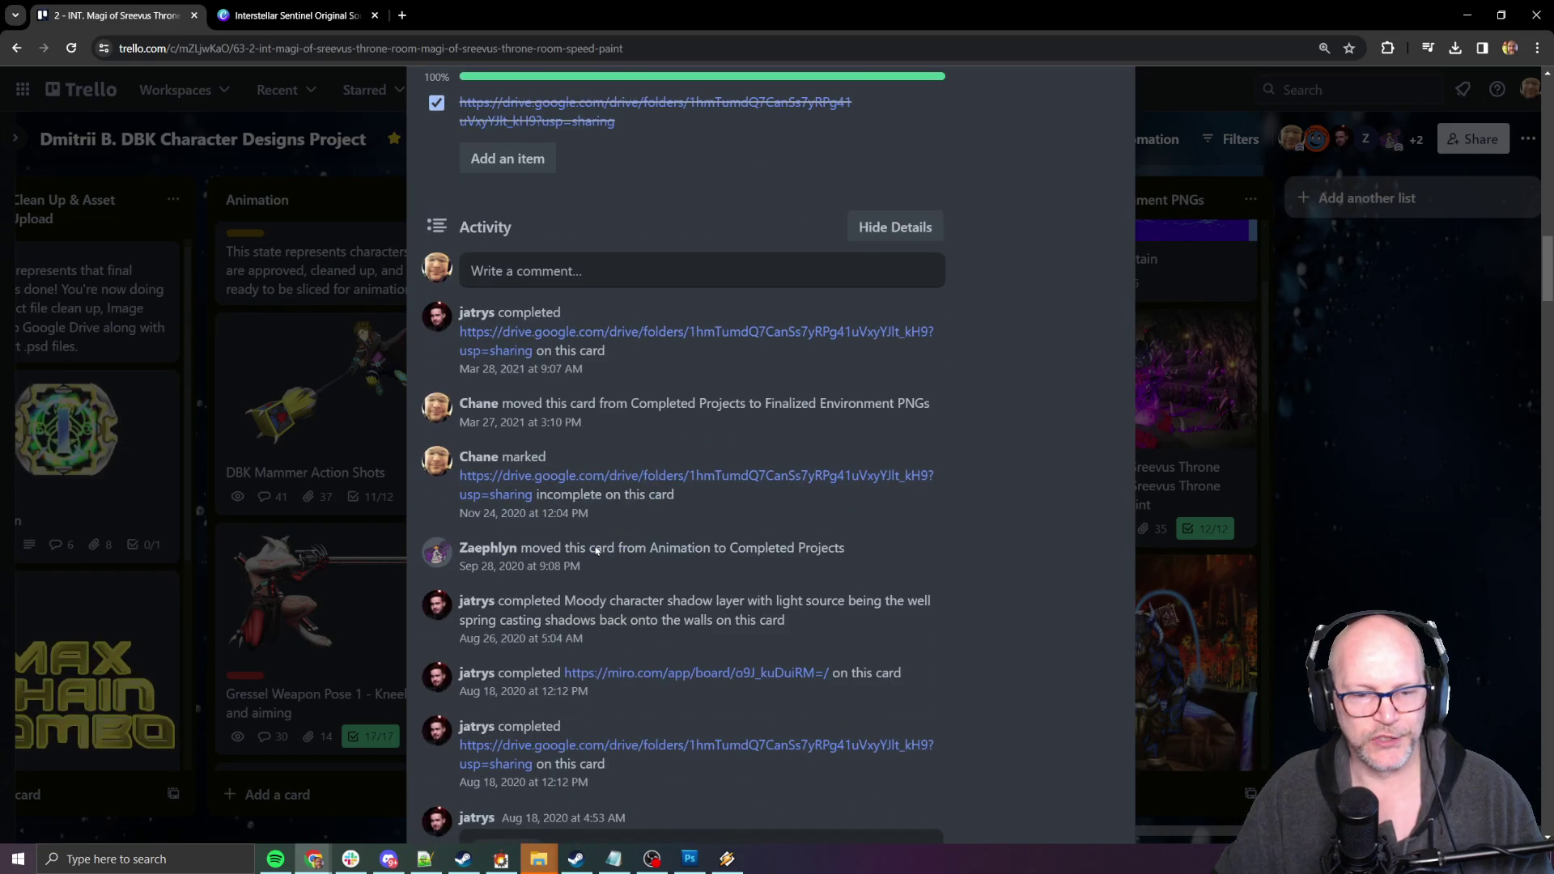
{"action": "scroll", "coordinate": [616, 385], "scroll_direction": "down", "scroll_amount": 10}
{"action": "scroll", "coordinate": [772, 455], "scroll_direction": "up", "scroll_amount": 12}
{"action": "scroll", "coordinate": [772, 455], "scroll_direction": "up", "scroll_amount": 10}
{"action": "scroll", "coordinate": [761, 459], "scroll_direction": "down", "scroll_amount": 5}
{"action": "scroll", "coordinate": [755, 464], "scroll_direction": "up", "scroll_amount": 4}
{"action": "scroll", "coordinate": [756, 463], "scroll_direction": "up", "scroll_amount": 8}
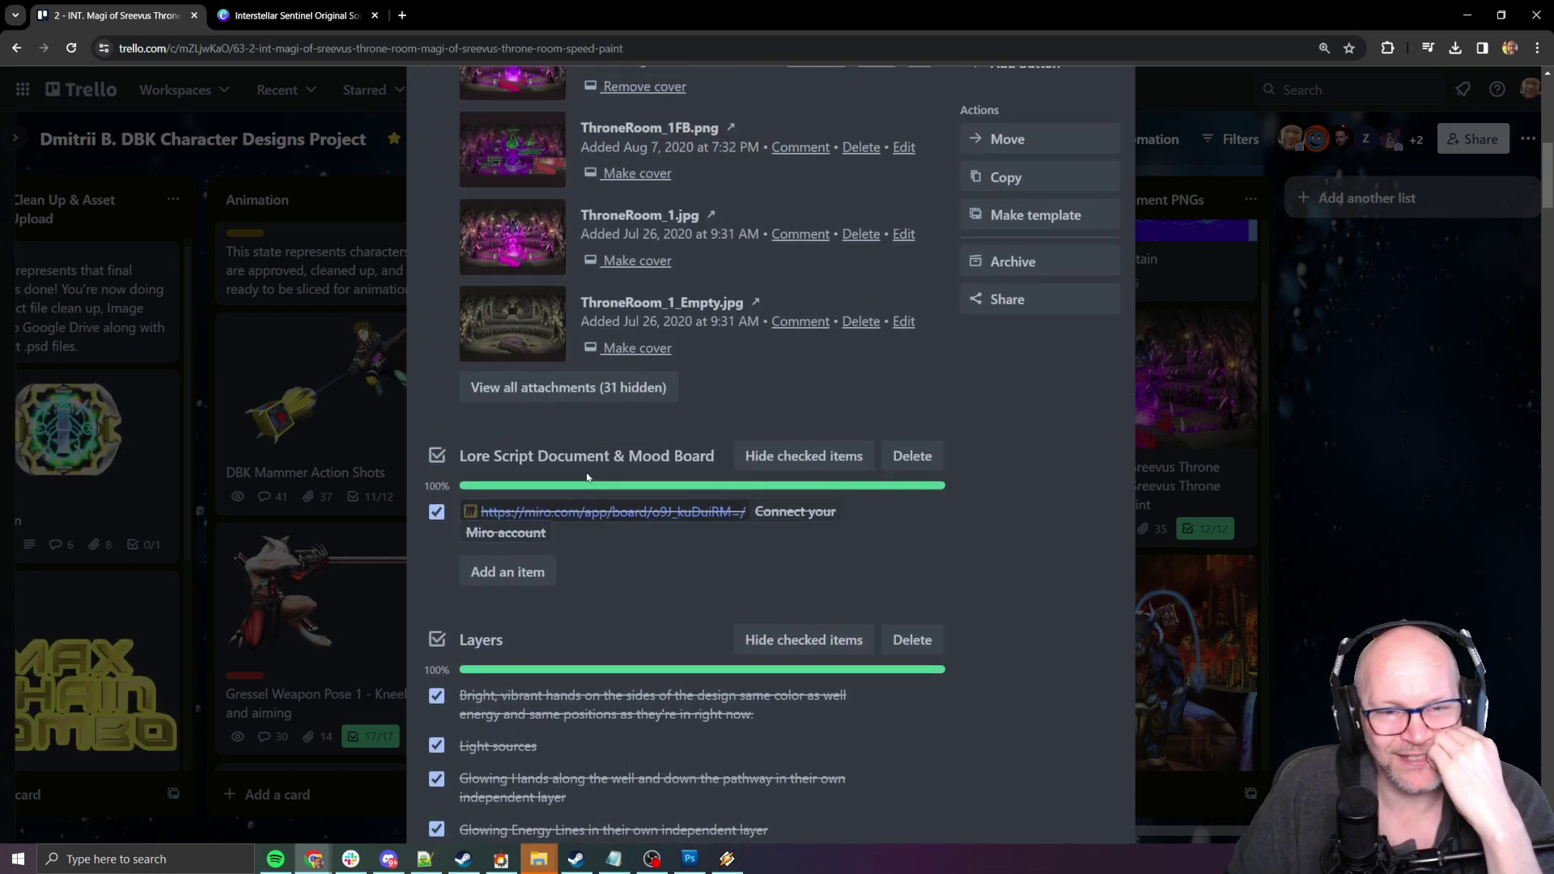
Step: Expand all 31 attachments to find the empty throne image, then close the card
{"action": "left_click", "coordinate": [567, 519]}
{"action": "scroll", "coordinate": [947, 425], "scroll_direction": "down", "scroll_amount": 10}
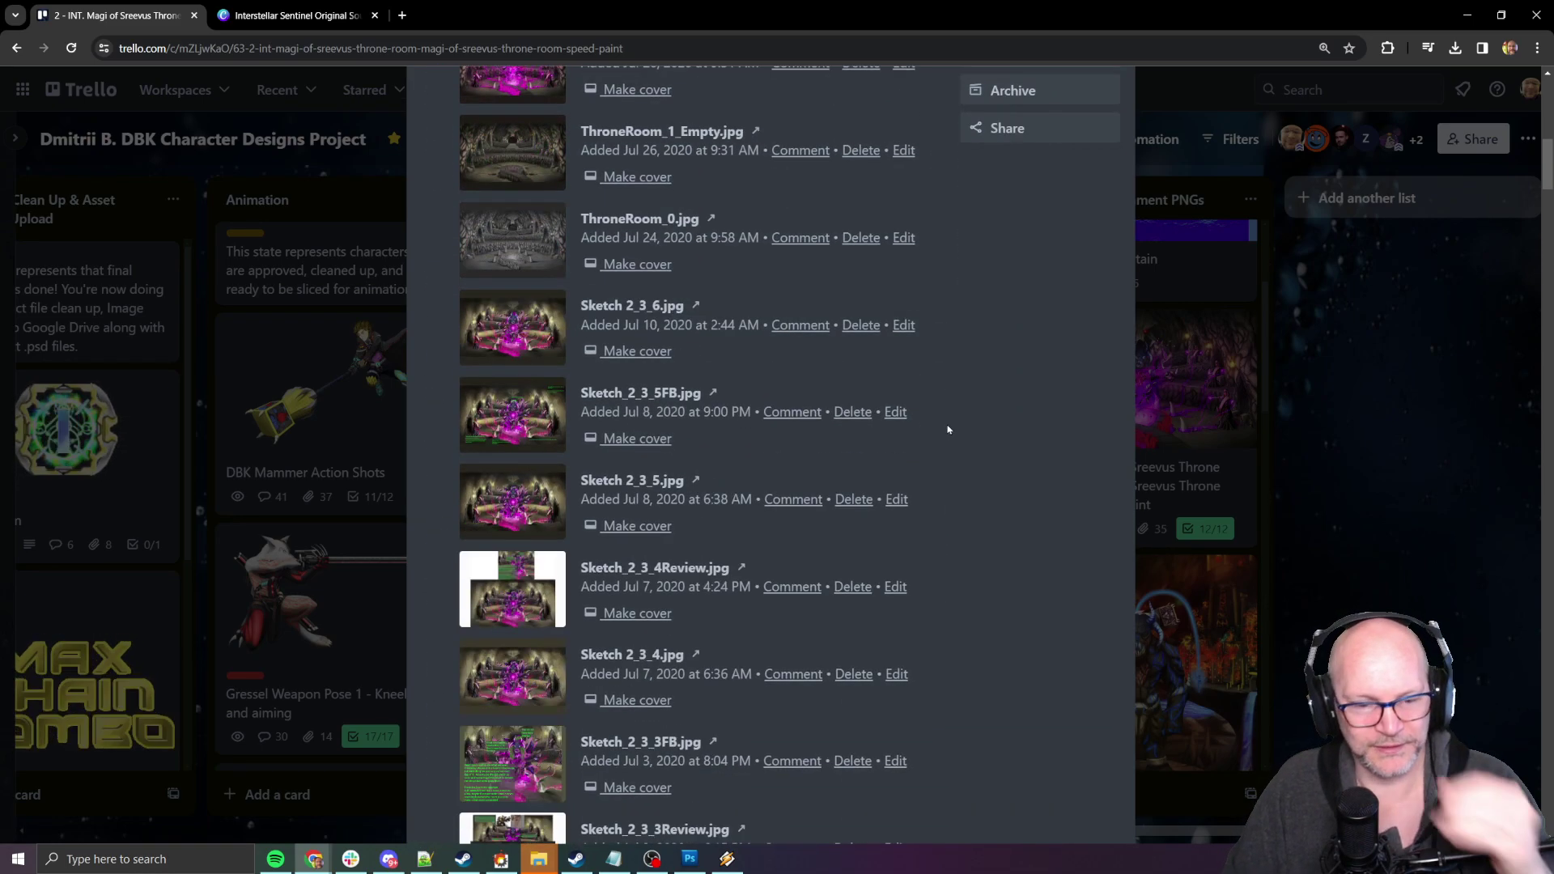
{"action": "scroll", "coordinate": [949, 424], "scroll_direction": "down", "scroll_amount": 20}
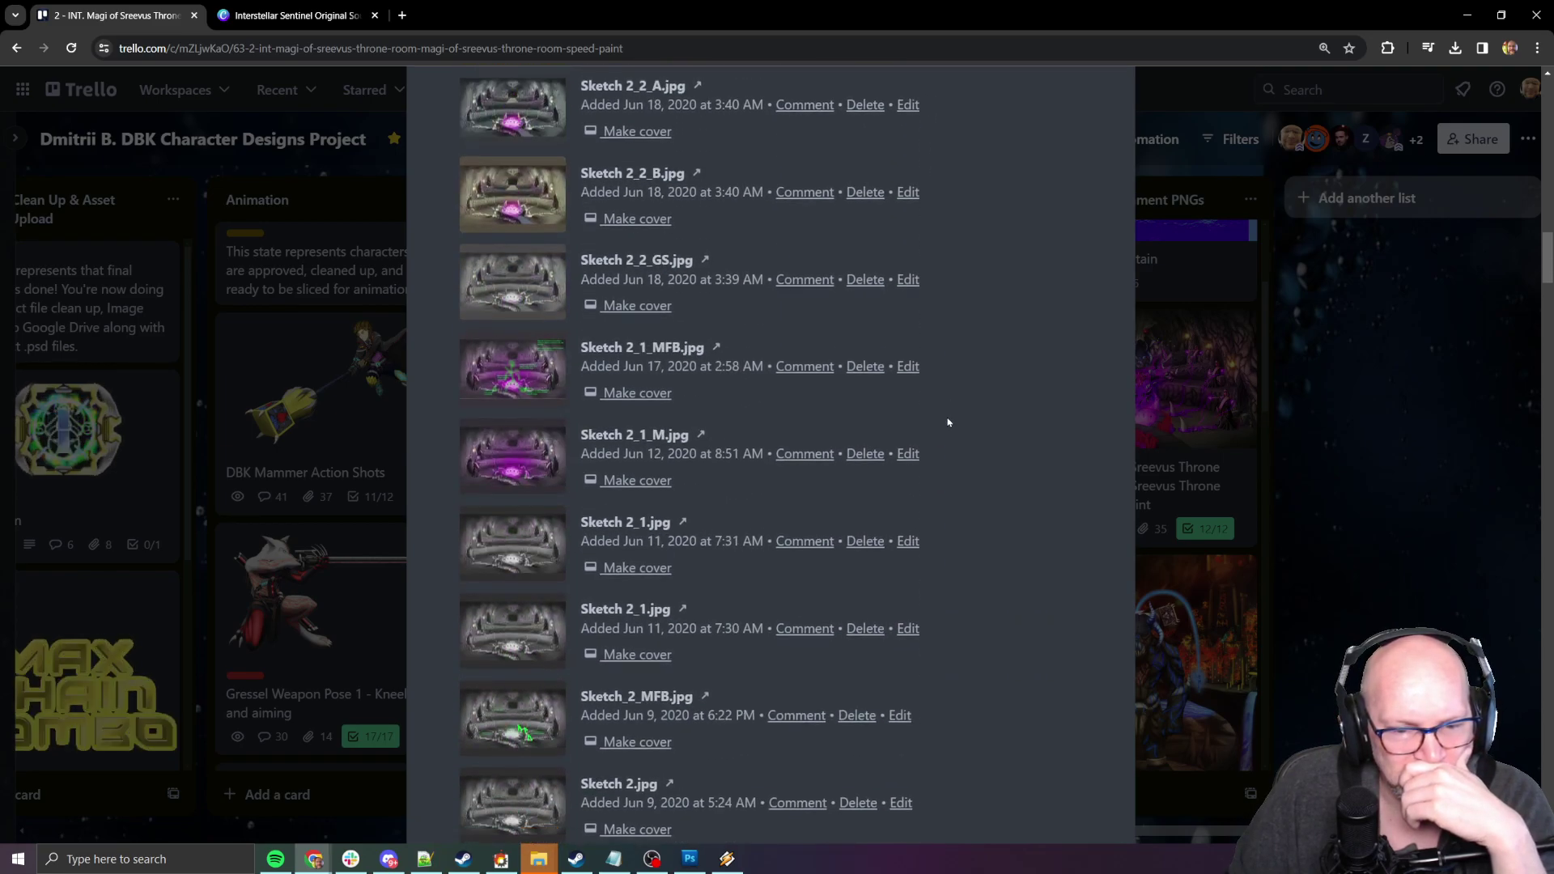
{"action": "scroll", "coordinate": [949, 423], "scroll_direction": "down", "scroll_amount": 7}
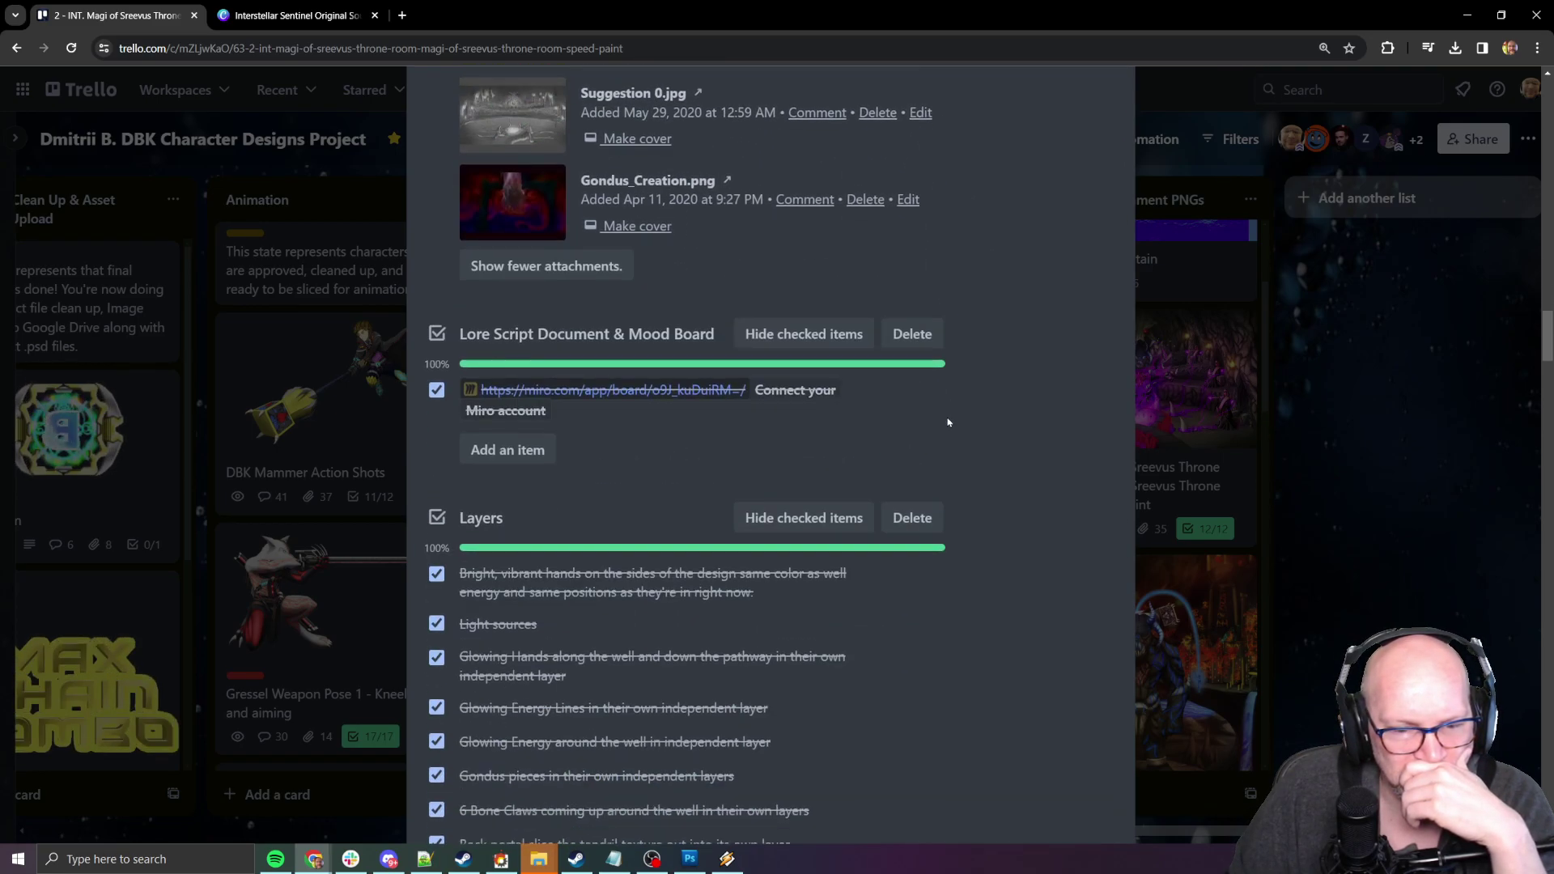
{"action": "left_click", "coordinate": [1359, 438]}
{"action": "scroll", "coordinate": [1198, 348], "scroll_direction": "down", "scroll_amount": 5}
{"action": "scroll", "coordinate": [1197, 348], "scroll_direction": "up", "scroll_amount": 8}
Step: Skip Winamp to track 2, Multiverse Drifter, change the playback mode, and return to Trello
{"action": "key", "text": "alt+Tab"}
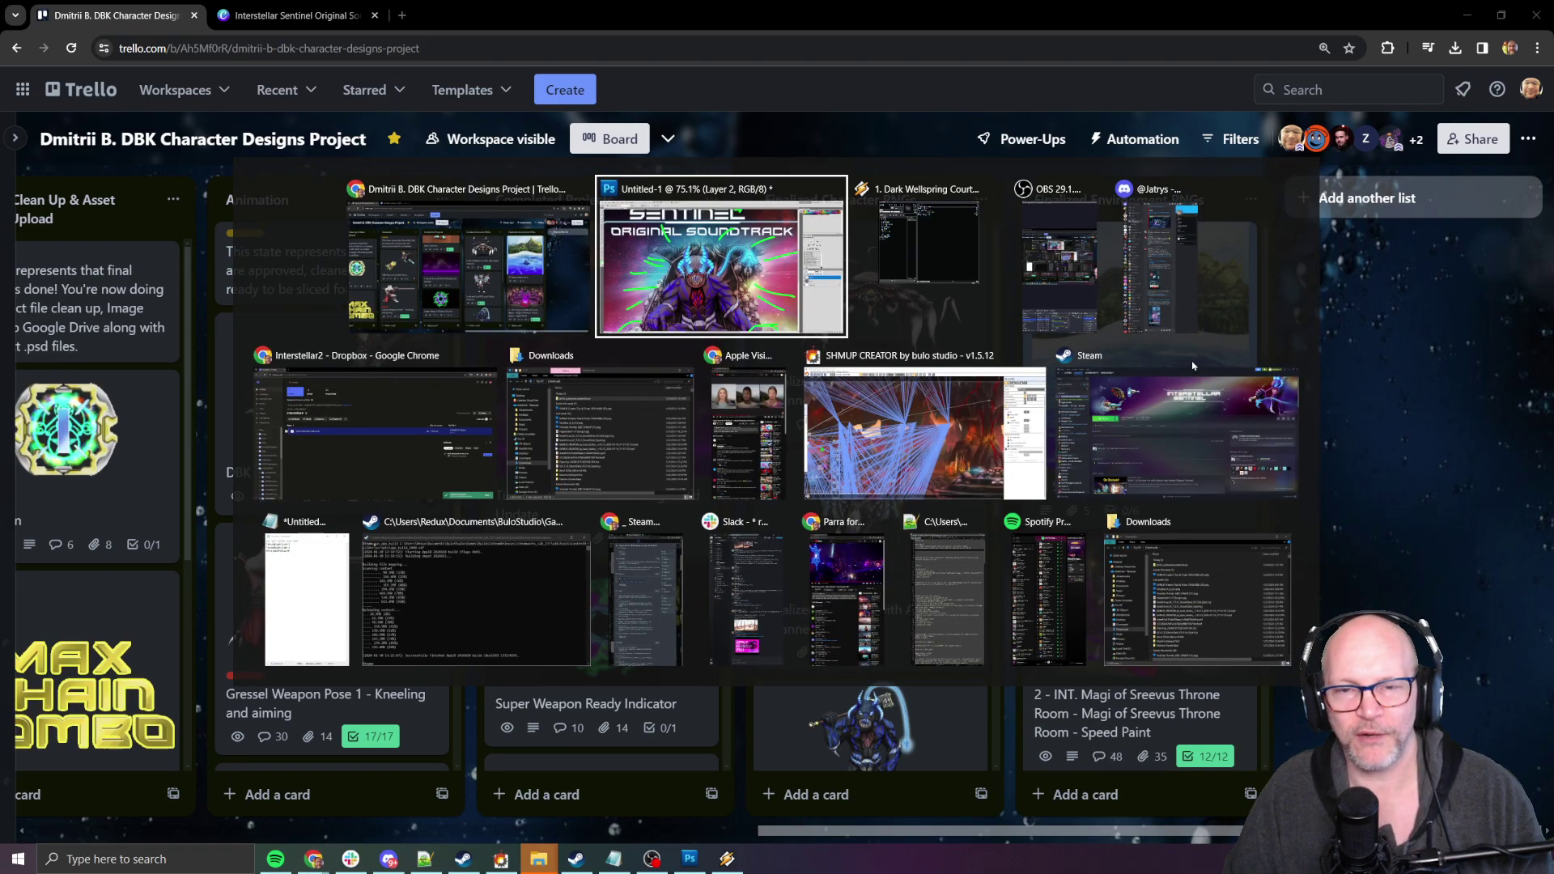
{"action": "key", "text": "alt+Tab"}
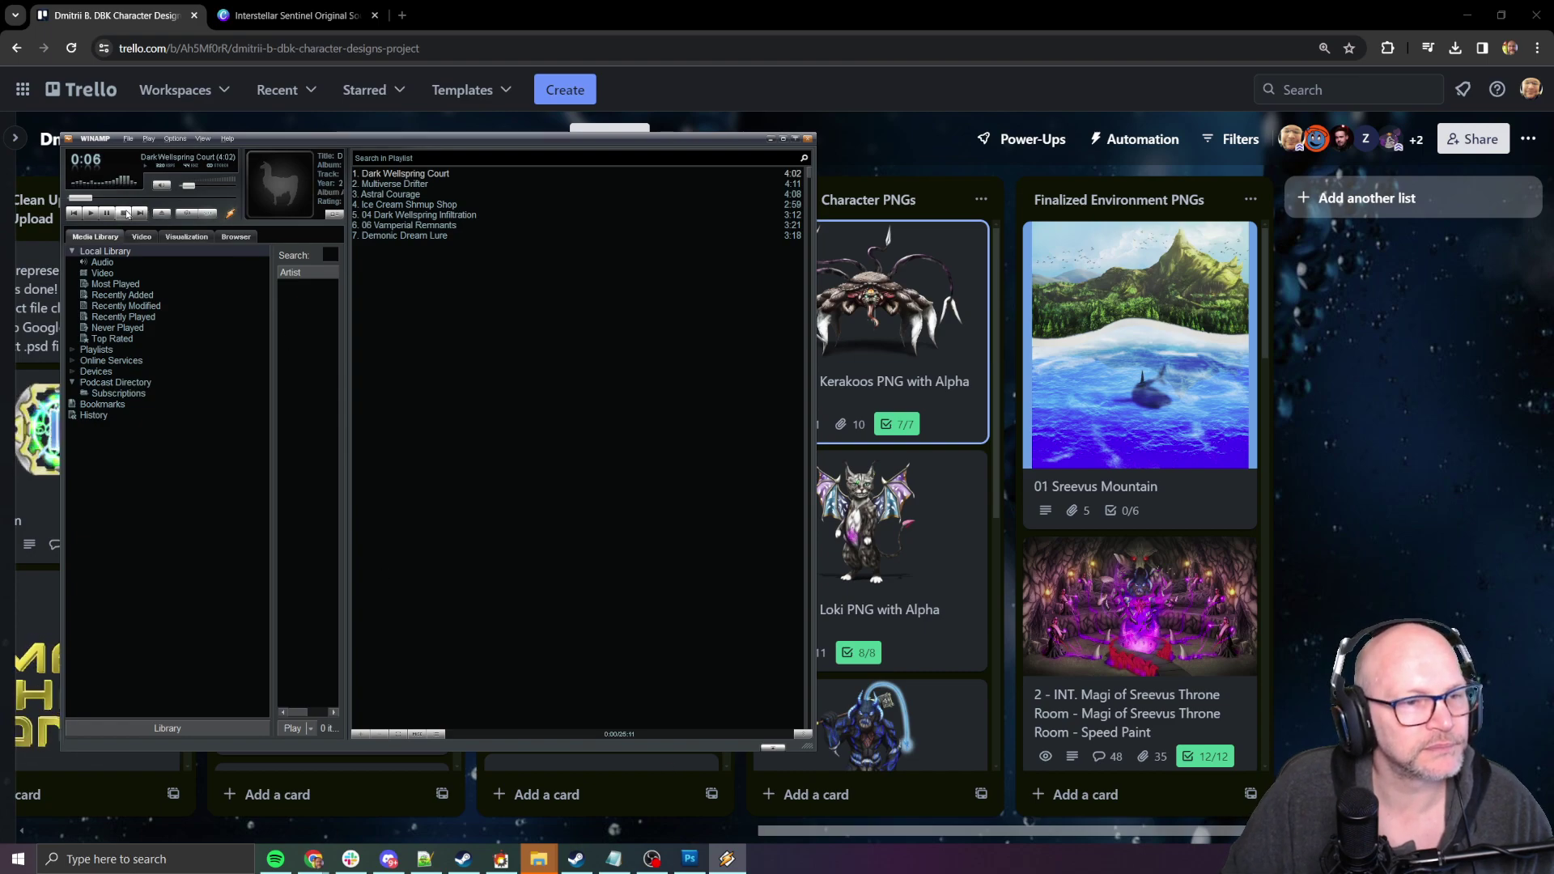
{"action": "left_click", "coordinate": [138, 213]}
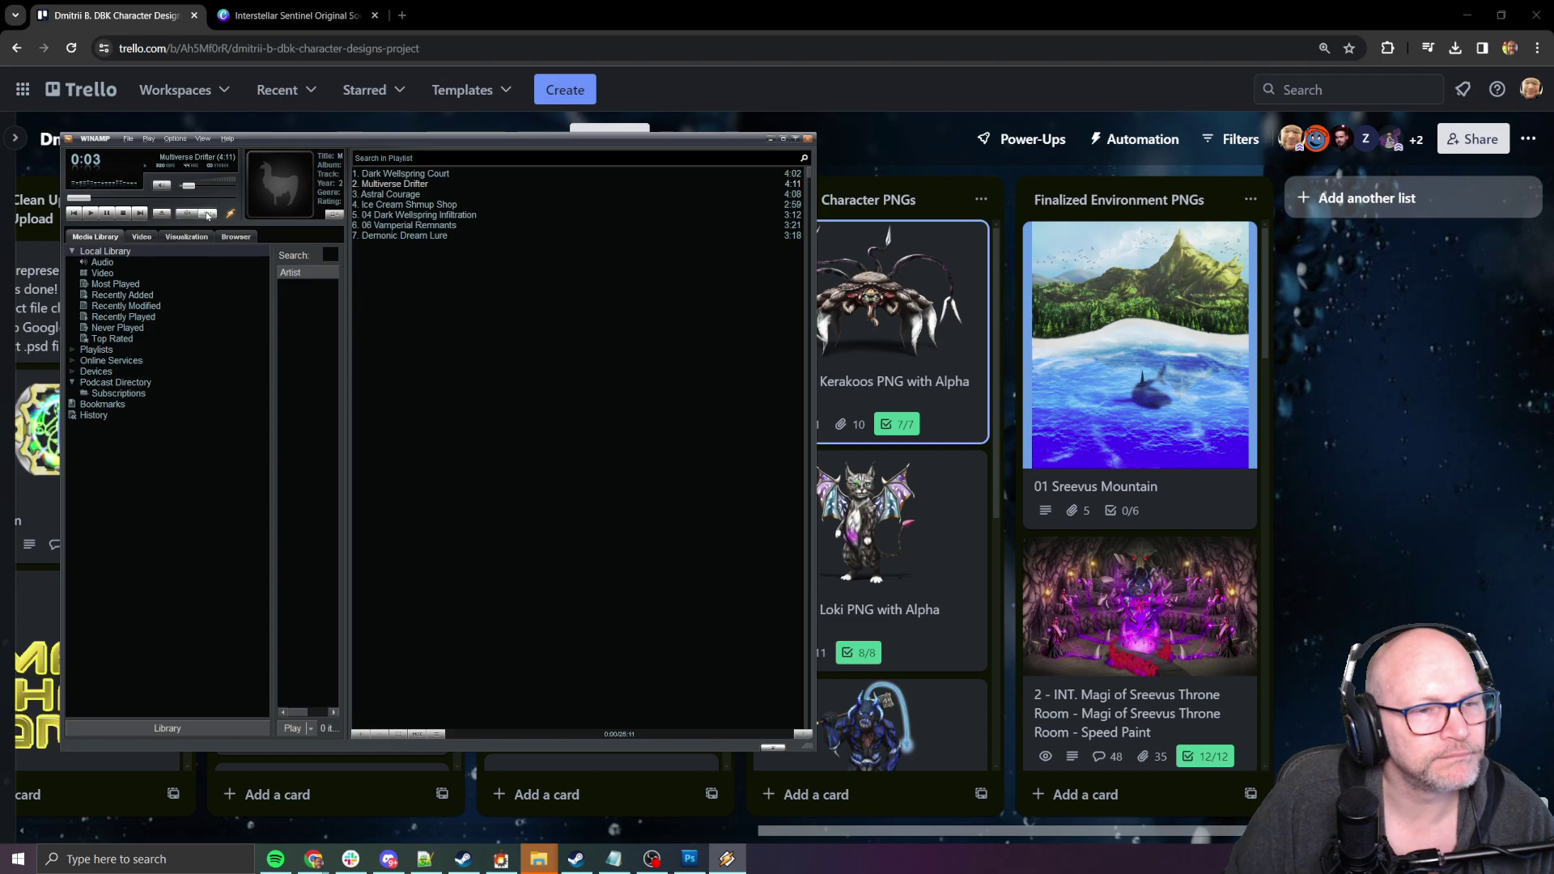
{"action": "left_click", "coordinate": [187, 214]}
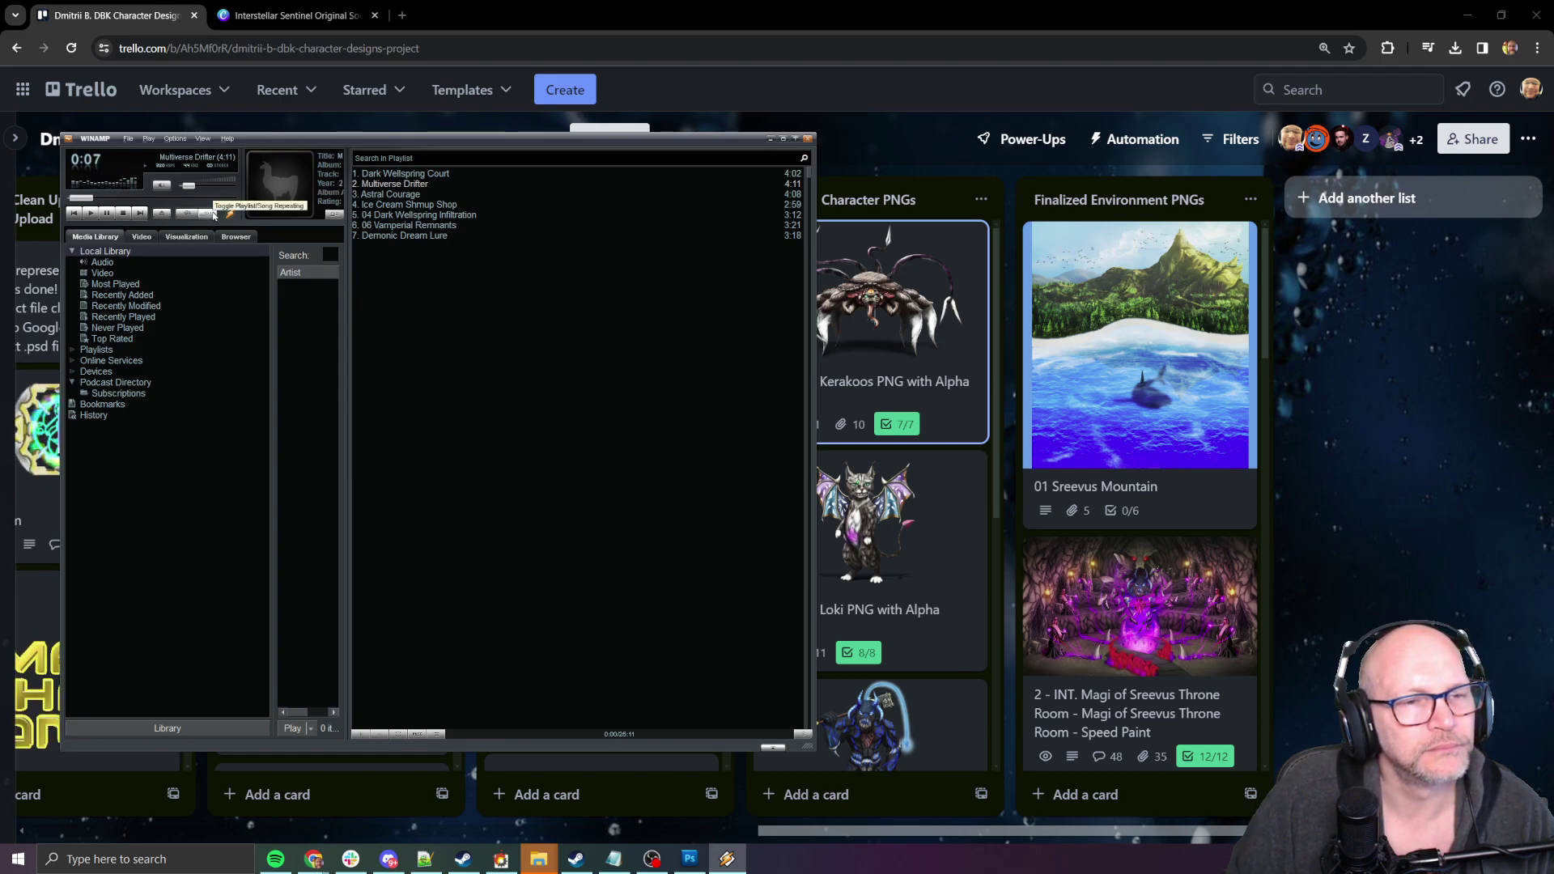
{"action": "left_click", "coordinate": [215, 215]}
{"action": "key", "text": "alt+Tab"}
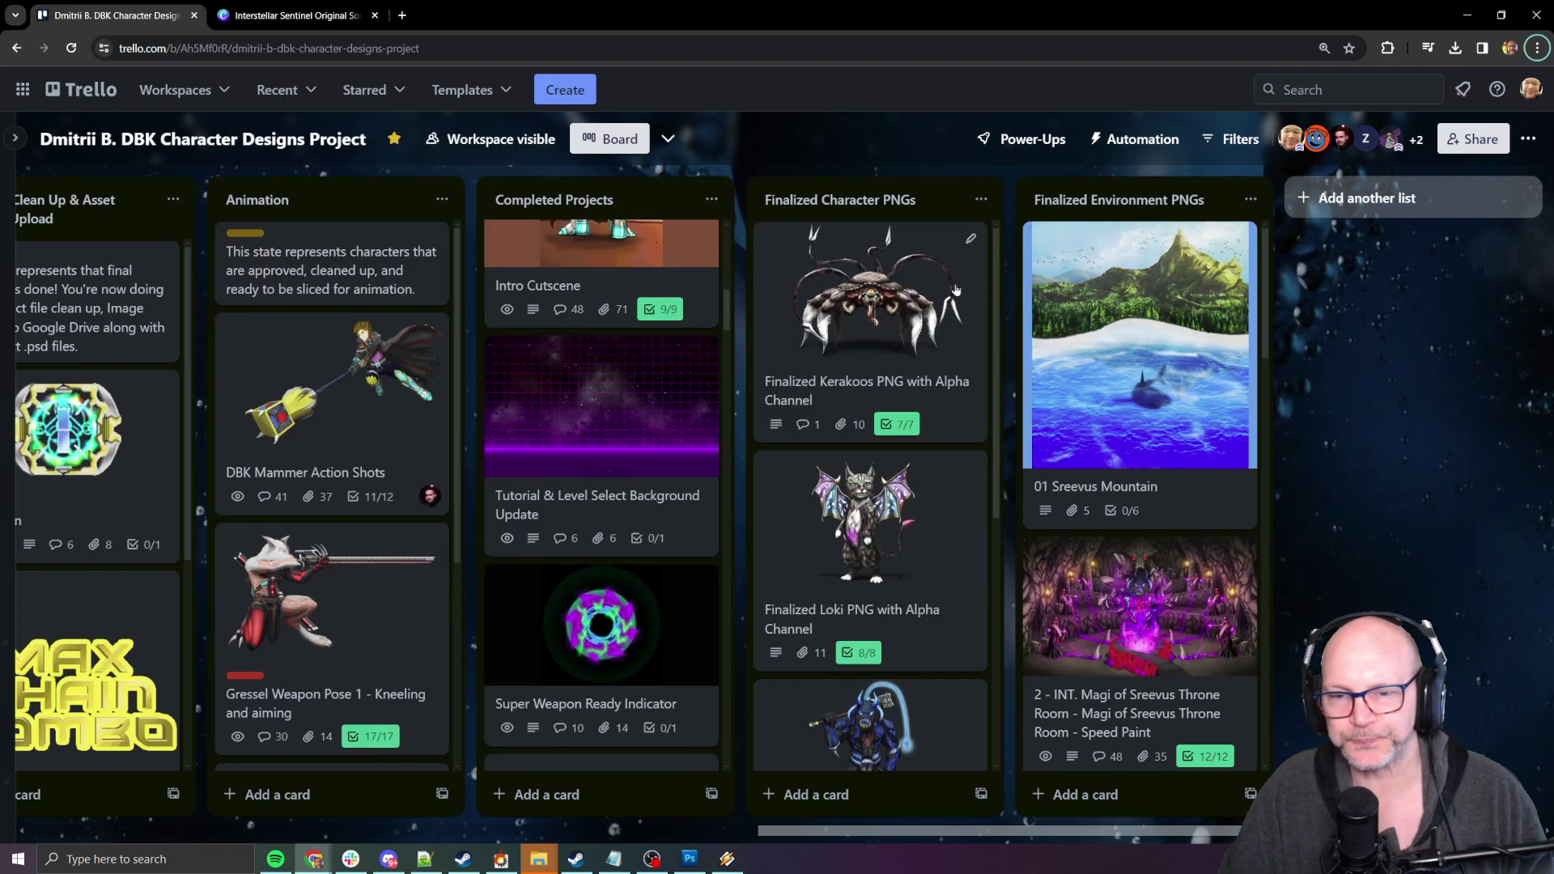
Step: Open the Dark wellspring chamber Gondus throne card and show all its attachments
{"action": "scroll", "coordinate": [1164, 384], "scroll_direction": "down", "scroll_amount": 10}
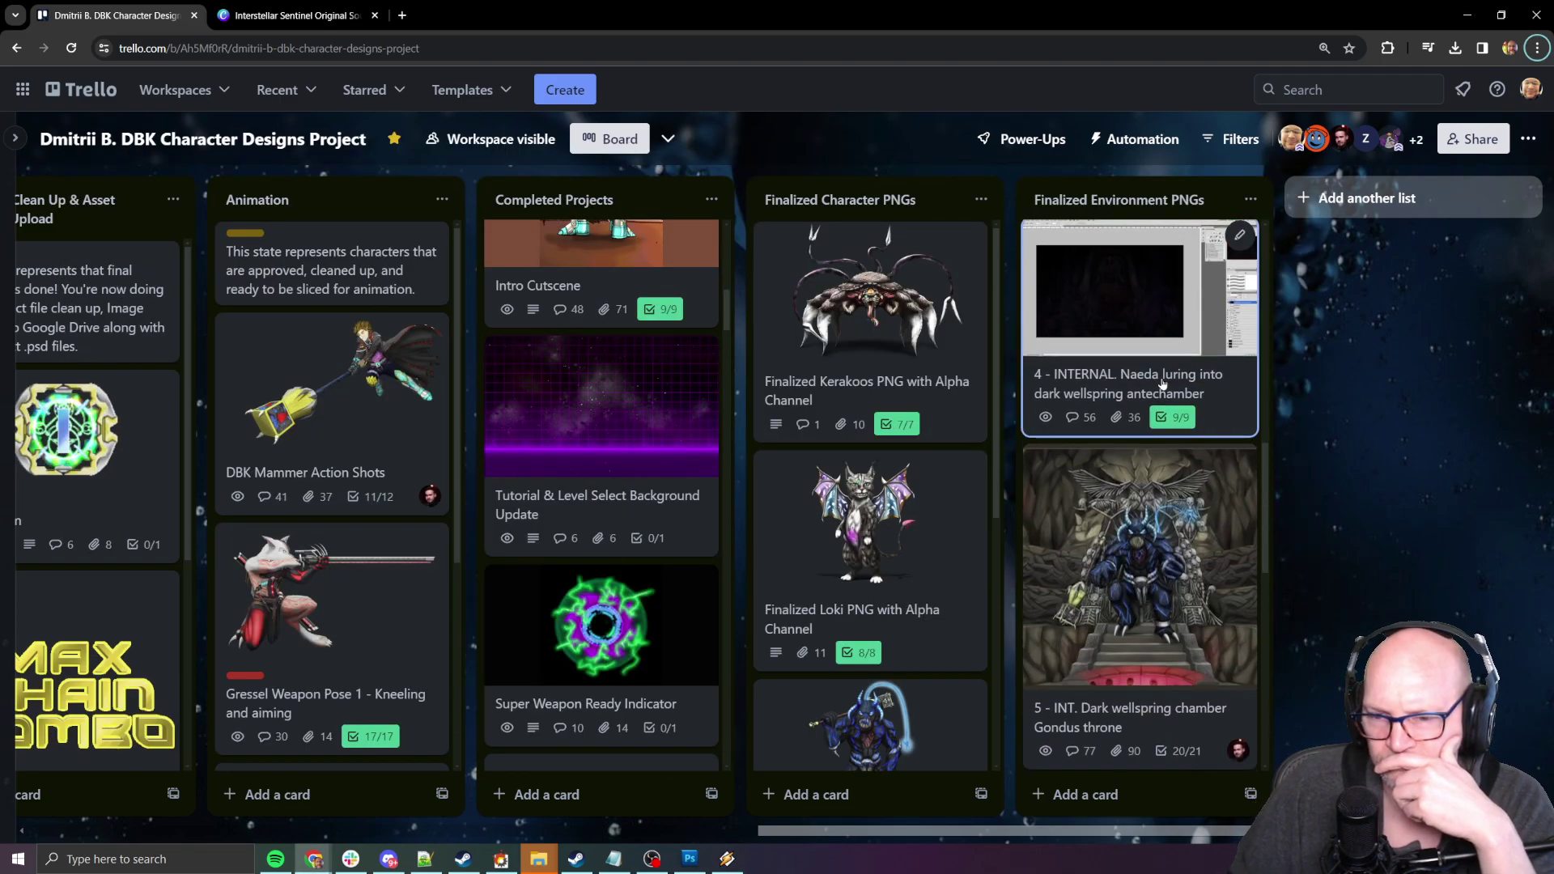
{"action": "scroll", "coordinate": [1163, 384], "scroll_direction": "down", "scroll_amount": 1}
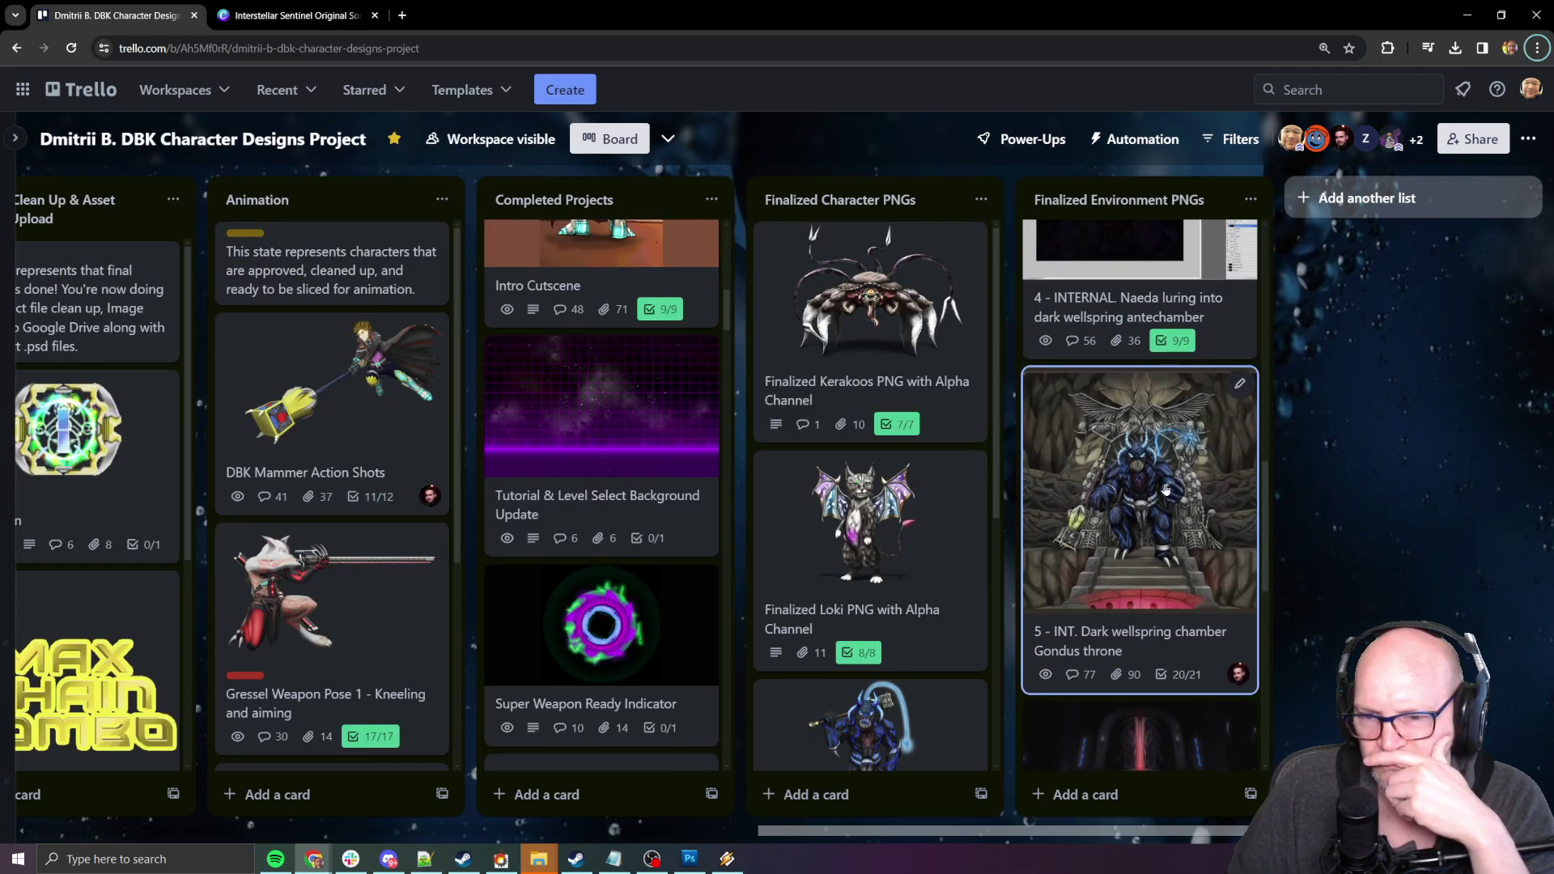
{"action": "left_click", "coordinate": [1165, 490]}
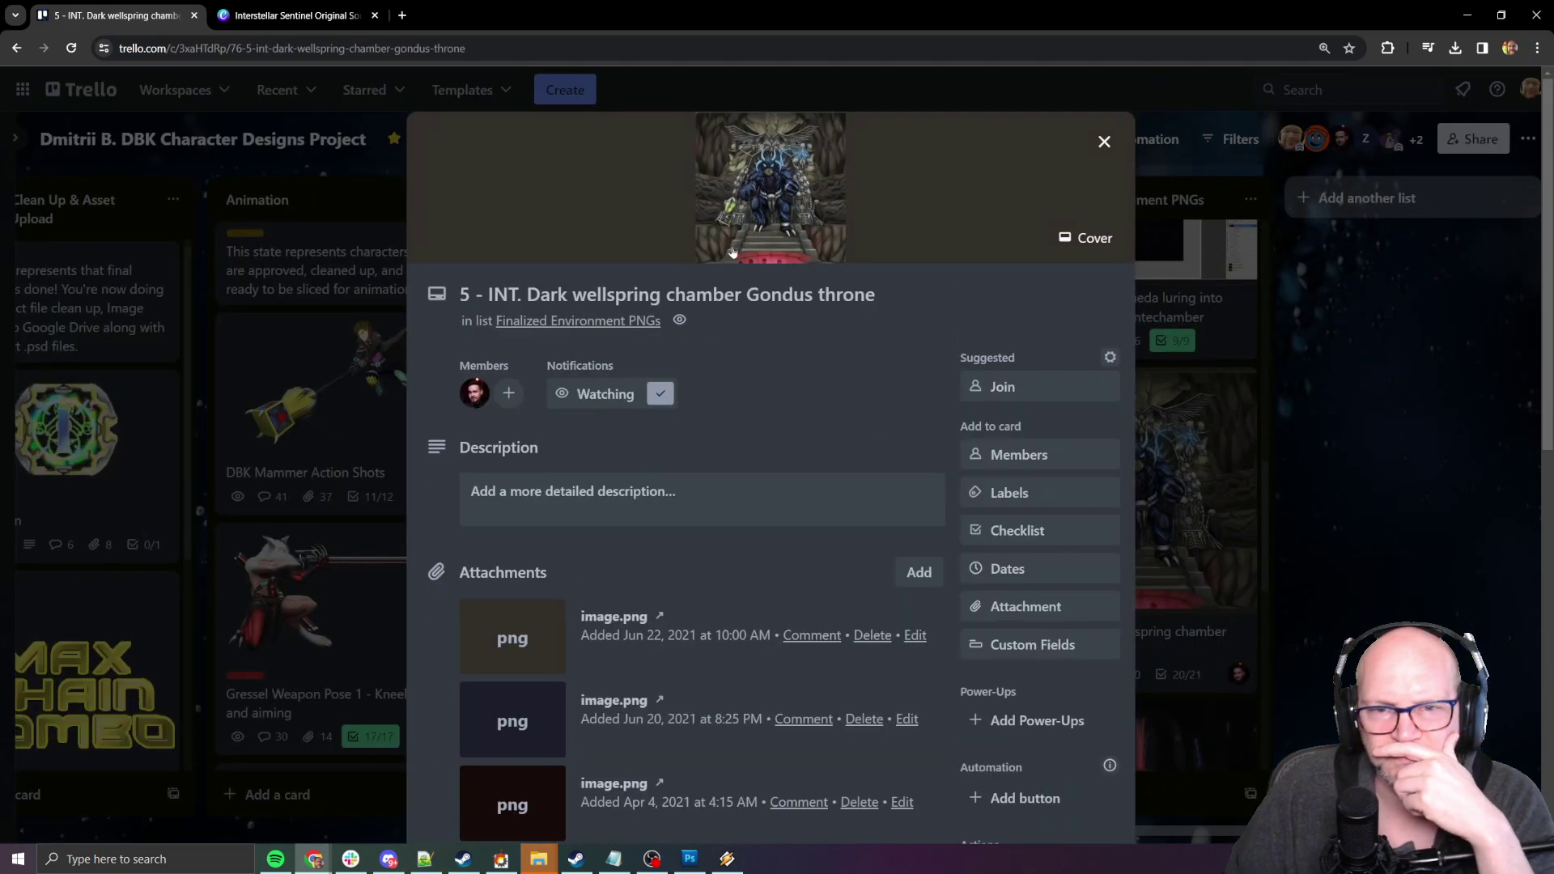
{"action": "scroll", "coordinate": [755, 385], "scroll_direction": "down", "scroll_amount": 7}
{"action": "scroll", "coordinate": [644, 565], "scroll_direction": "up", "scroll_amount": 3}
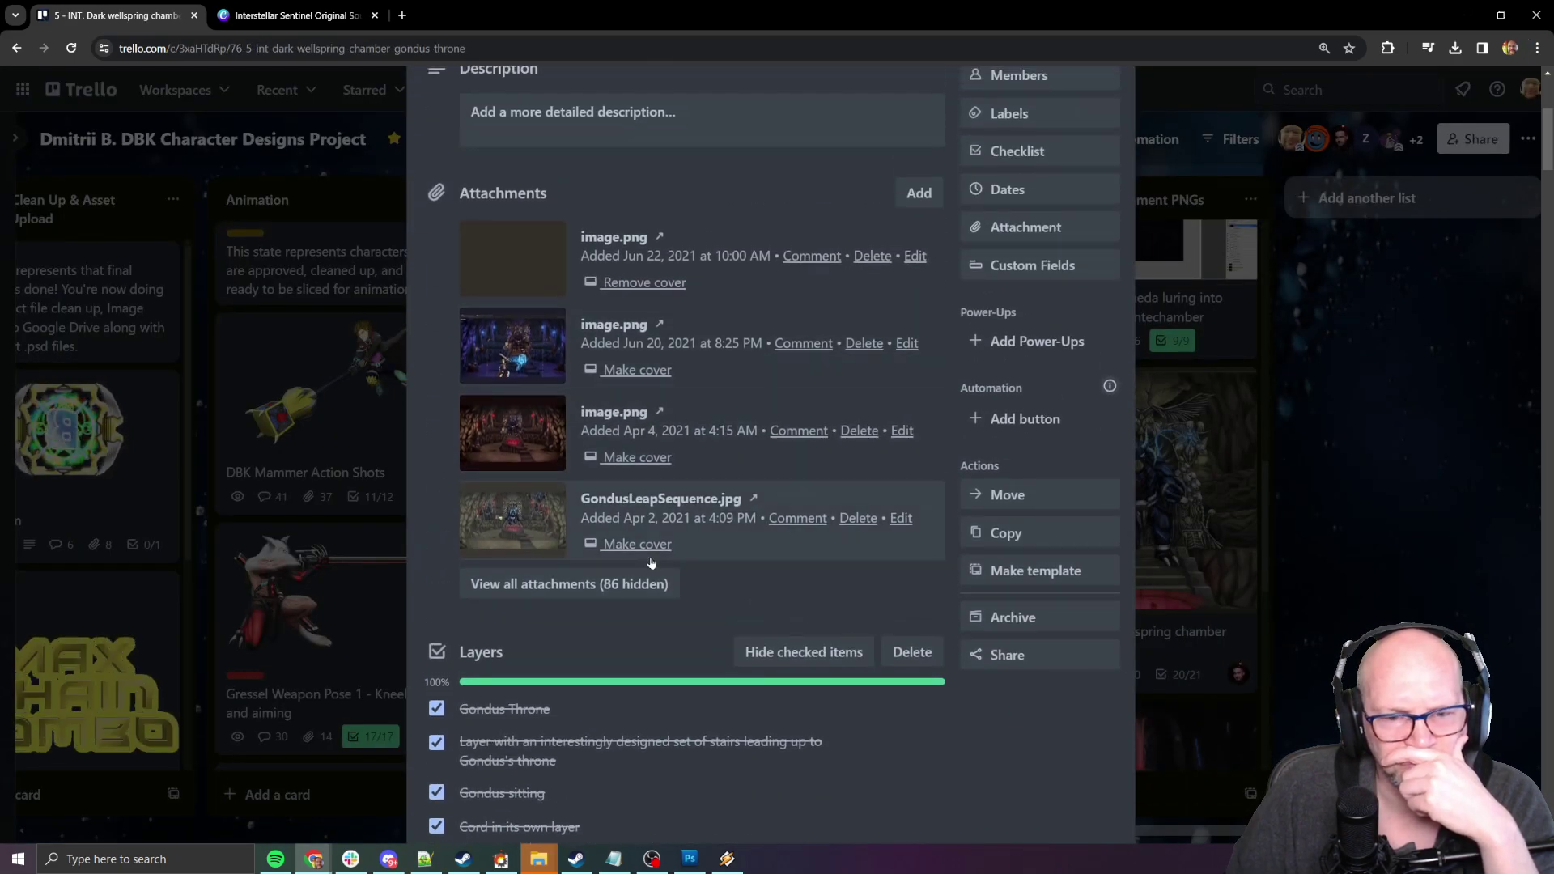
{"action": "left_click", "coordinate": [632, 585]}
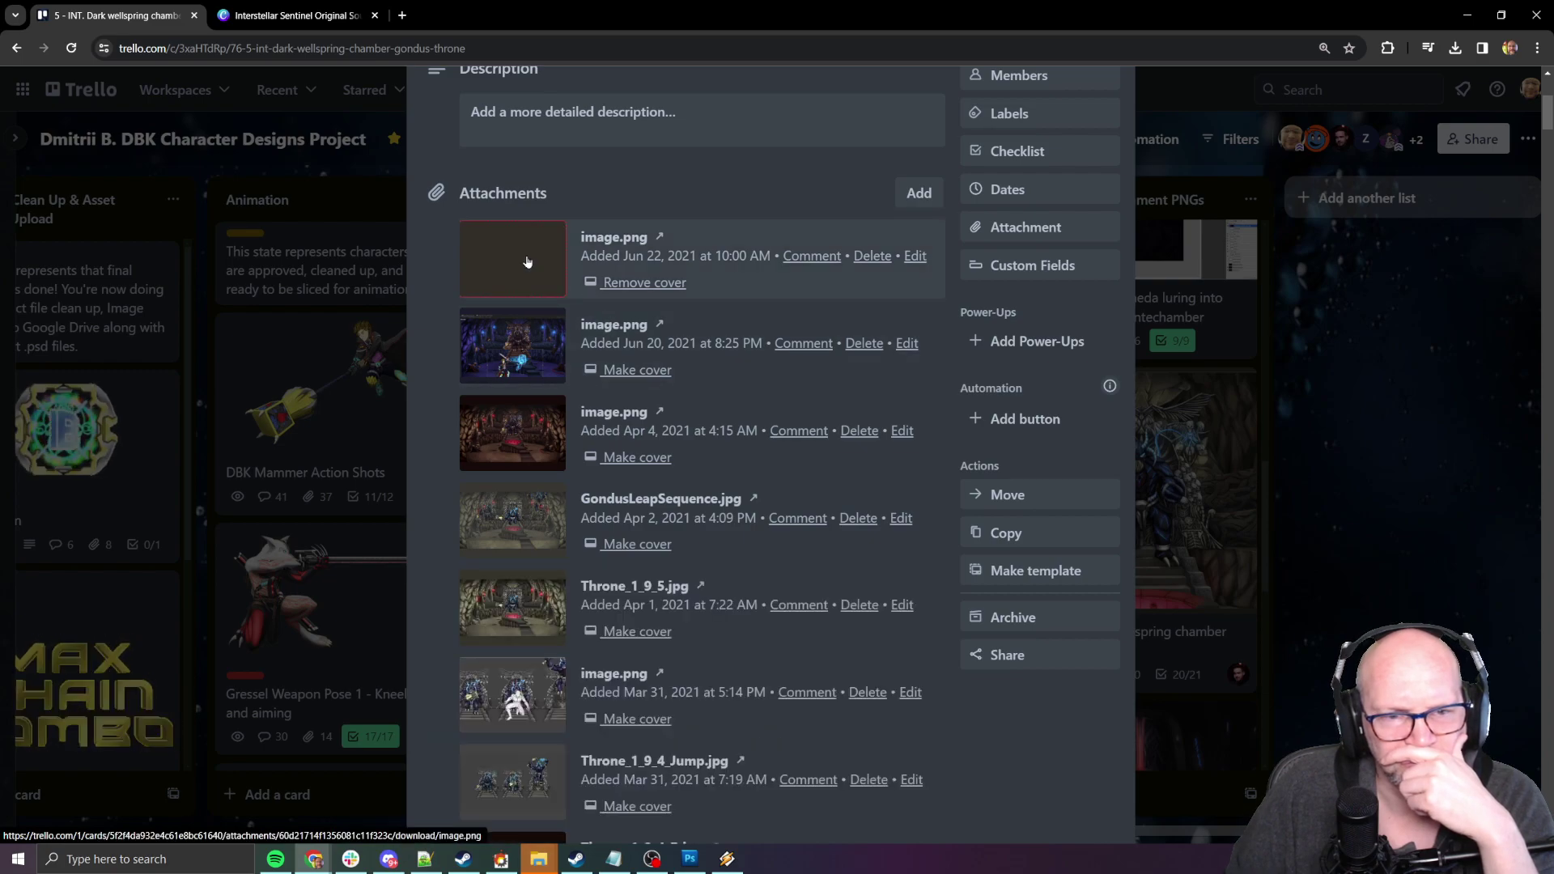
Step: Preview the newest and Mar 31 attachment images full size, then close them
{"action": "left_click", "coordinate": [531, 264]}
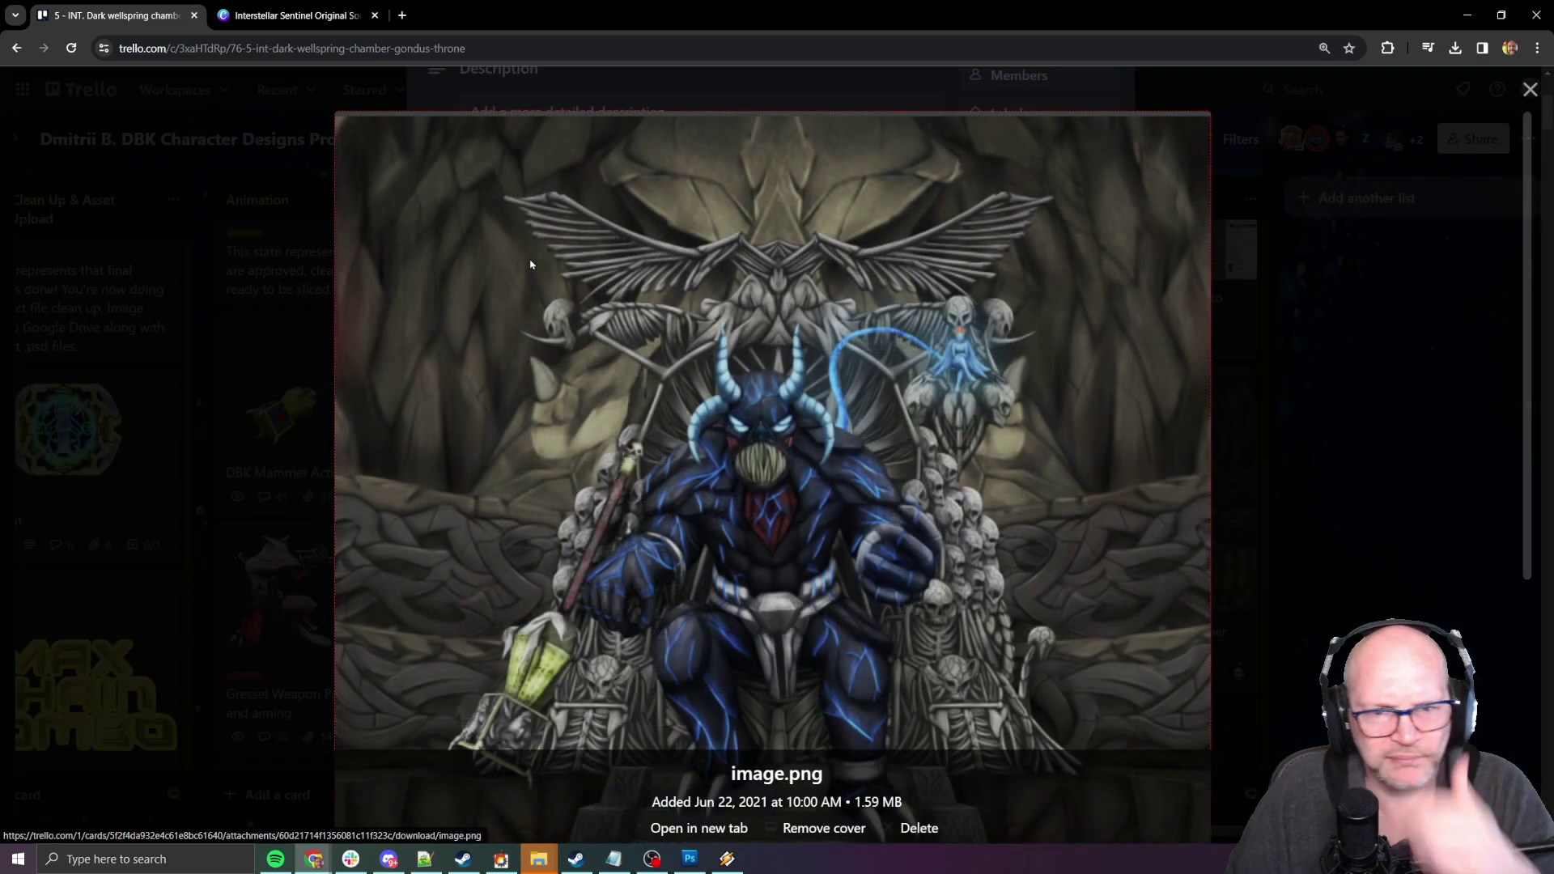
{"action": "scroll", "coordinate": [537, 337], "scroll_direction": "down", "scroll_amount": 1}
{"action": "key", "text": "Escape"}
{"action": "scroll", "coordinate": [537, 338], "scroll_direction": "down", "scroll_amount": 2}
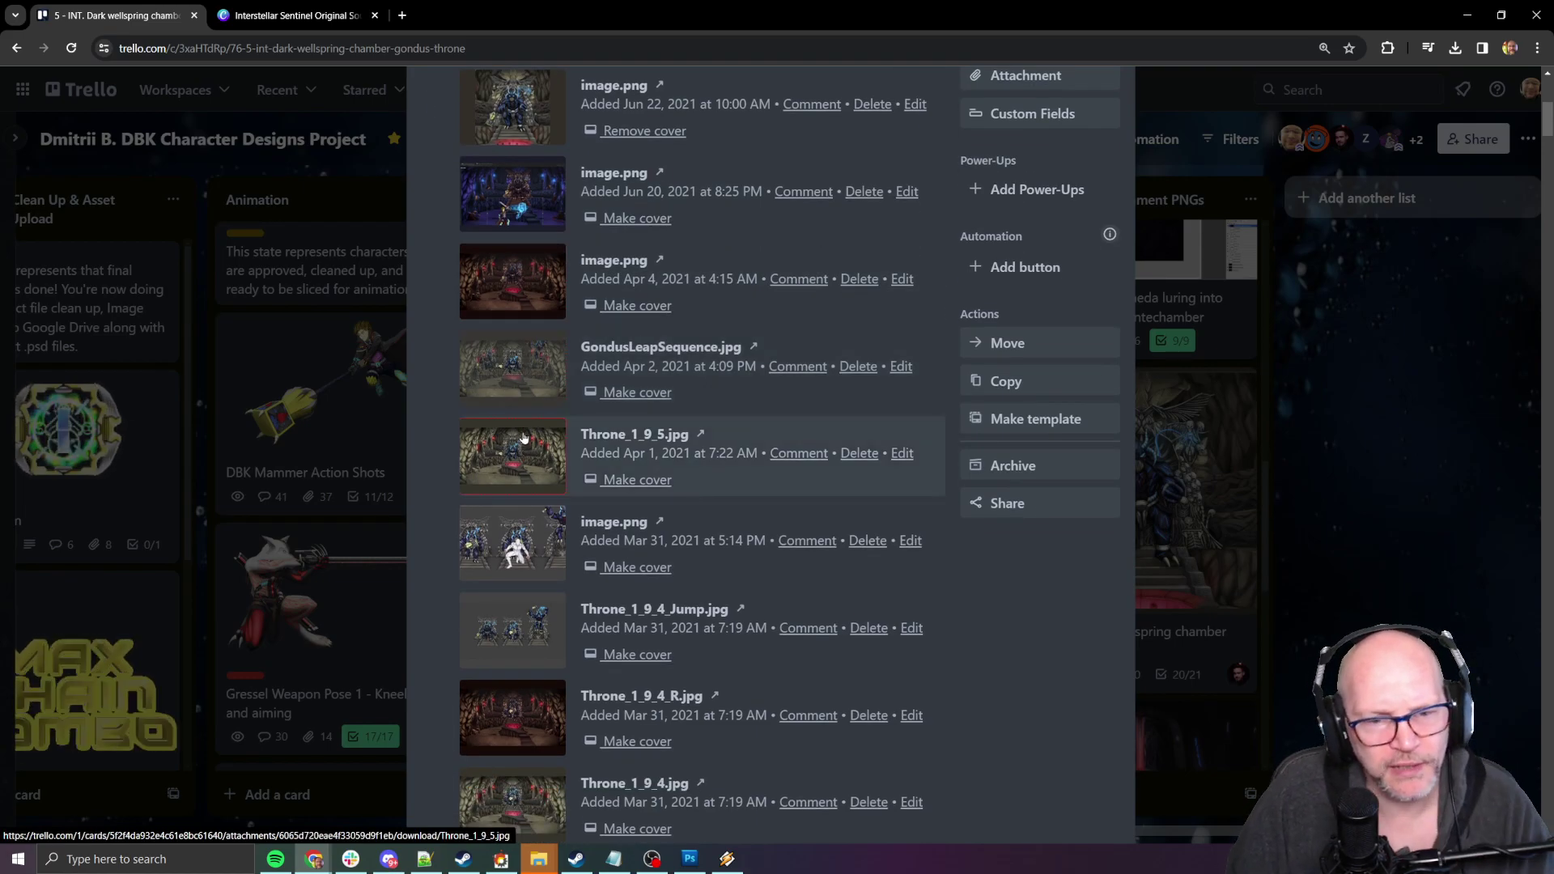
{"action": "scroll", "coordinate": [518, 453], "scroll_direction": "down", "scroll_amount": 1}
{"action": "scroll", "coordinate": [534, 478], "scroll_direction": "down", "scroll_amount": 1}
{"action": "scroll", "coordinate": [534, 478], "scroll_direction": "down", "scroll_amount": 1}
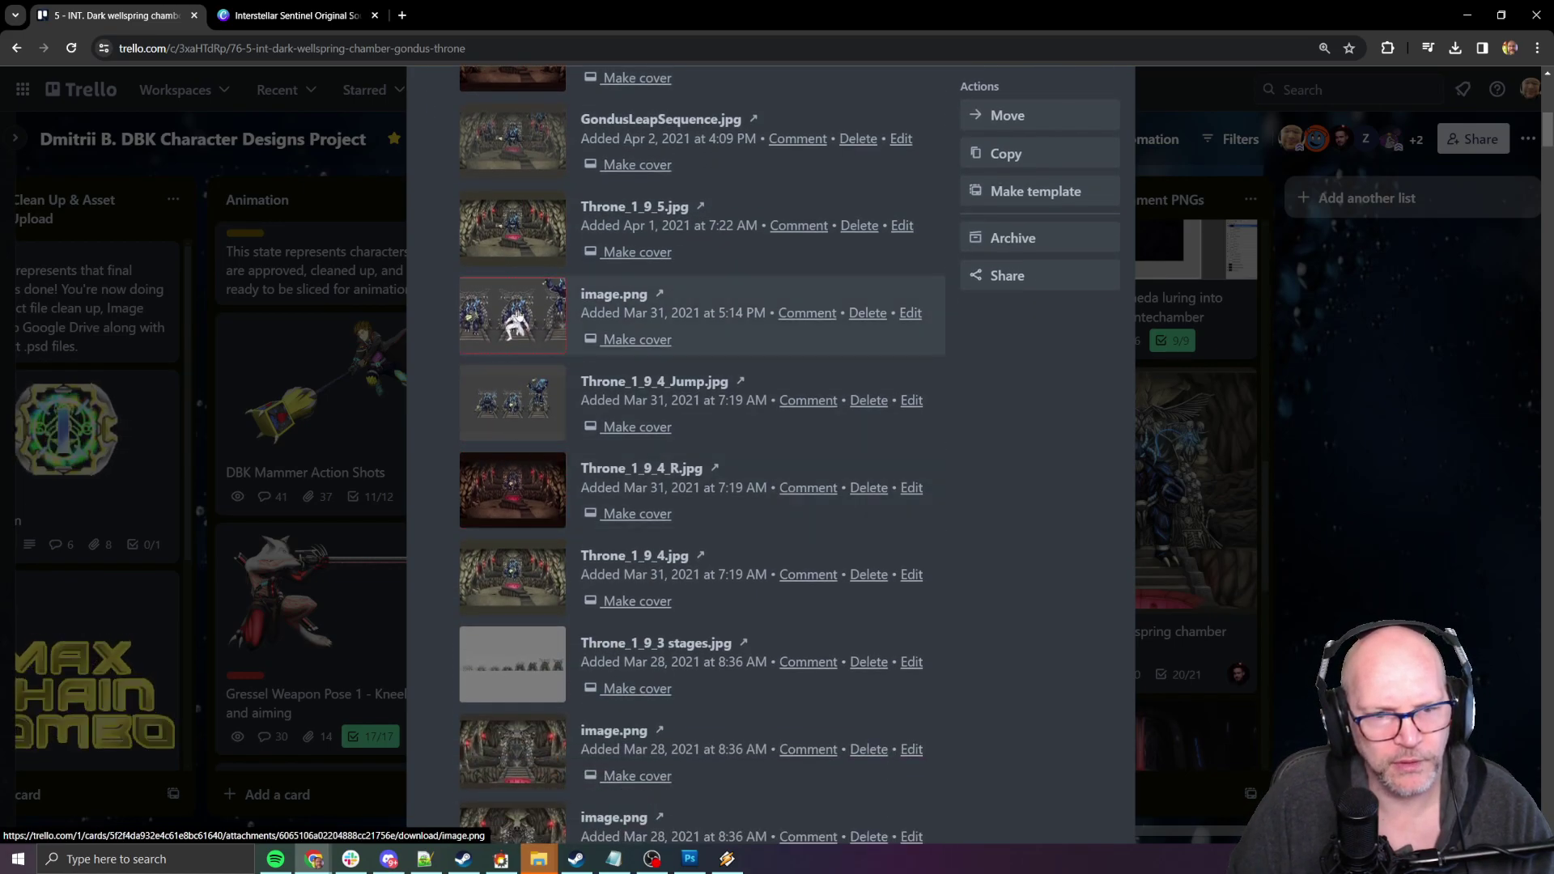
{"action": "left_click", "coordinate": [541, 351]}
{"action": "left_click", "coordinate": [541, 351]}
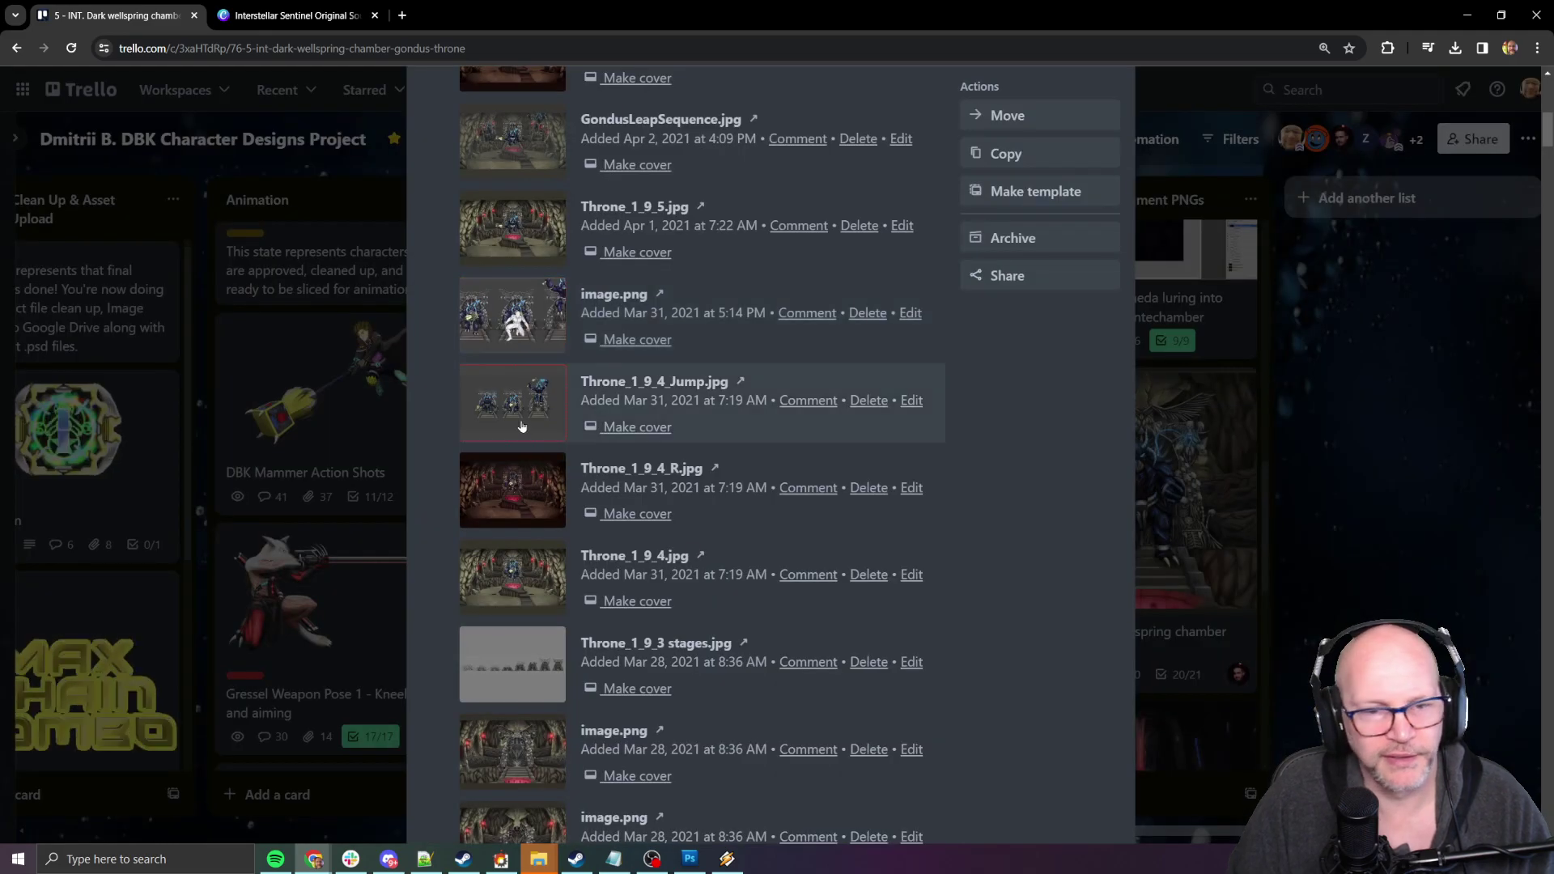
Step: Preview the Mar 28 empty throne image.png attachment enlarged
{"action": "scroll", "coordinate": [540, 453], "scroll_direction": "down", "scroll_amount": 1}
{"action": "scroll", "coordinate": [540, 457], "scroll_direction": "down", "scroll_amount": 3}
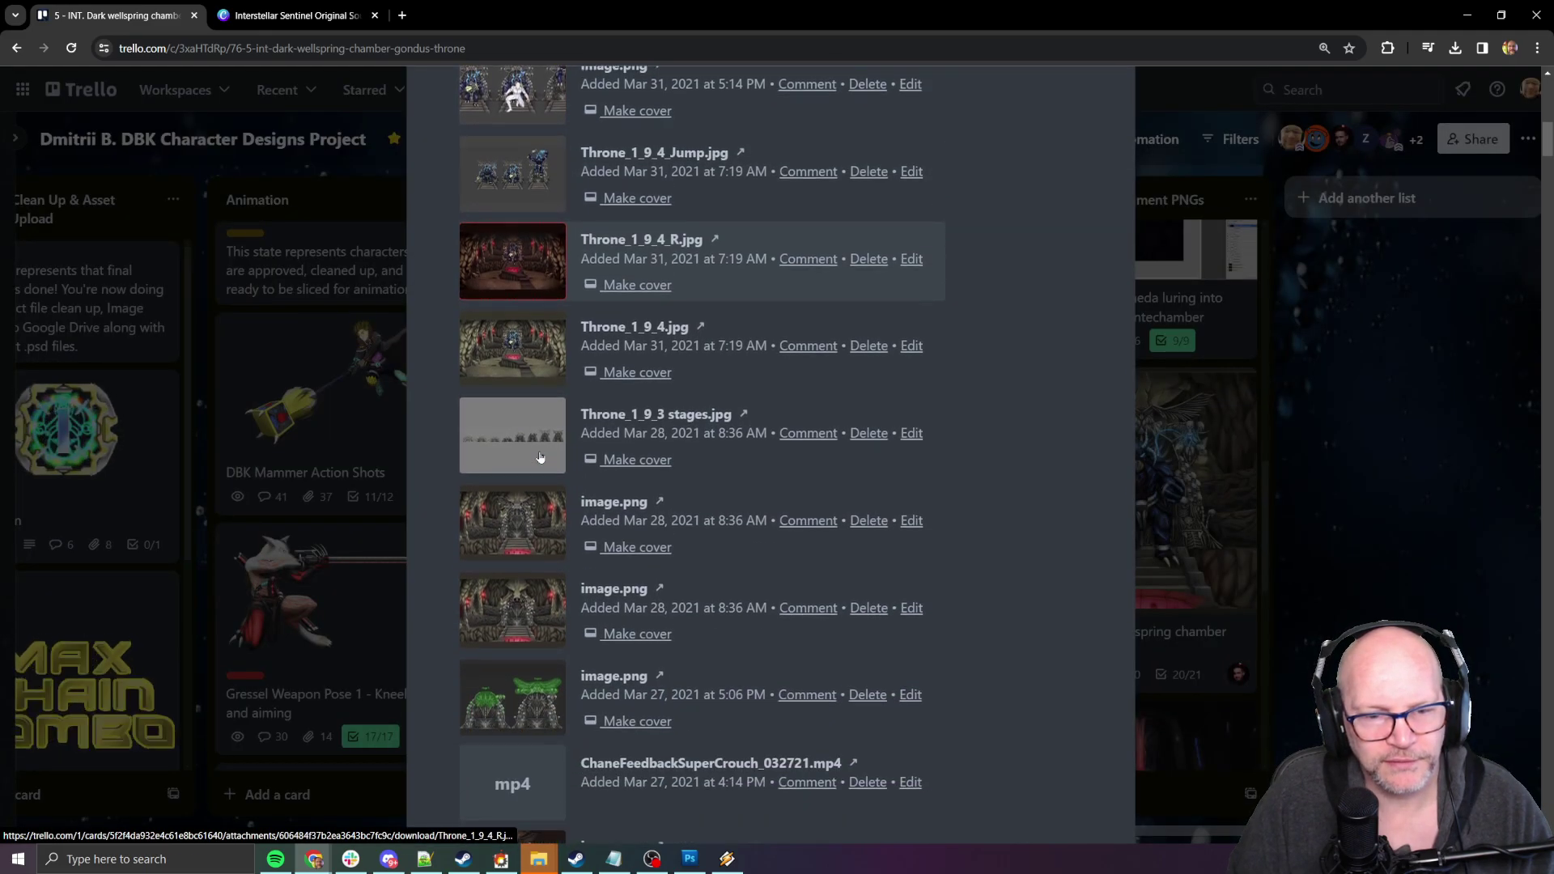
{"action": "left_click", "coordinate": [540, 400]}
{"action": "scroll", "coordinate": [540, 400], "scroll_direction": "down", "scroll_amount": 1}
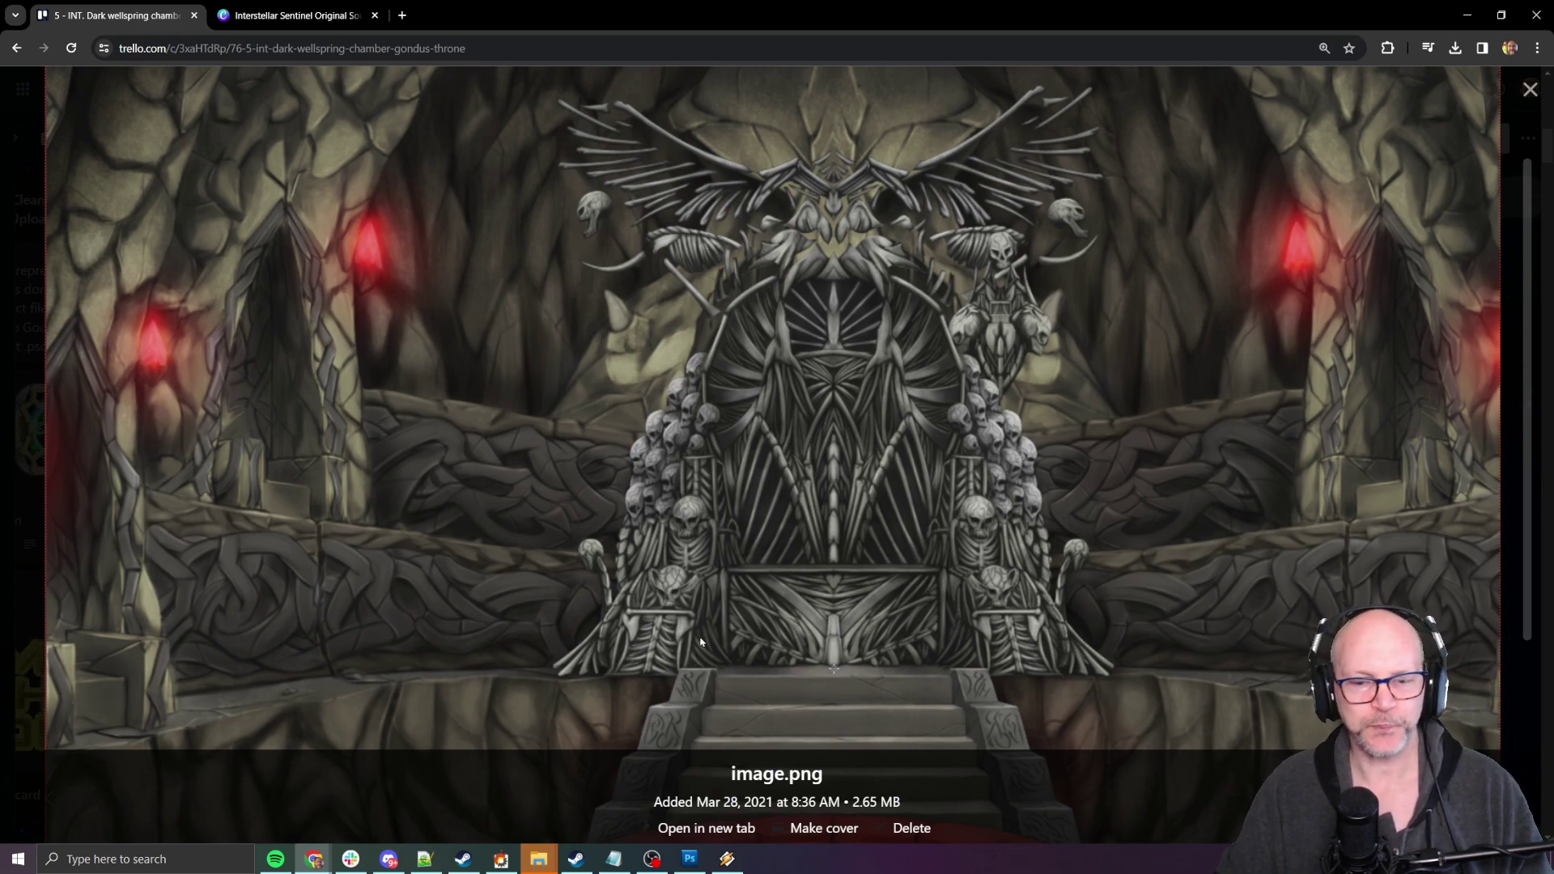
Step: Open the throne image in its own tab, snip it, and return to Photoshop
{"action": "left_click", "coordinate": [710, 830]}
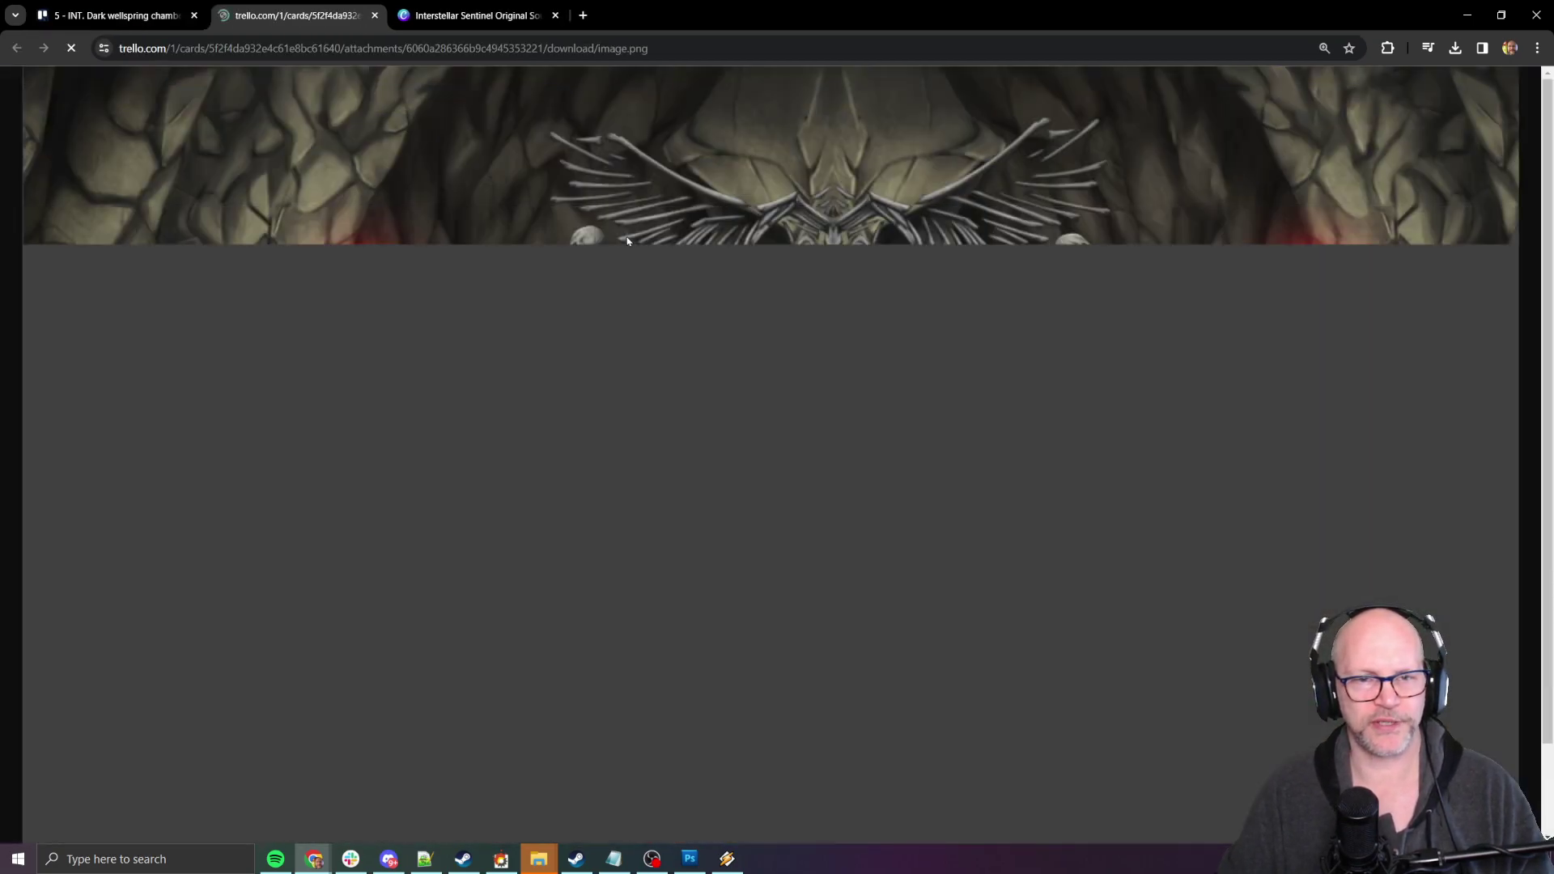
{"action": "key", "text": "super+shift+s"}
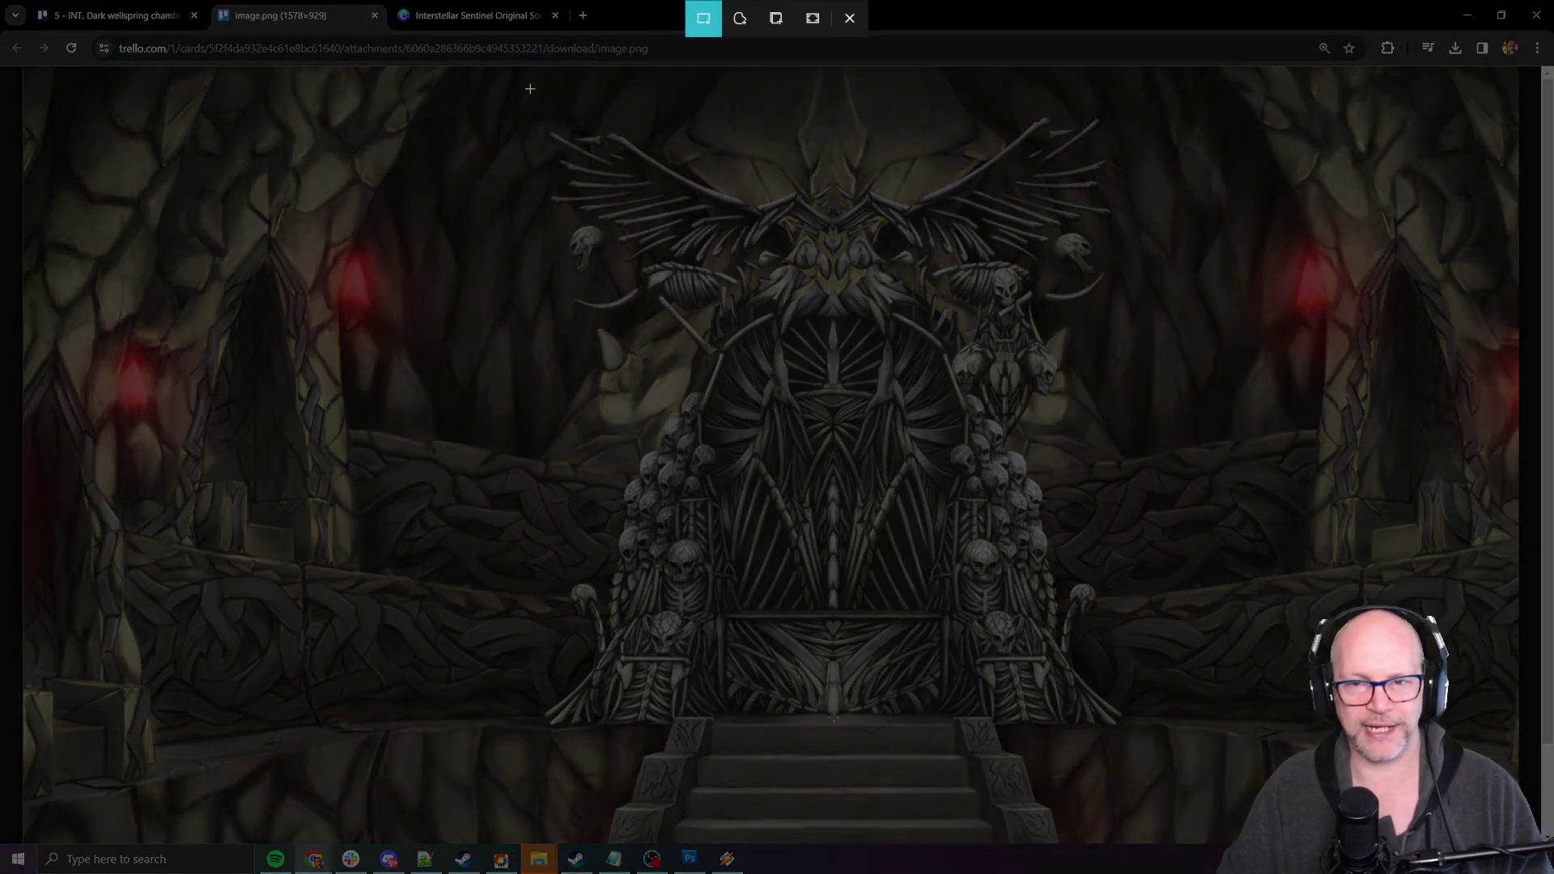
{"action": "left_click_drag", "start_coordinate": [531, 91], "coordinate": [1147, 841]}
{"action": "key", "text": "super+Tab"}
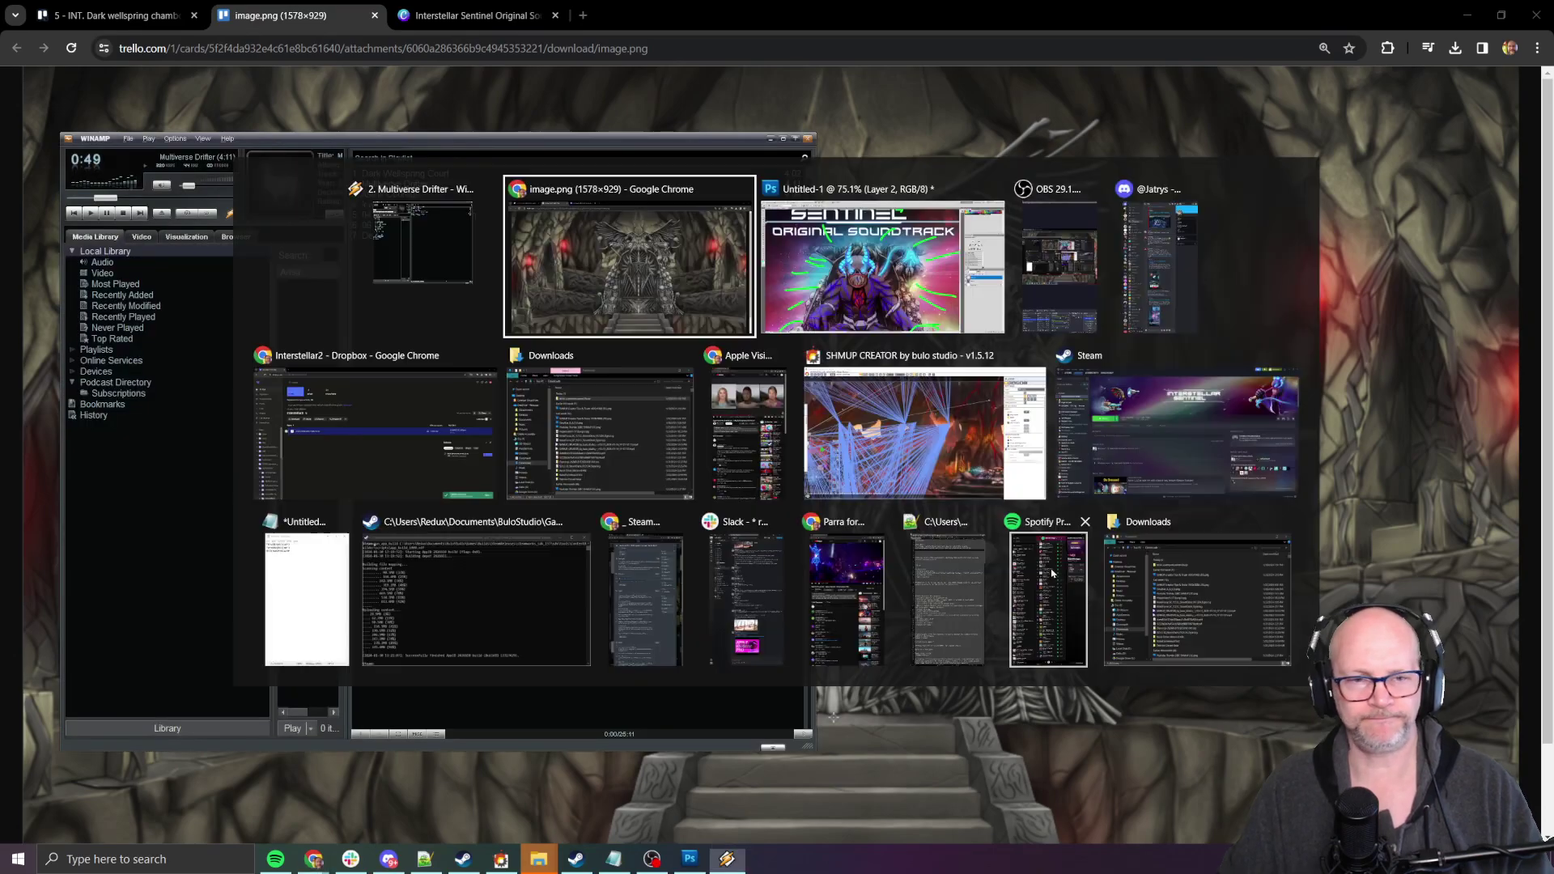
{"action": "key", "text": "alt+Tab"}
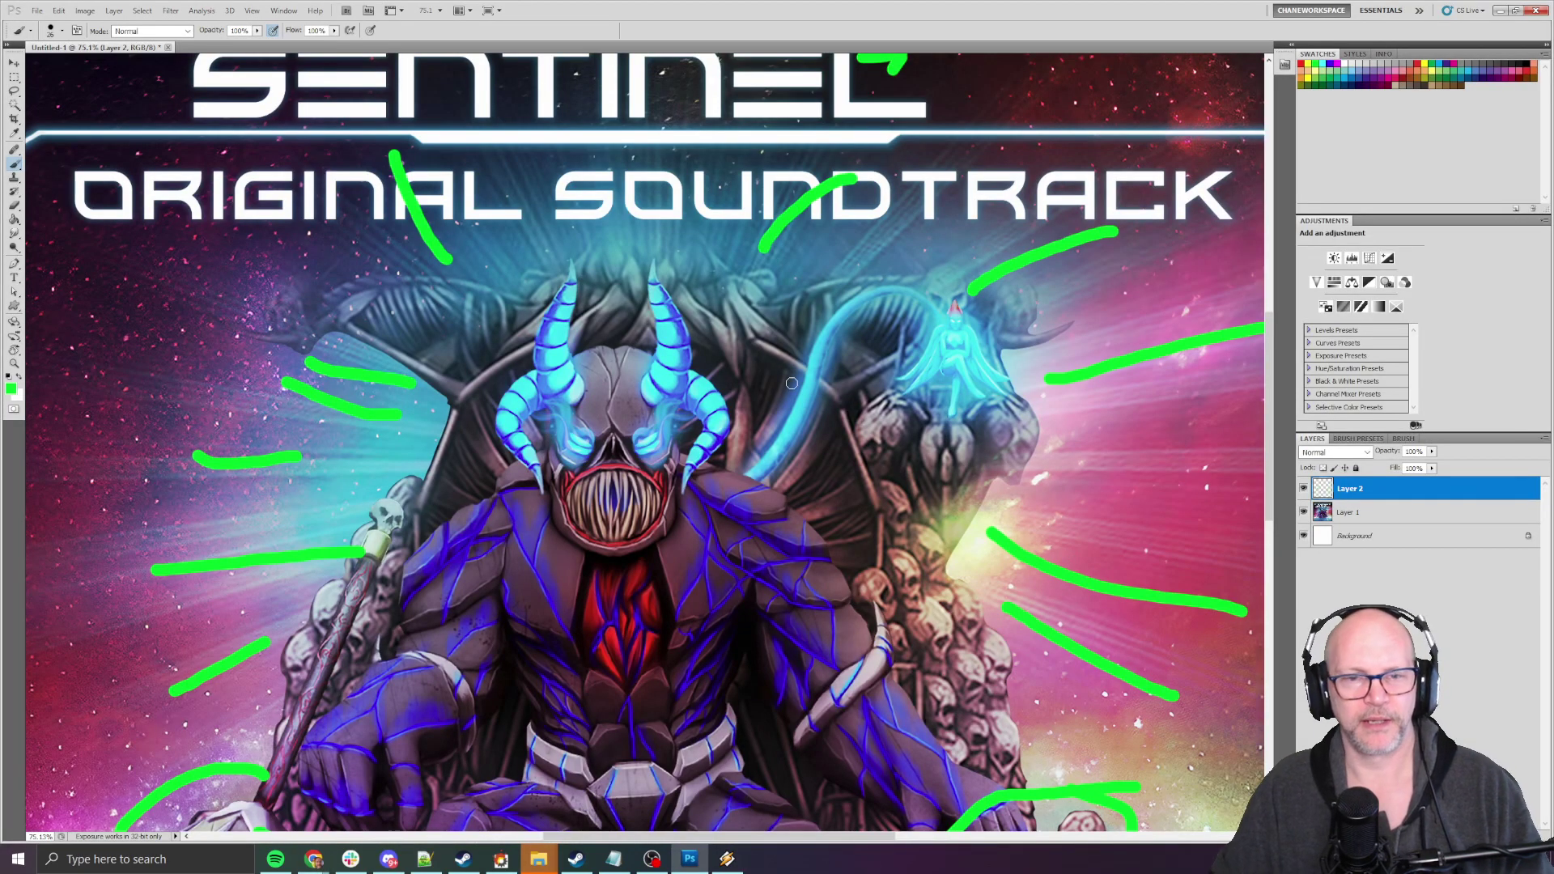
Step: Paste the captured throne image as a new layer and move it toward the upper centre
{"action": "scroll", "coordinate": [792, 383], "scroll_direction": "down", "scroll_amount": 3}
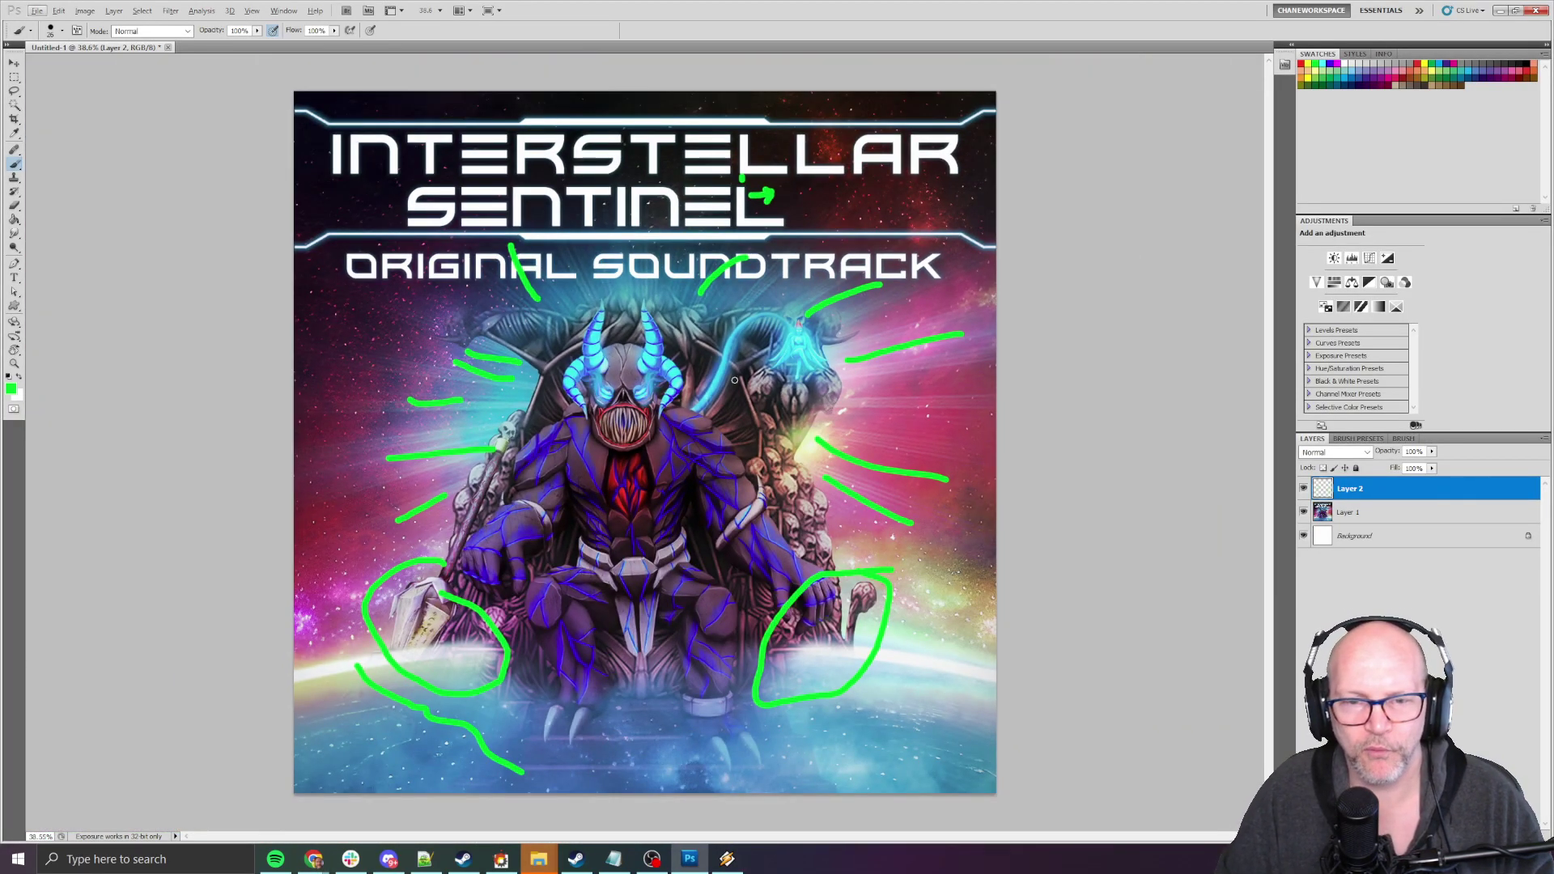
{"action": "key", "text": "v"}
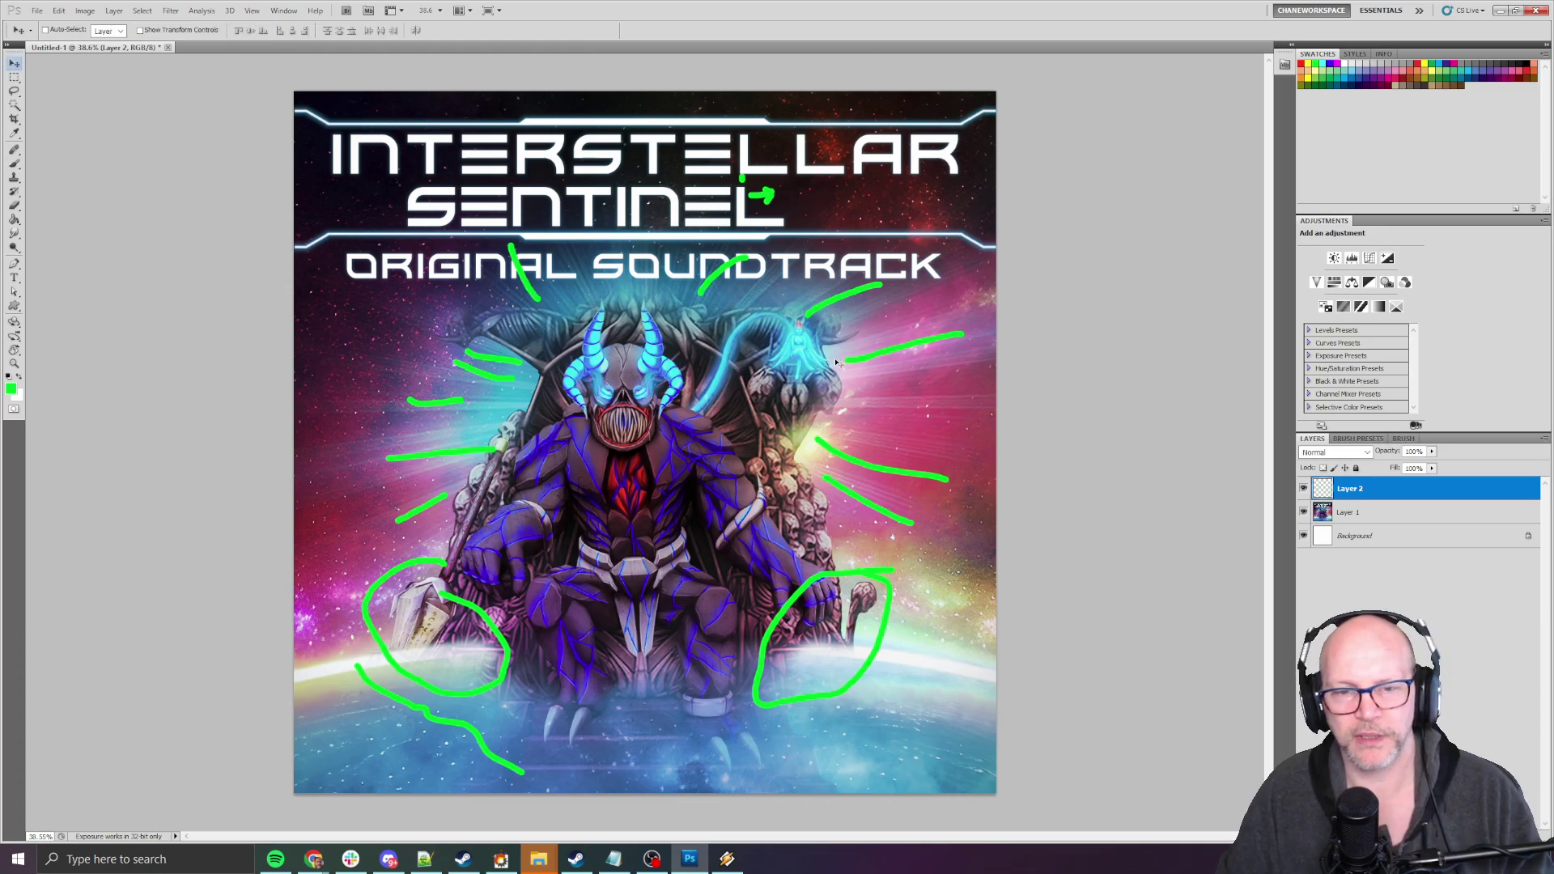
{"action": "key", "text": "ctrl+v"}
{"action": "left_click_drag", "start_coordinate": [679, 390], "coordinate": [539, 329]}
Step: Scale the throne layer to about 240% and position it over most of the cover
{"action": "key", "text": "ctrl+t"}
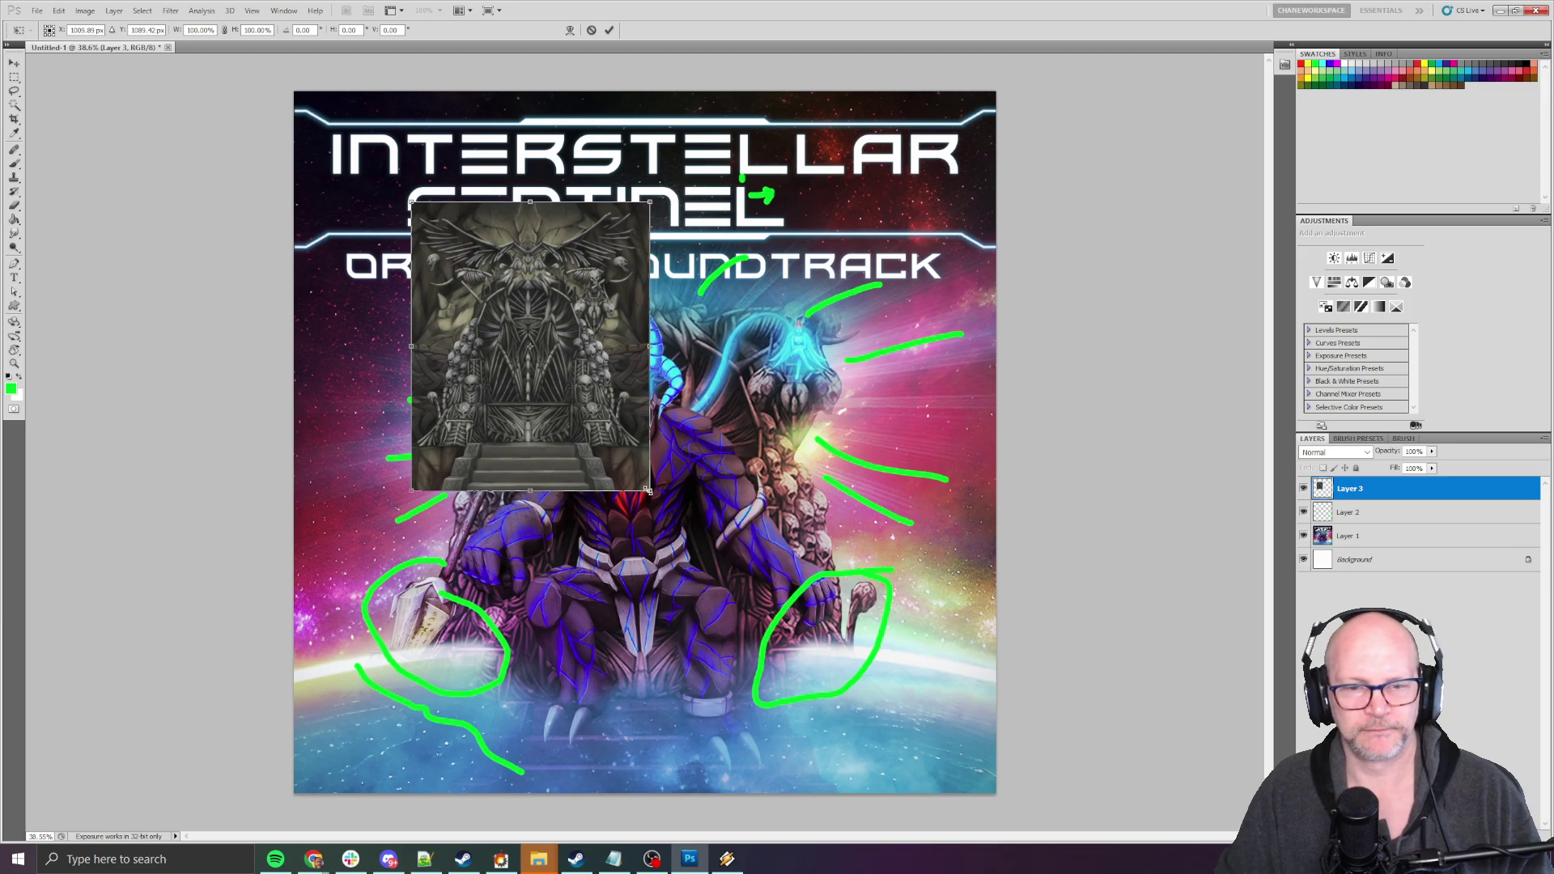
{"action": "left_click_drag", "start_coordinate": [649, 489], "coordinate": [866, 770]}
{"action": "mouse_move", "coordinate": [748, 588]}
{"action": "left_mouse_down"}
{"action": "mouse_move", "coordinate": [701, 473]}
{"action": "mouse_move", "coordinate": [740, 468]}
{"action": "mouse_move", "coordinate": [745, 583]}
{"action": "left_mouse_up"}
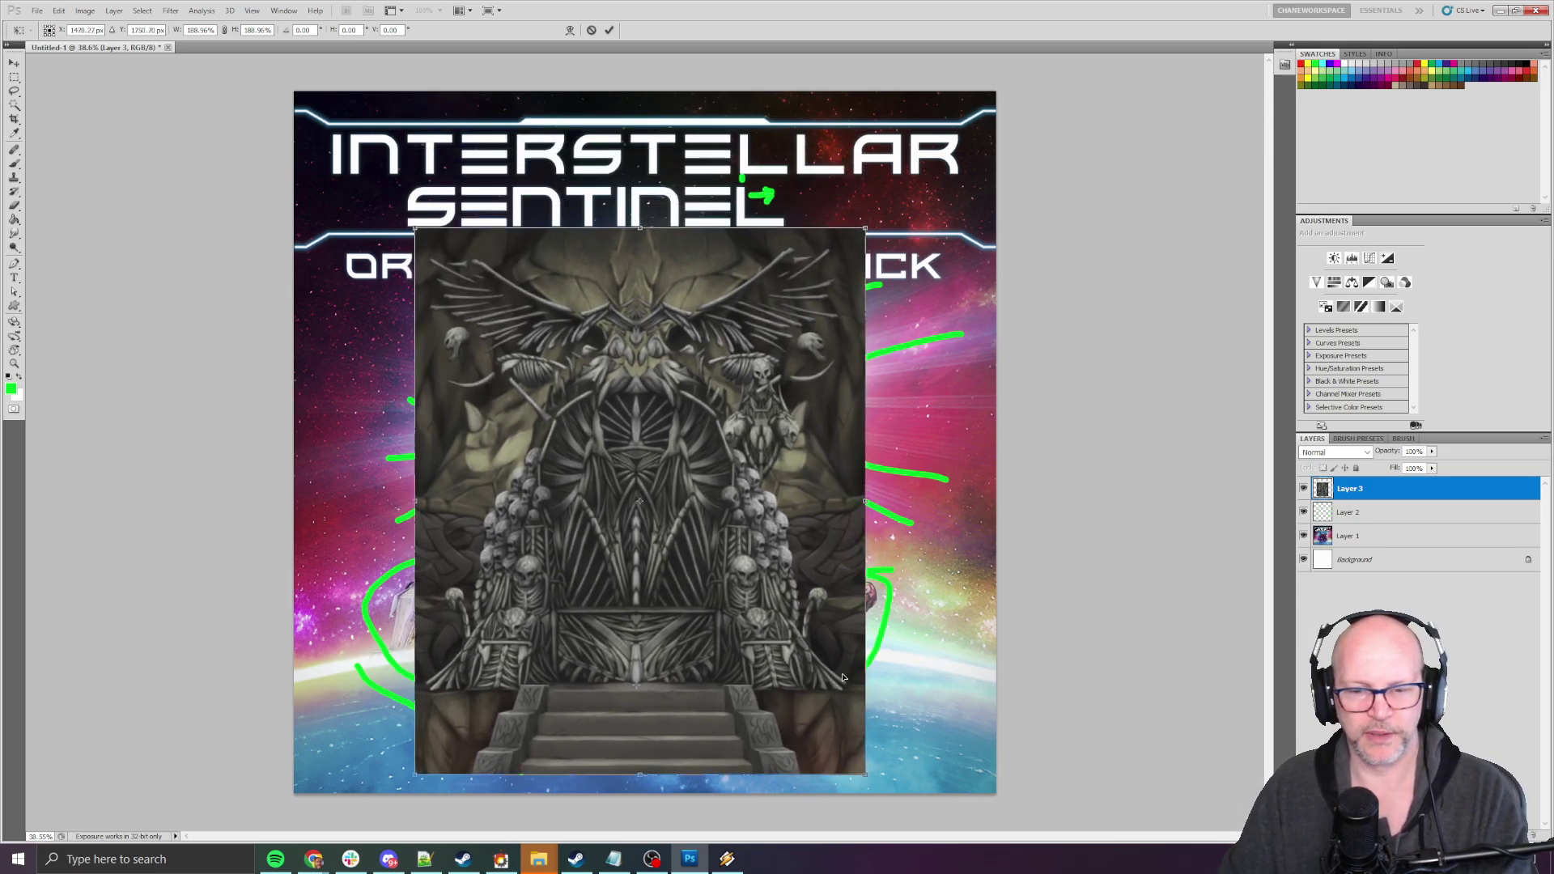
{"action": "left_click_drag", "start_coordinate": [692, 474], "coordinate": [677, 345]}
{"action": "left_click_drag", "start_coordinate": [850, 652], "coordinate": [971, 794]}
{"action": "left_click_drag", "start_coordinate": [775, 583], "coordinate": [741, 570]}
{"action": "key", "text": "Return"}
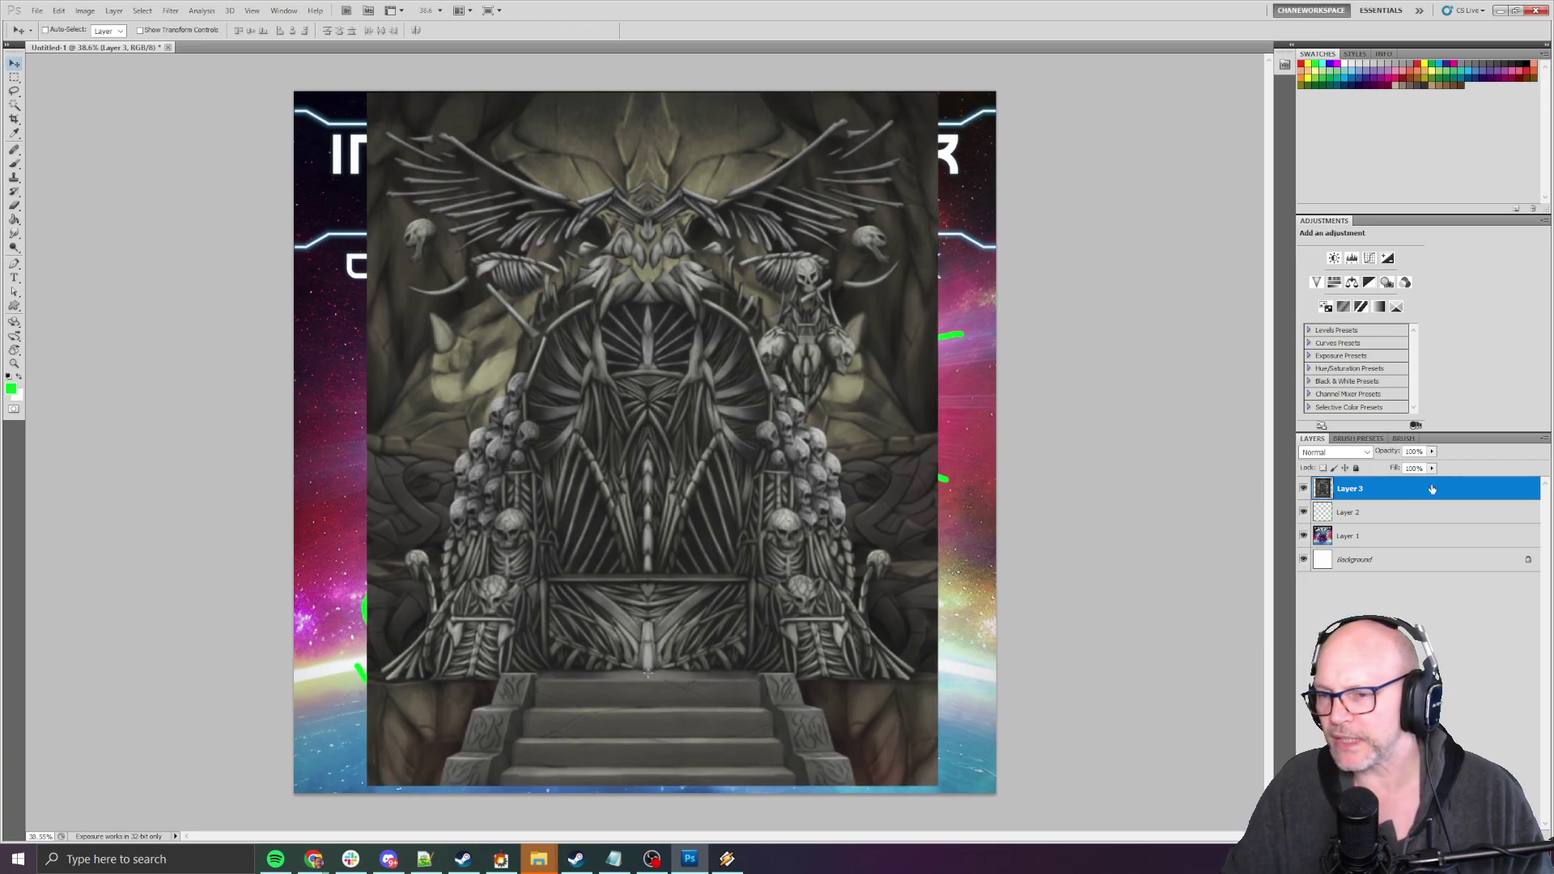
{"action": "left_click_drag", "start_coordinate": [1389, 454], "coordinate": [1451, 466]}
Step: Paint a green brush loop around both bone wings at the throne's top
{"action": "key", "text": "b"}
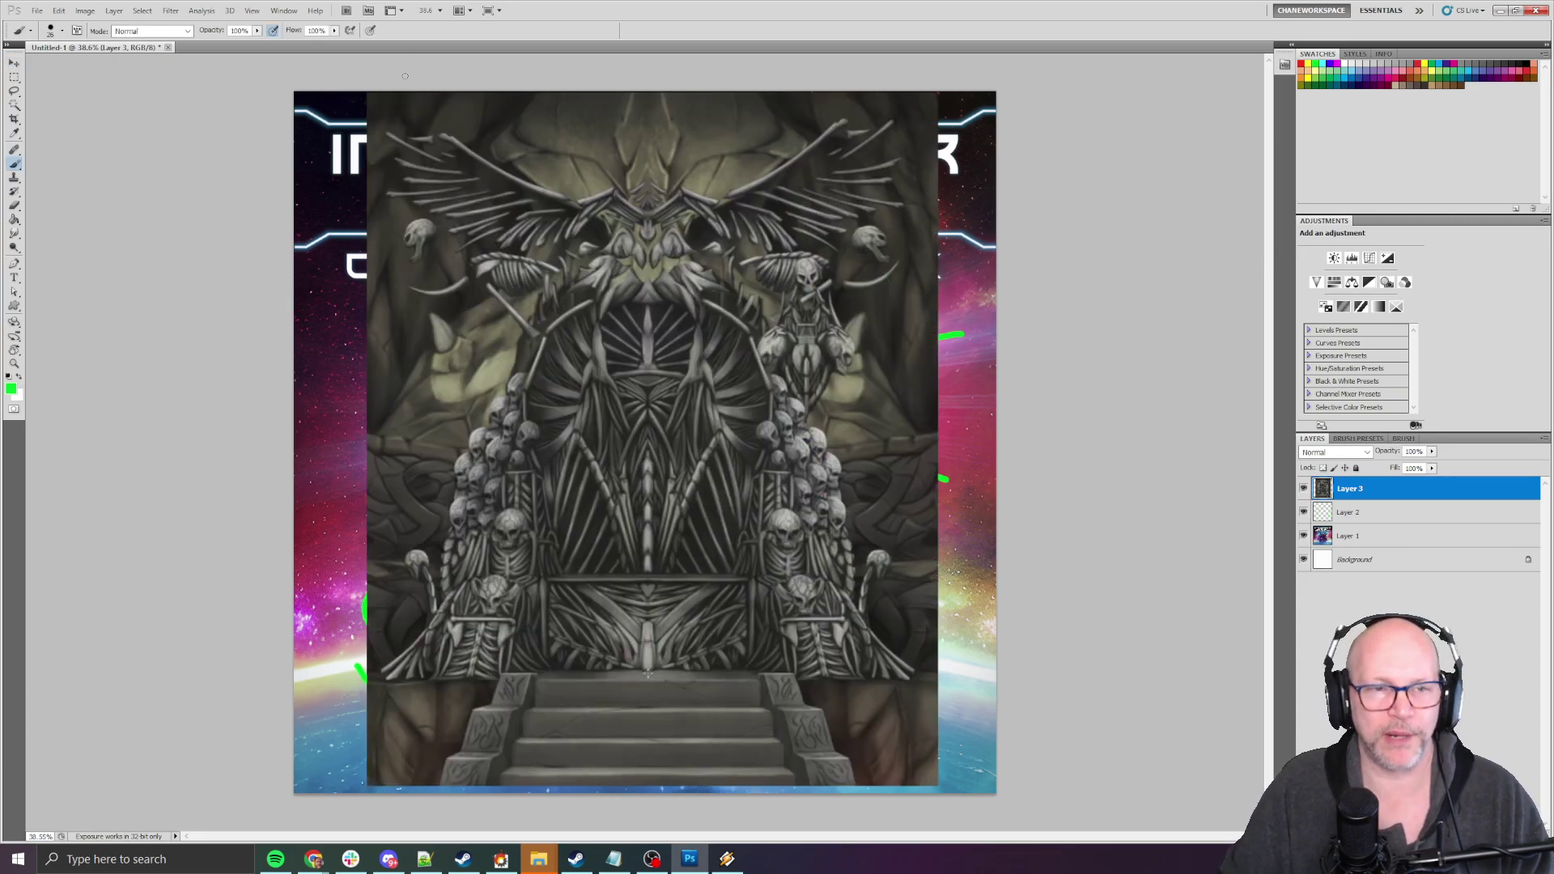
{"action": "mouse_move", "coordinate": [396, 212]}
{"action": "left_mouse_down"}
{"action": "mouse_move", "coordinate": [439, 294]}
{"action": "mouse_move", "coordinate": [497, 336]}
{"action": "left_mouse_up"}
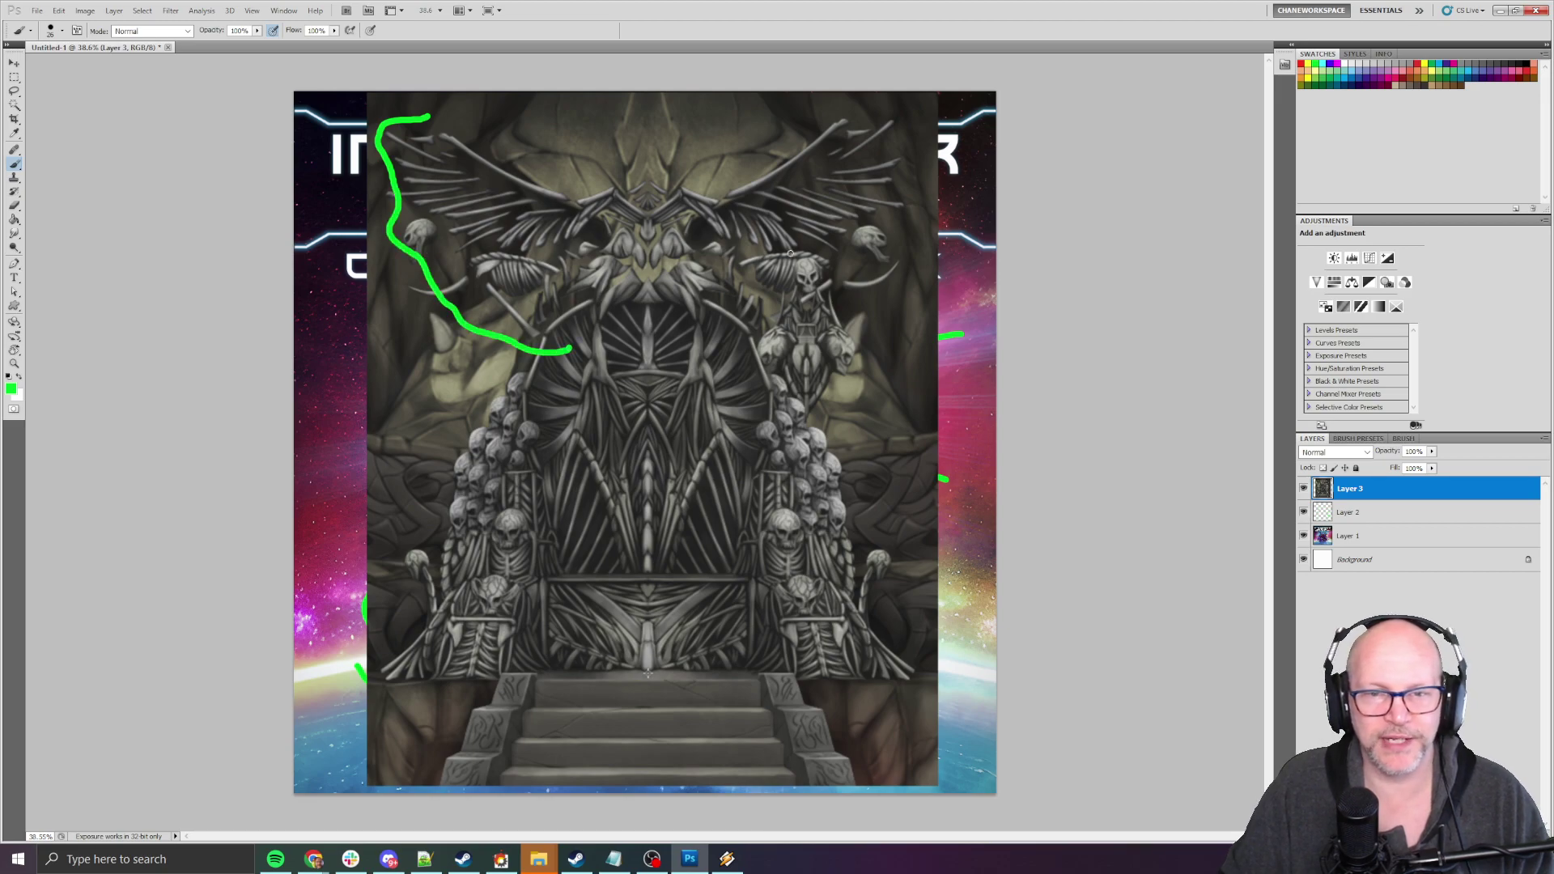
{"action": "mouse_move", "coordinate": [434, 116]}
{"action": "left_mouse_down"}
{"action": "mouse_move", "coordinate": [596, 203]}
{"action": "mouse_move", "coordinate": [719, 174]}
{"action": "mouse_move", "coordinate": [791, 121]}
{"action": "mouse_move", "coordinate": [861, 120]}
{"action": "mouse_move", "coordinate": [927, 187]}
{"action": "mouse_move", "coordinate": [907, 263]}
{"action": "mouse_move", "coordinate": [824, 332]}
{"action": "mouse_move", "coordinate": [635, 360]}
{"action": "left_mouse_up"}
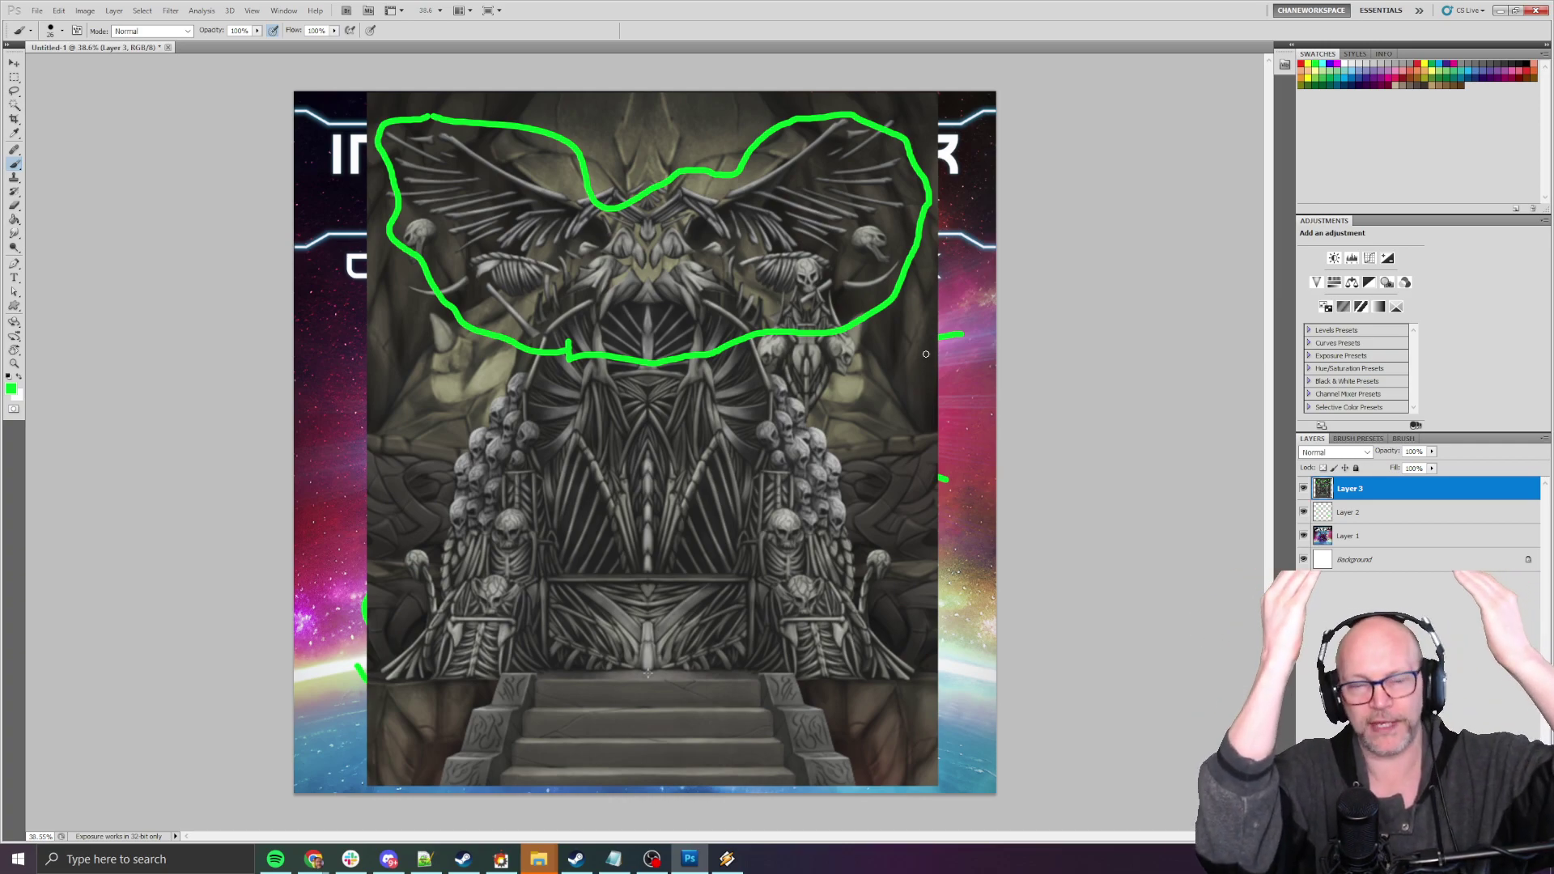
Step: Reposition Layer 3 so the throne sits centred, running from top edge to bottom
{"action": "key", "text": "v"}
{"action": "left_click_drag", "start_coordinate": [761, 358], "coordinate": [885, 454]}
{"action": "left_click_drag", "start_coordinate": [880, 371], "coordinate": [853, 265]}
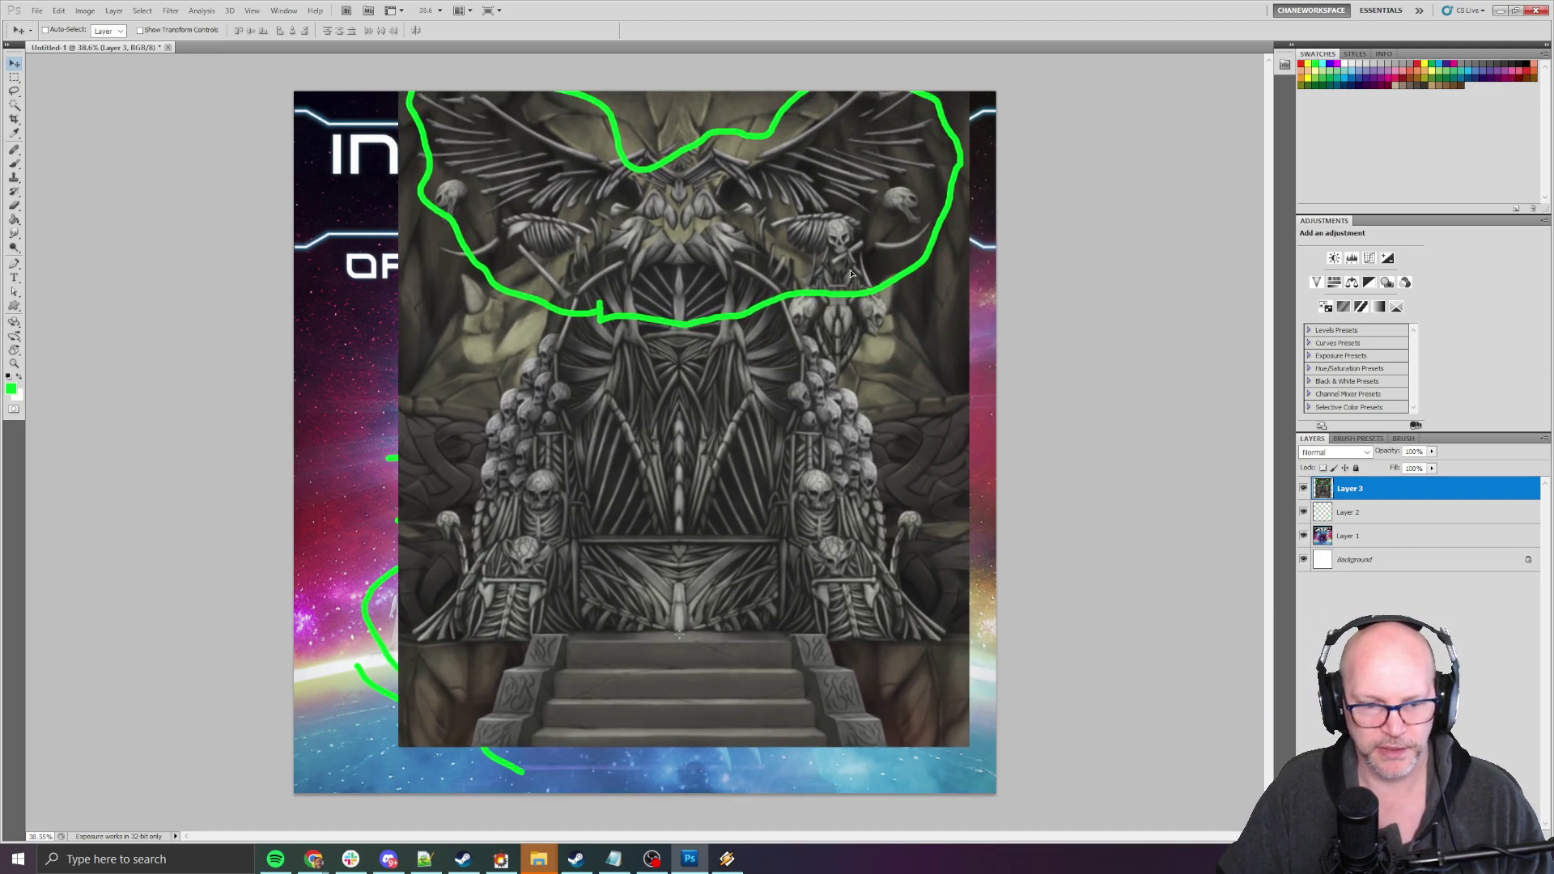
{"action": "left_click_drag", "start_coordinate": [850, 274], "coordinate": [524, 155]}
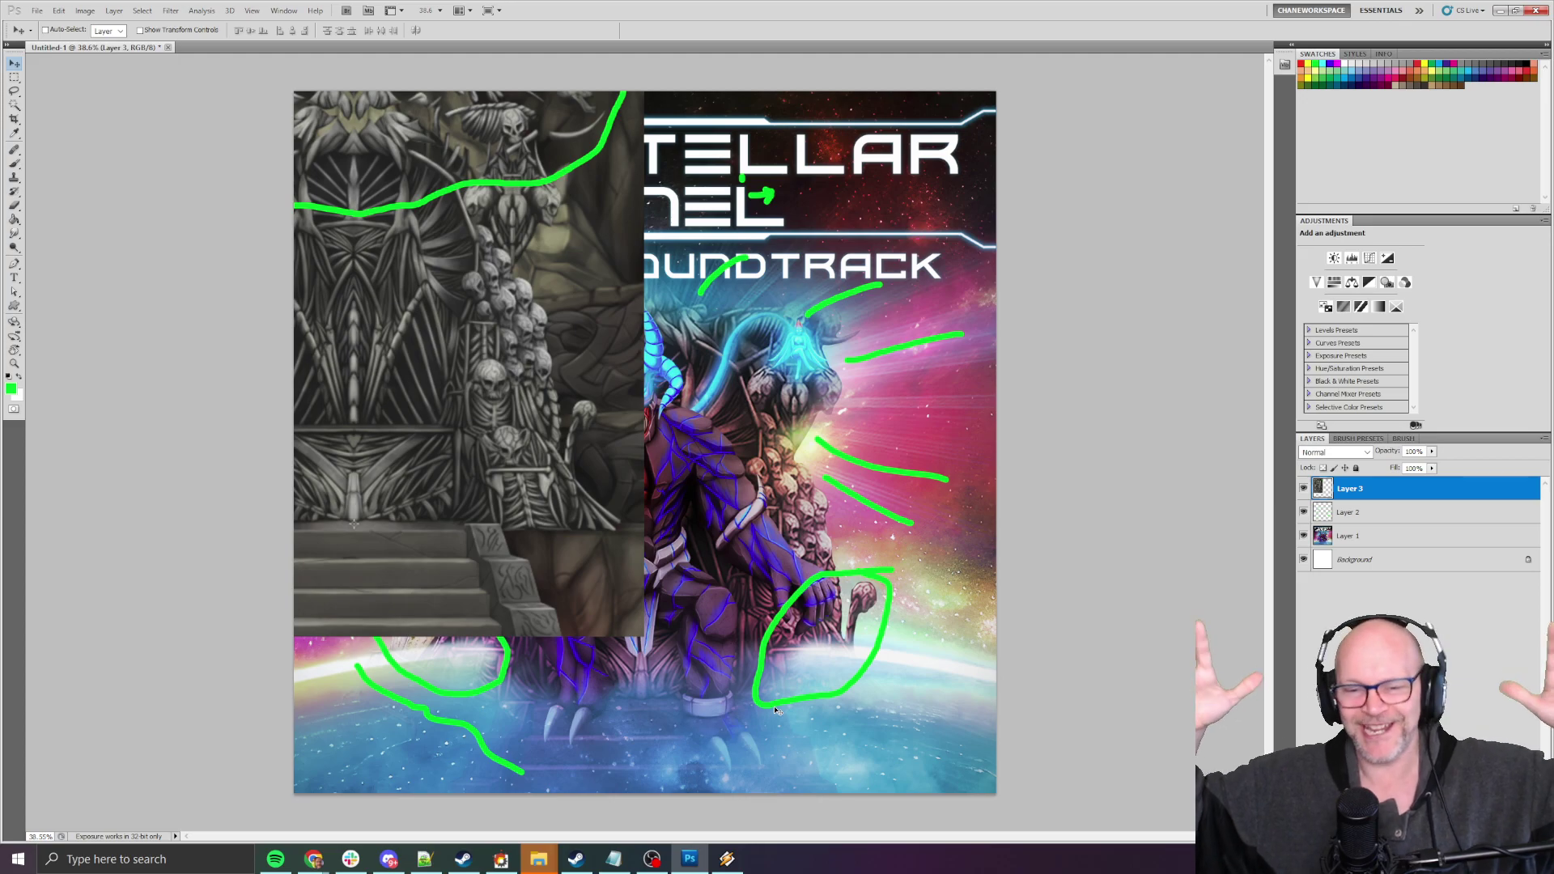
{"action": "left_click_drag", "start_coordinate": [516, 522], "coordinate": [808, 673]}
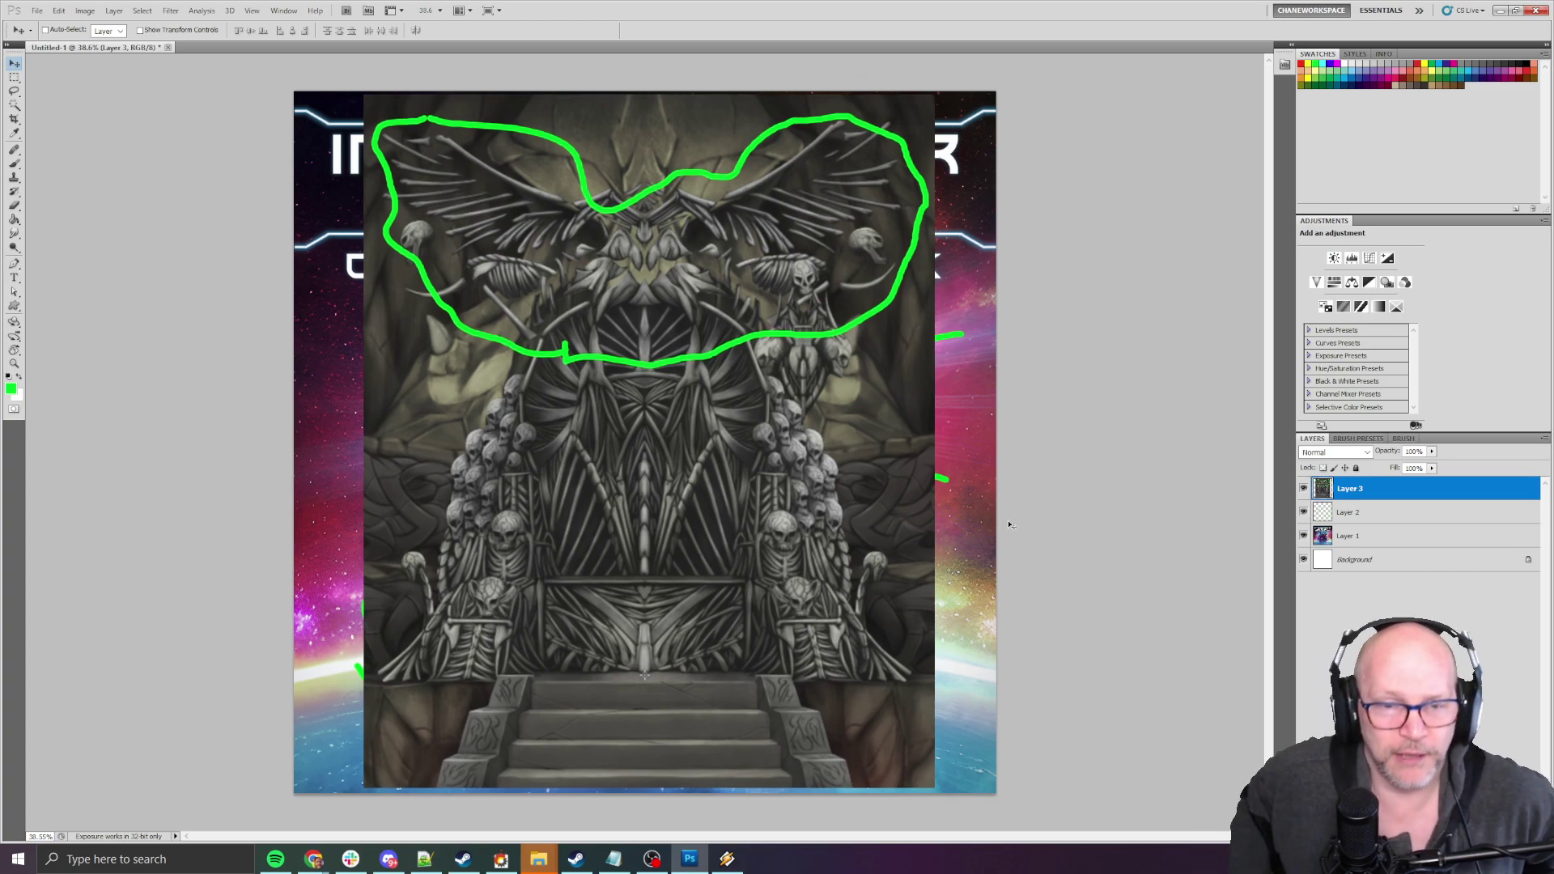